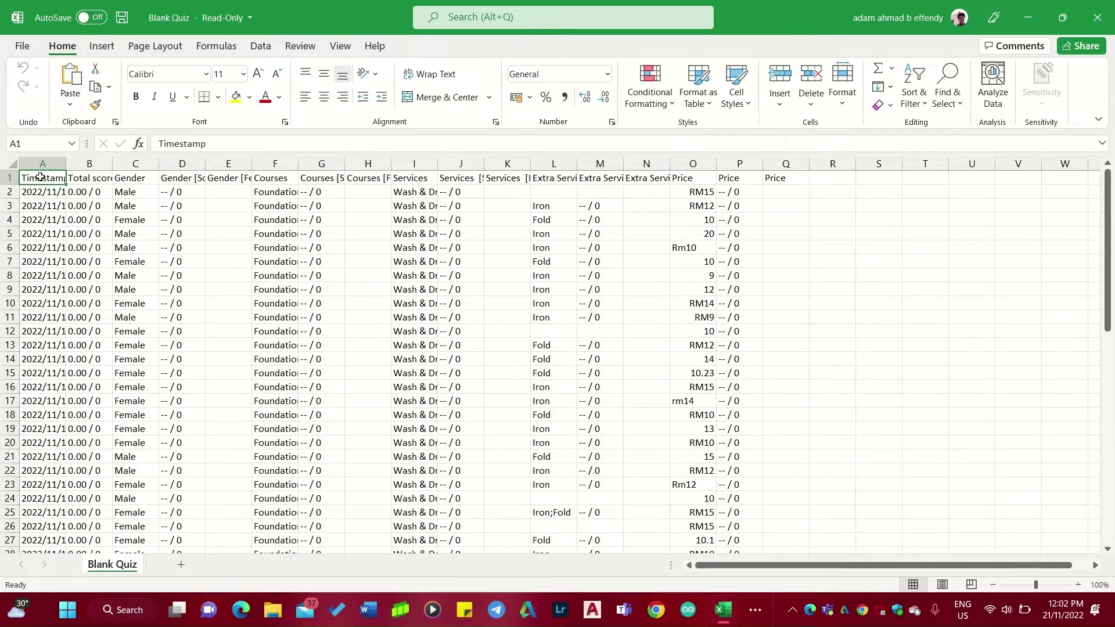
Turn off text wrapping for the header row A1:Q1.
left_click_drag(40, 178, 790, 177)
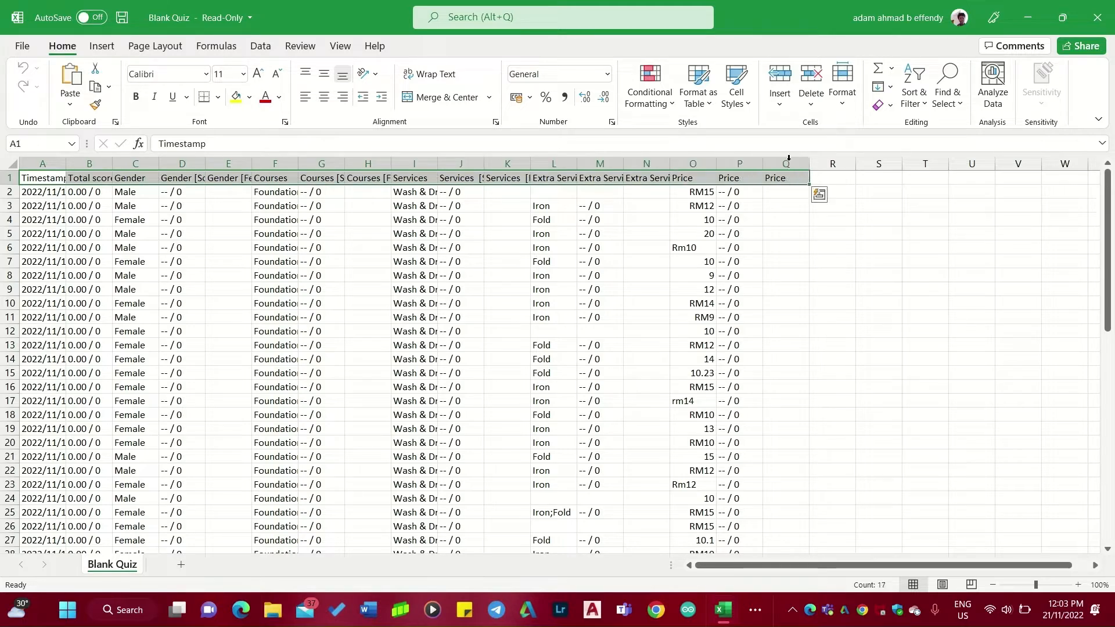
left_click(453, 75)
left_click(454, 75)
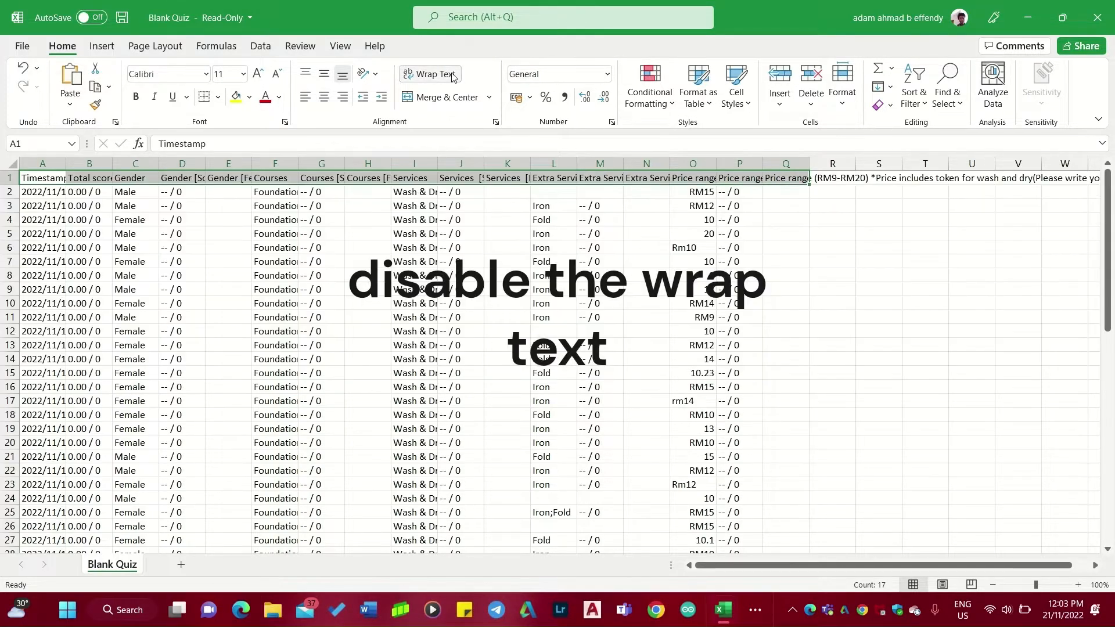
left_click(825, 254)
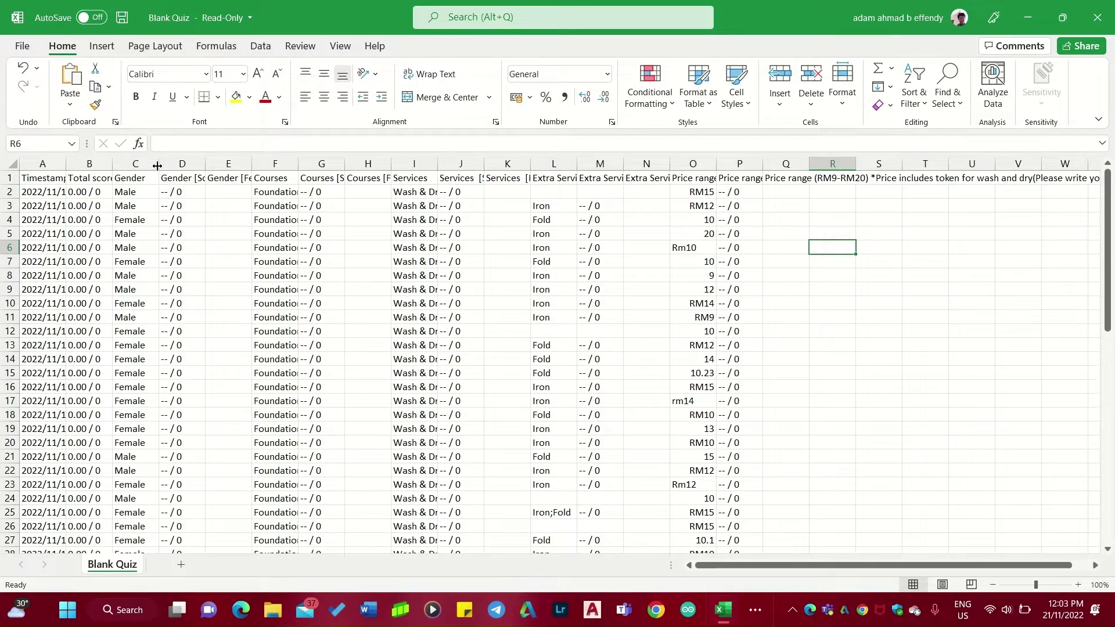
Autofit the widths of the Services, Extra Services and Price range columns.
double_click(439, 163)
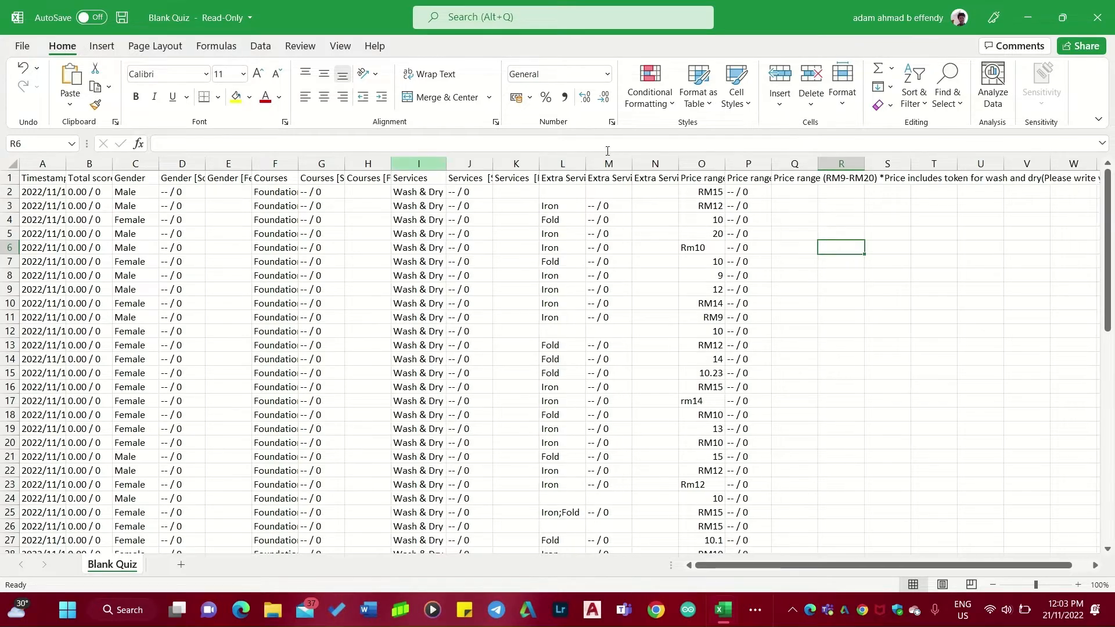
double_click(586, 164)
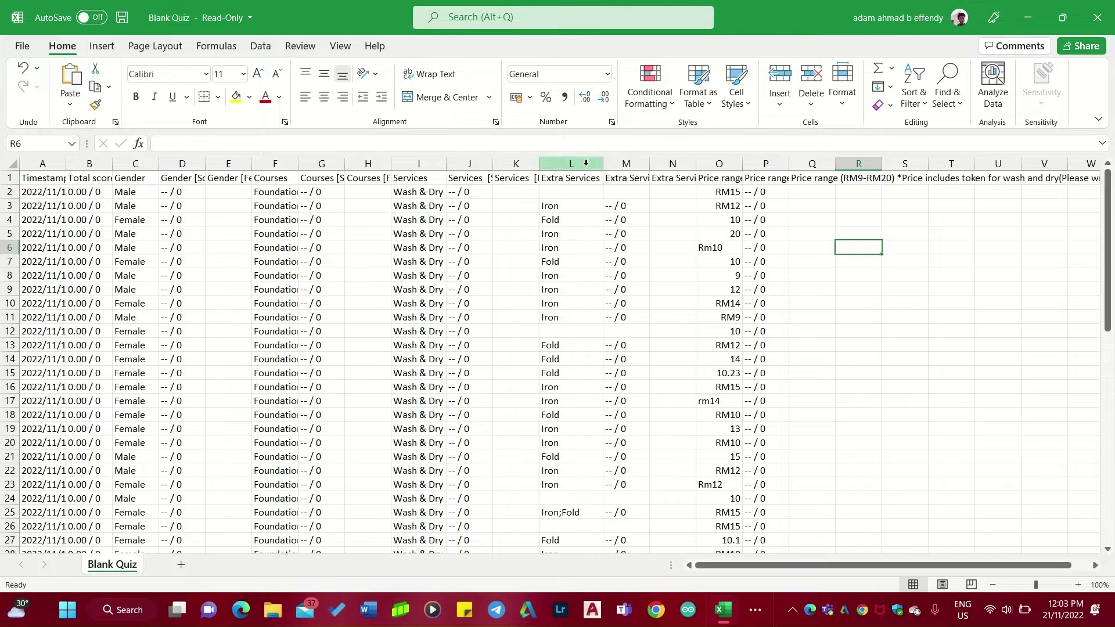
left_click_drag(742, 163, 742, 163)
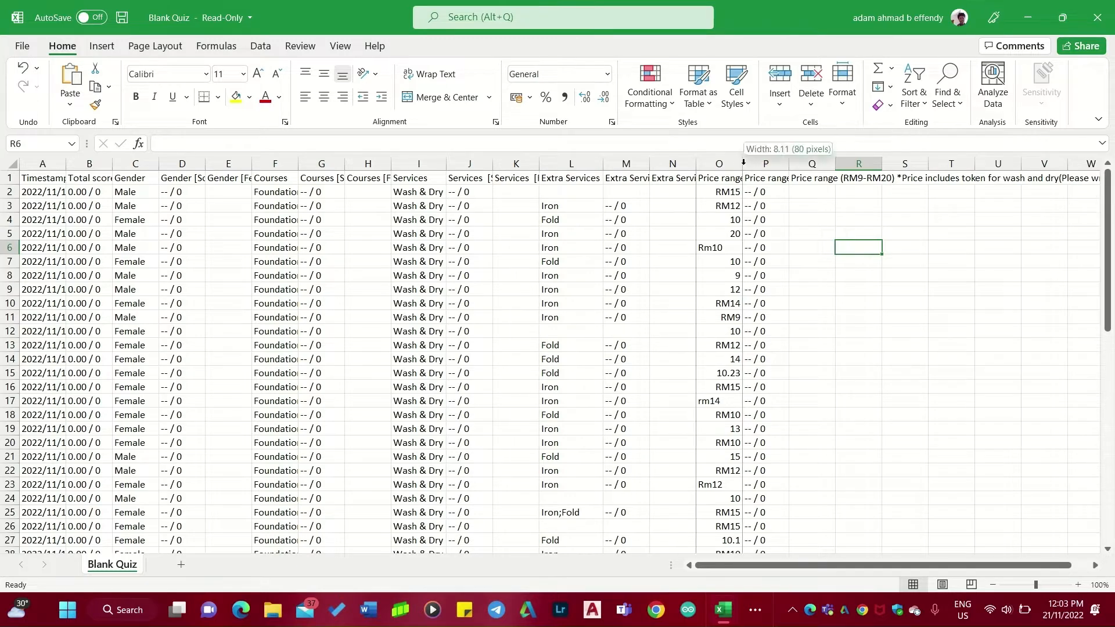
double_click(742, 163)
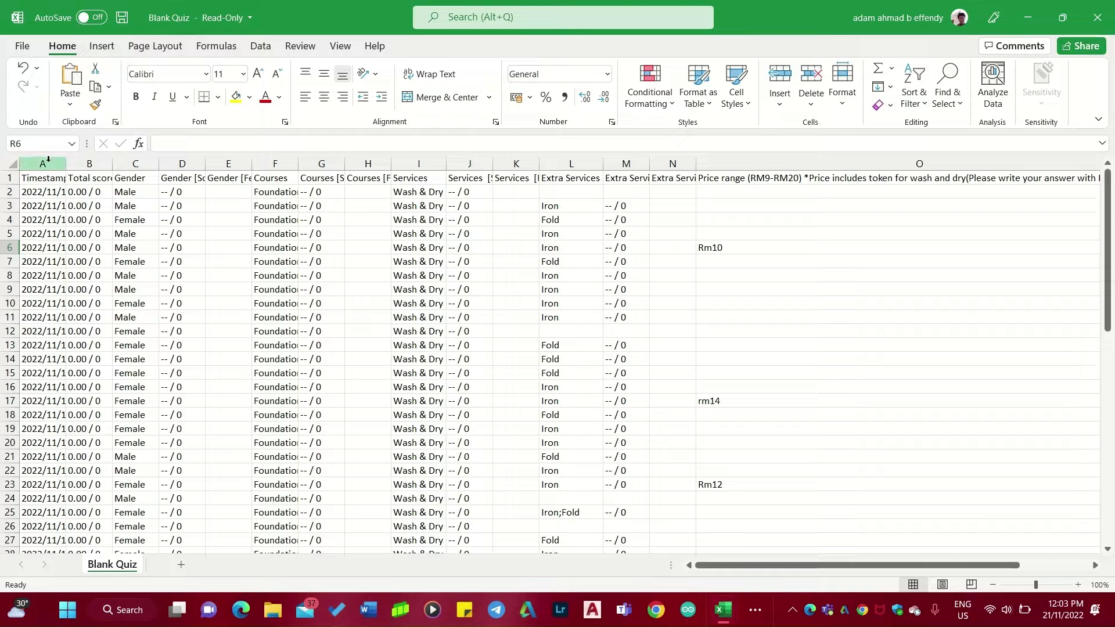
Delete the Timestamp and Total score columns, then the Gender [Score] and Gender [Feedback] columns.
left_click_drag(48, 159, 88, 164)
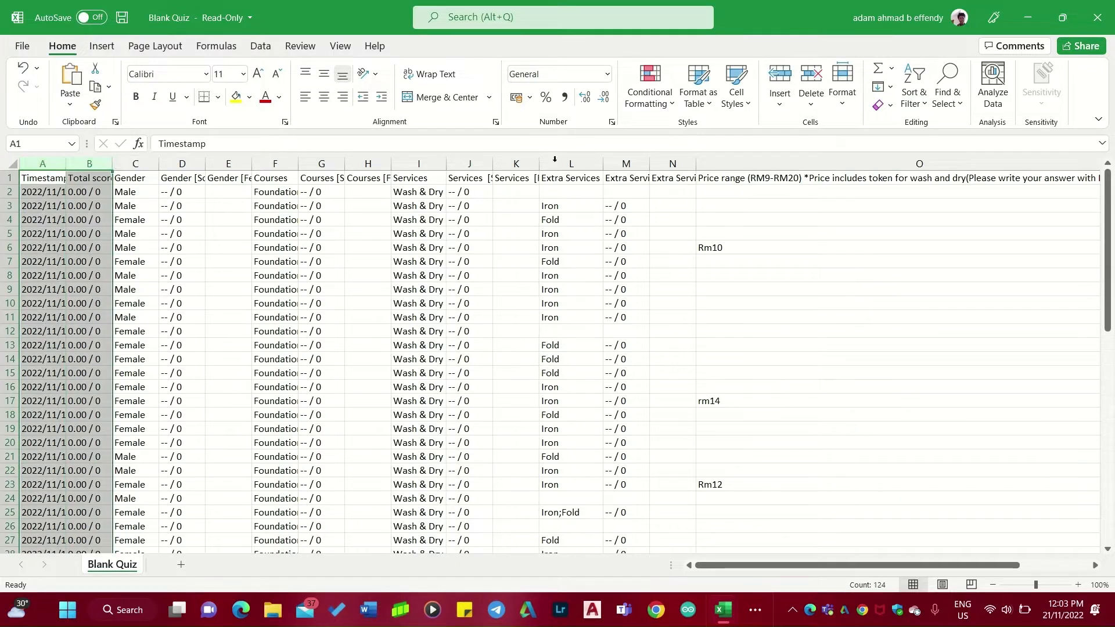
left_click(811, 74)
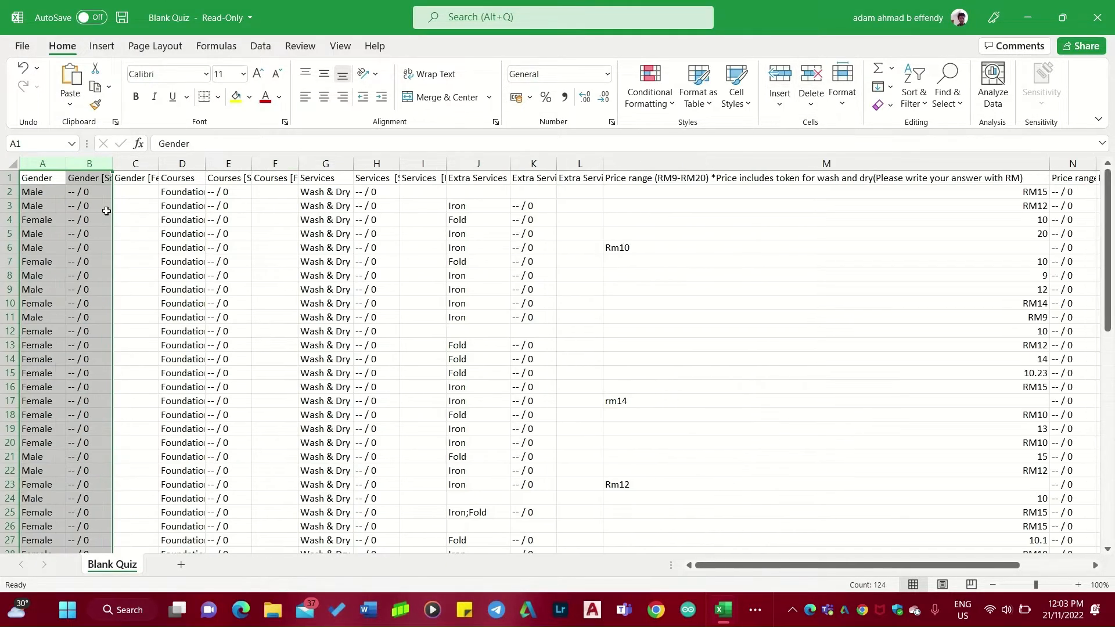
left_click_drag(89, 163, 135, 163)
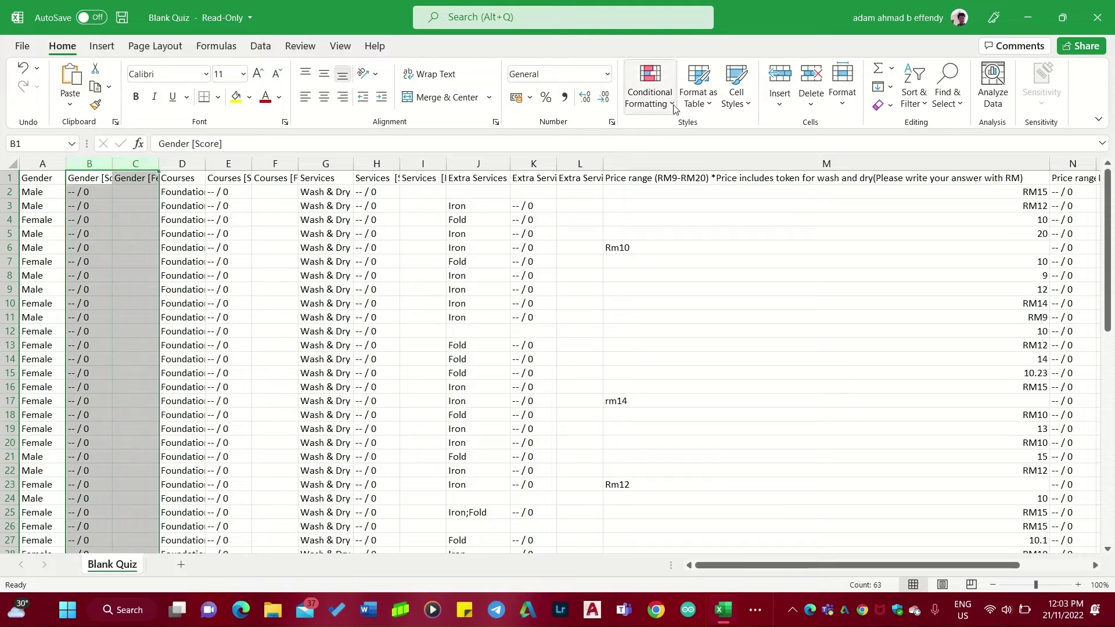
left_click(811, 74)
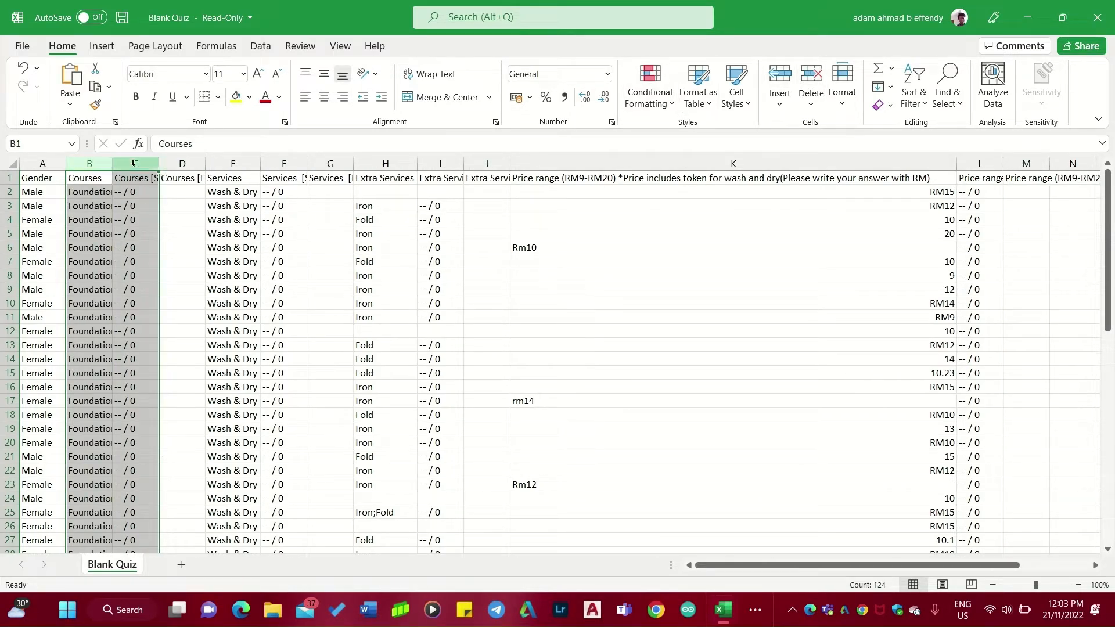
Delete the Courses [Score], Courses [Feedback], Services [Score] and Services [Feedback] columns.
left_click_drag(133, 163, 182, 163)
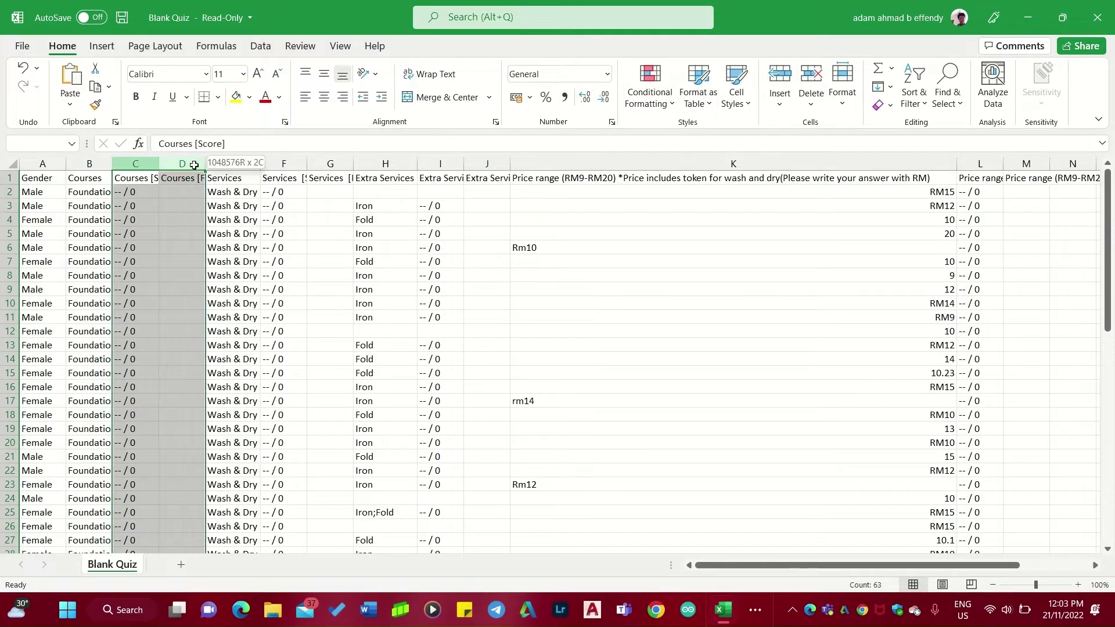
left_click(811, 75)
left_click_drag(191, 165, 237, 169)
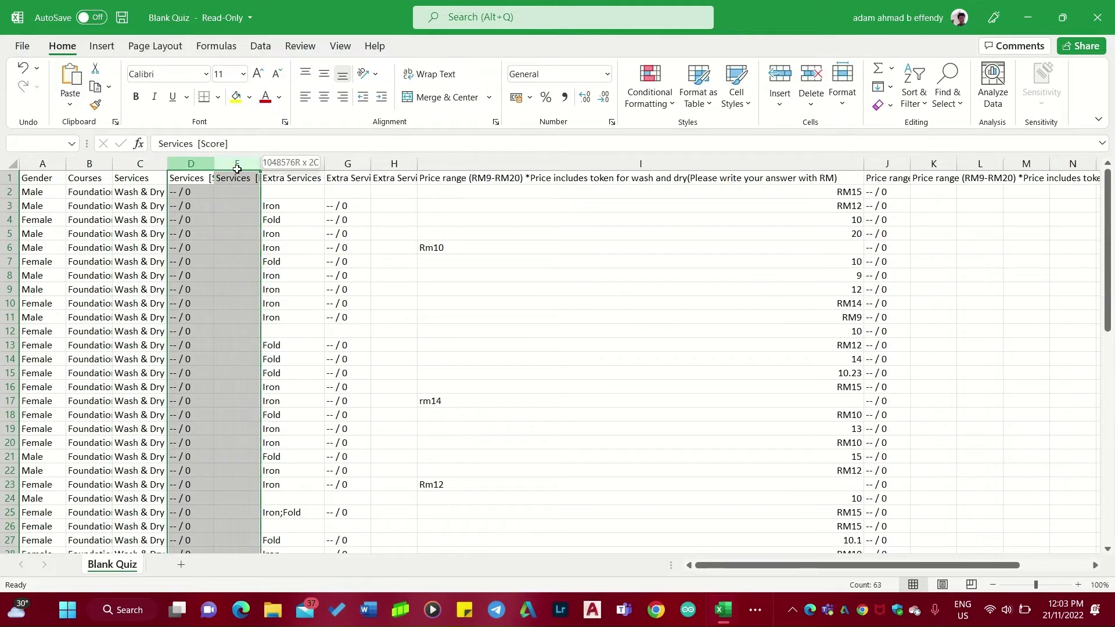
left_click(811, 75)
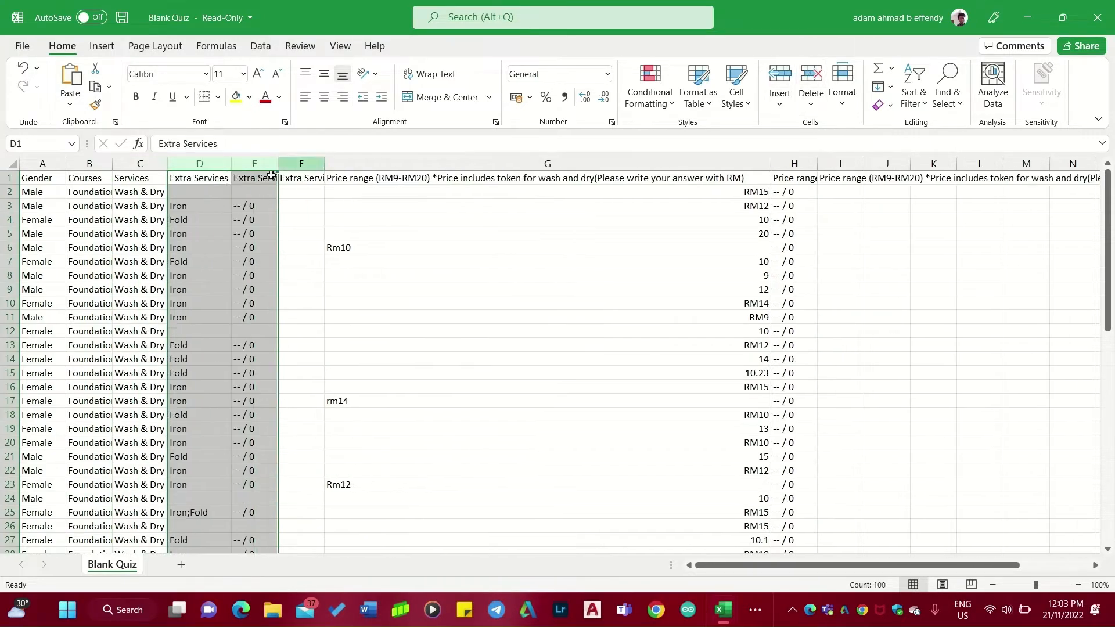
Delete the Extra Services and Price range score and feedback columns.
left_click_drag(258, 164, 295, 164)
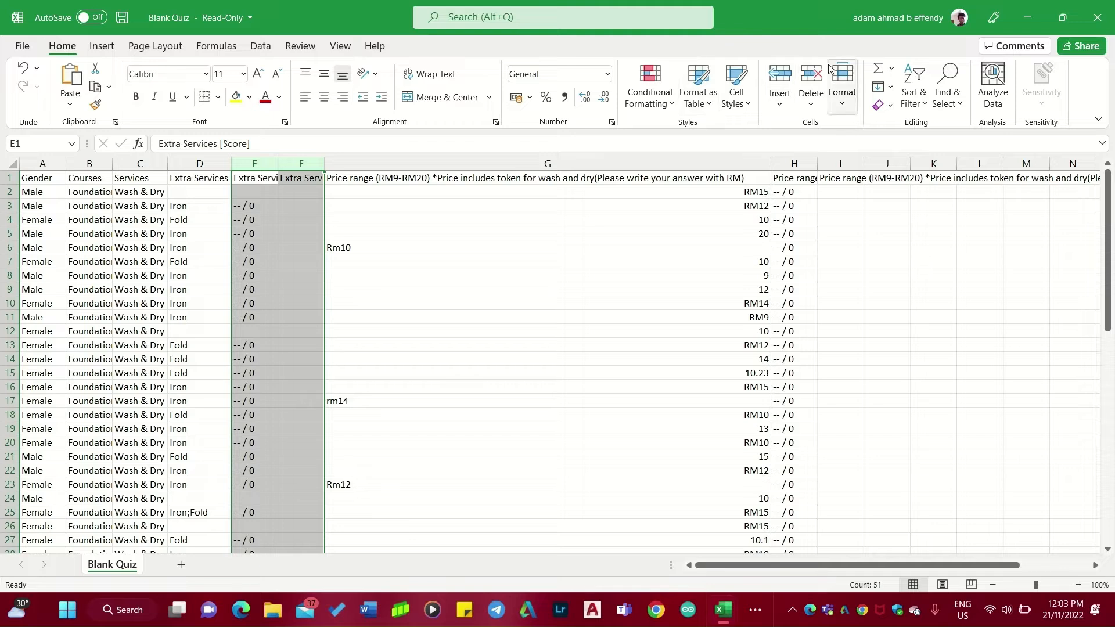
left_click(810, 76)
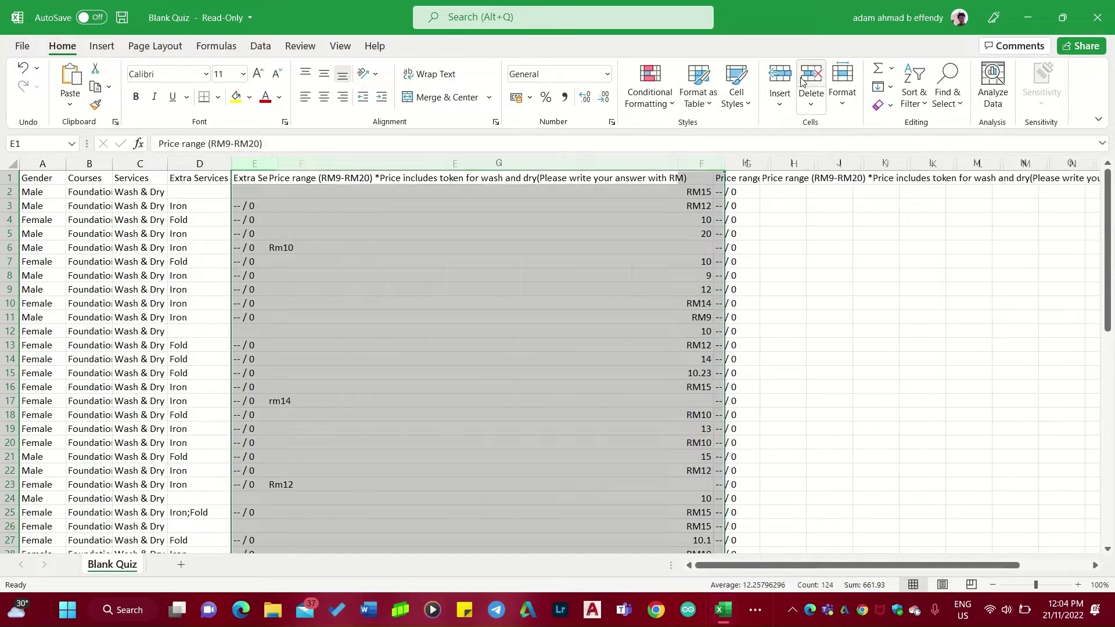
left_click_drag(704, 166, 749, 164)
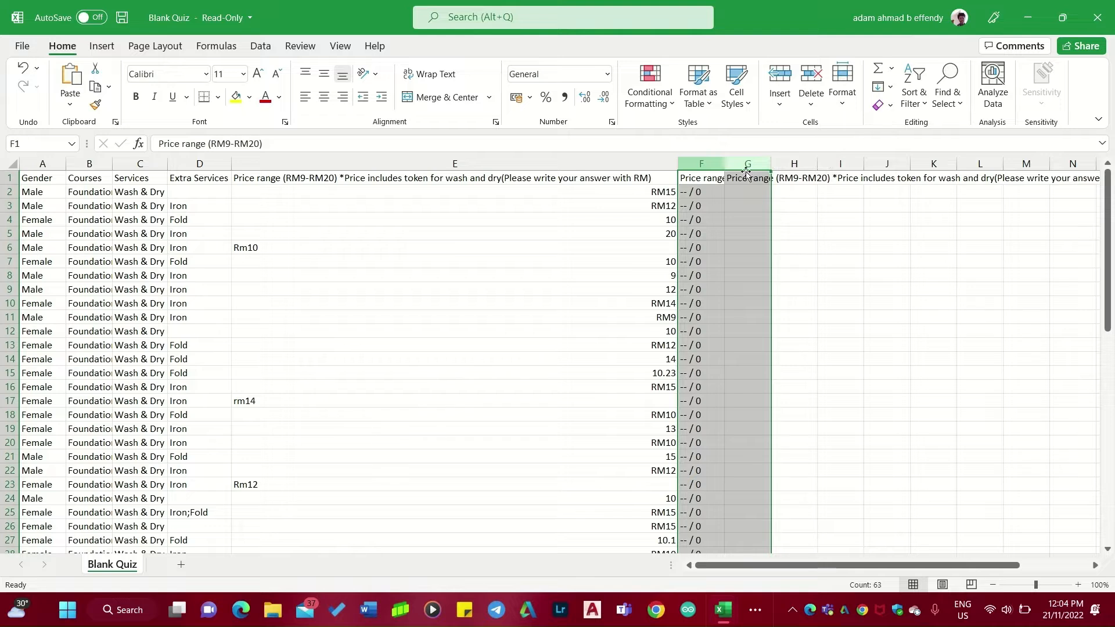
left_click(810, 76)
left_click(885, 317)
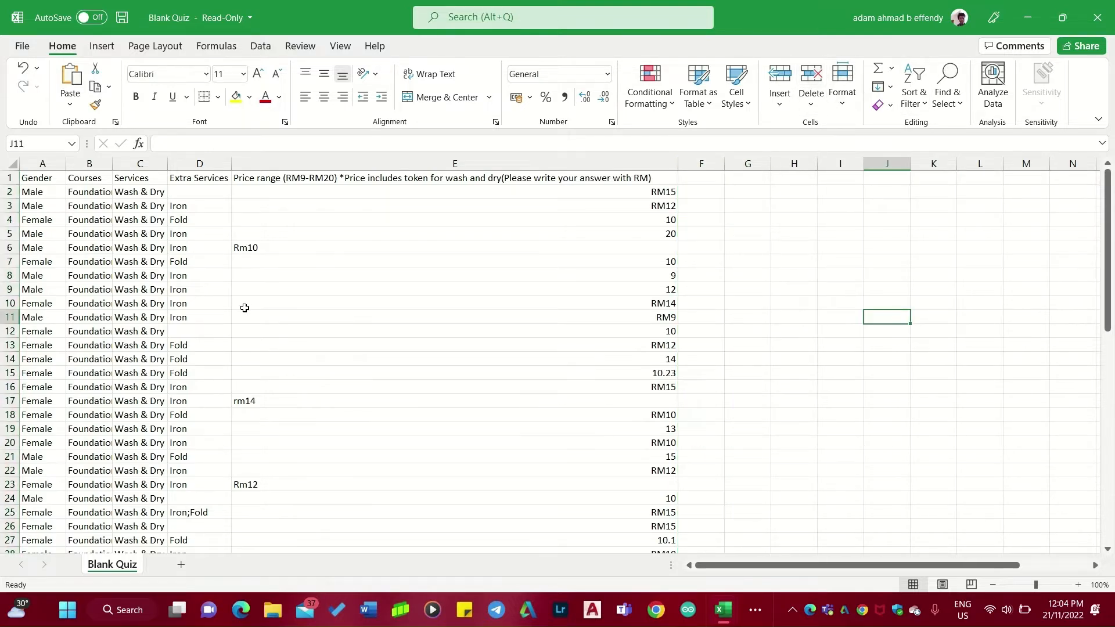
Insert two blank rows above the header row.
left_click(5, 179)
right_click(5, 178)
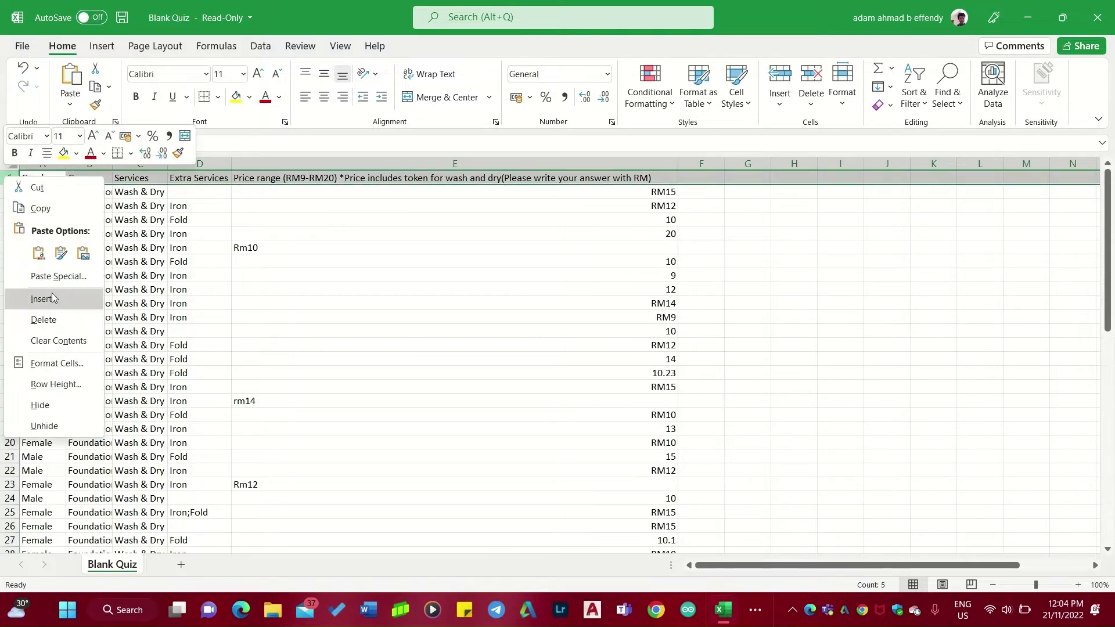
left_click(43, 298)
right_click(12, 177)
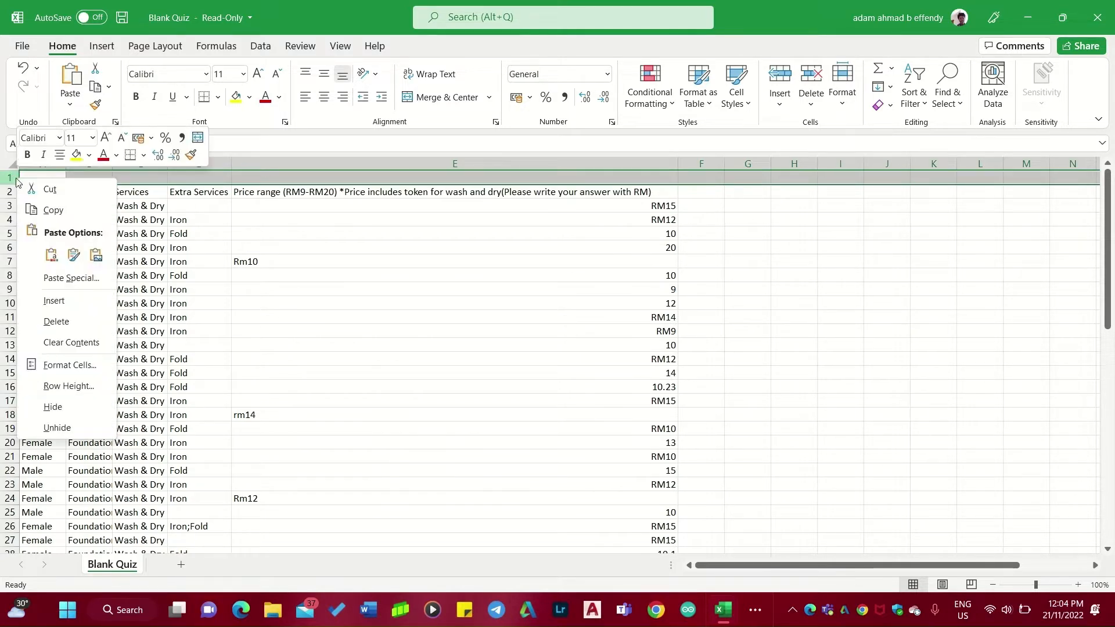
left_click(43, 300)
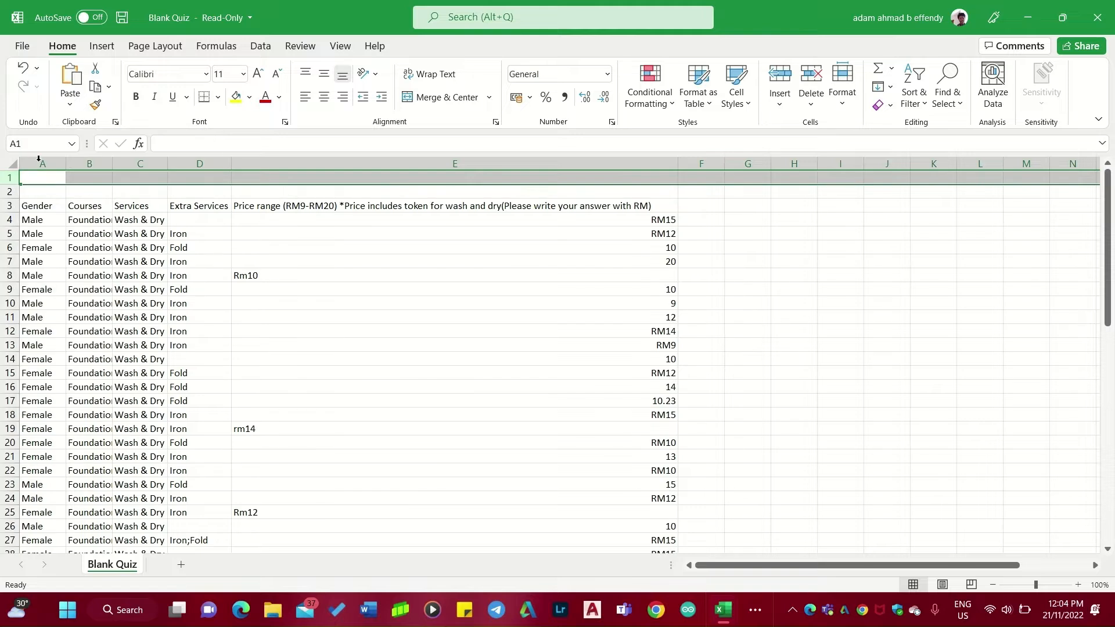
Insert three blank columns before the Gender column.
left_click(36, 164)
right_click(37, 165)
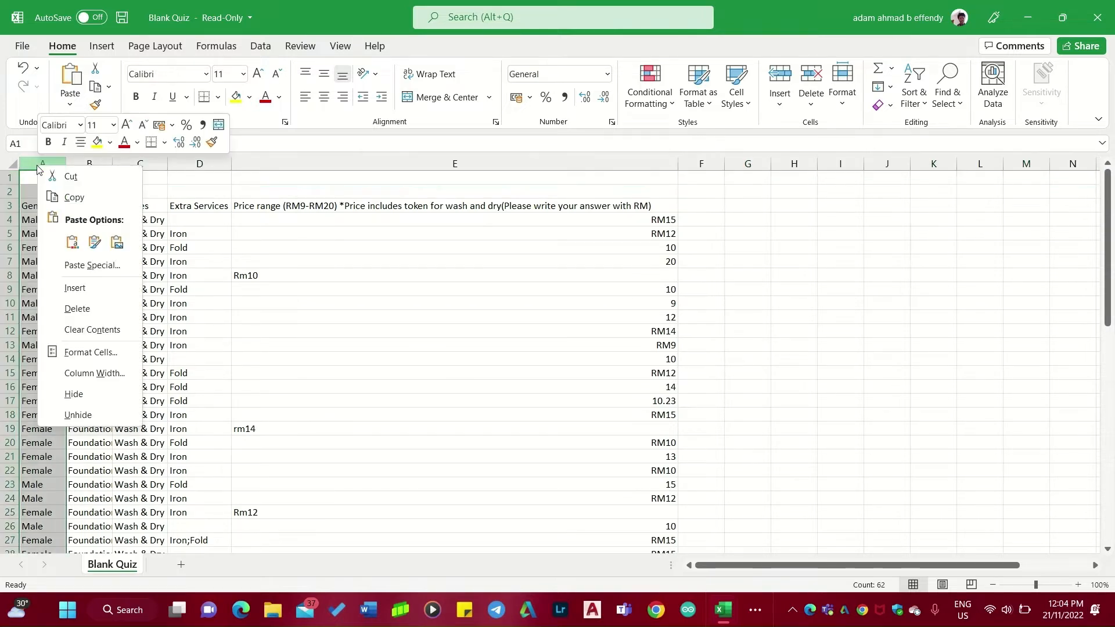
left_click(81, 287)
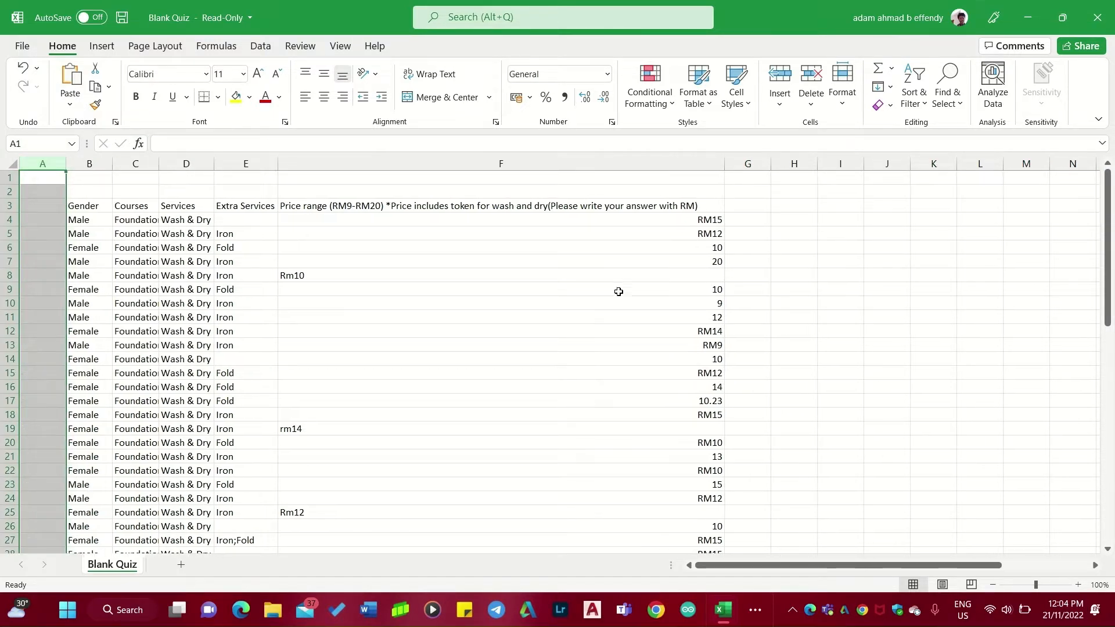
right_click(46, 164)
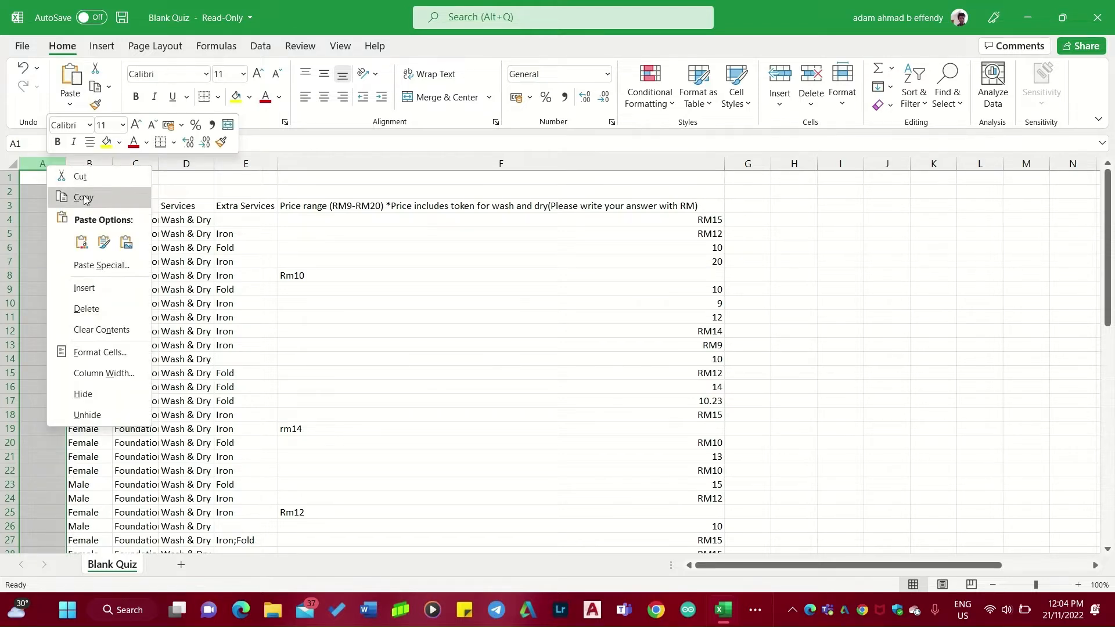
left_click(84, 287)
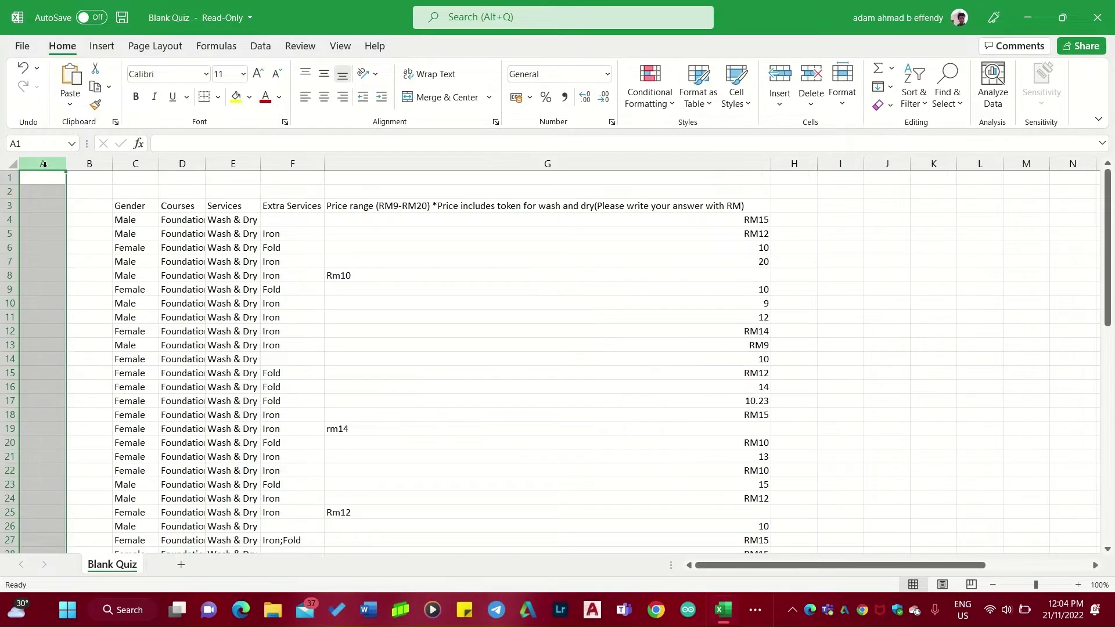
right_click(44, 164)
left_click(106, 292)
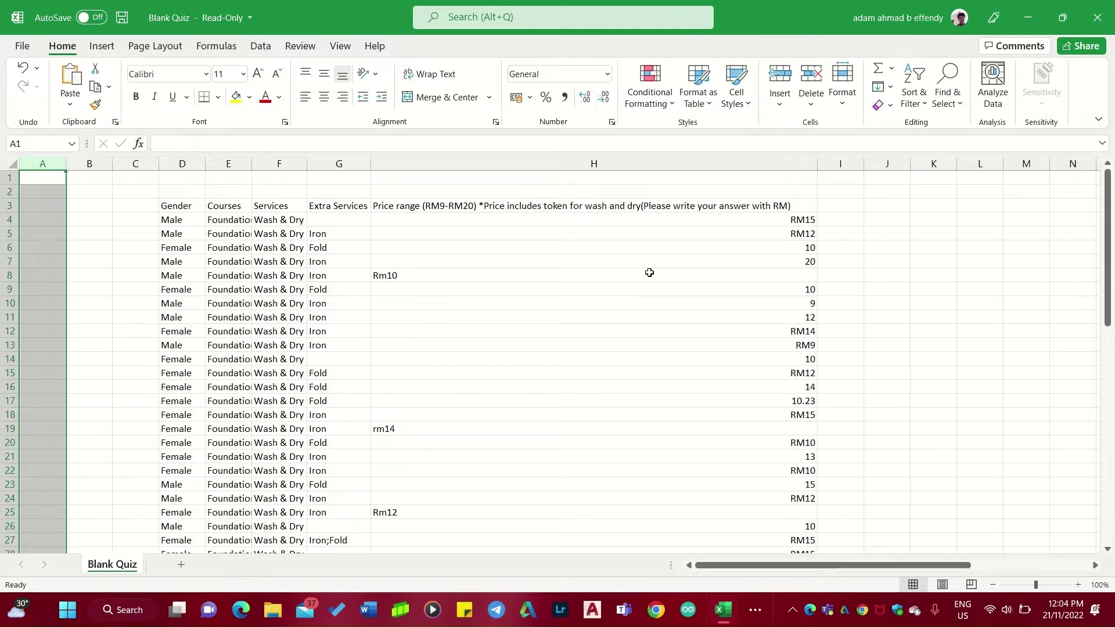
left_click(932, 249)
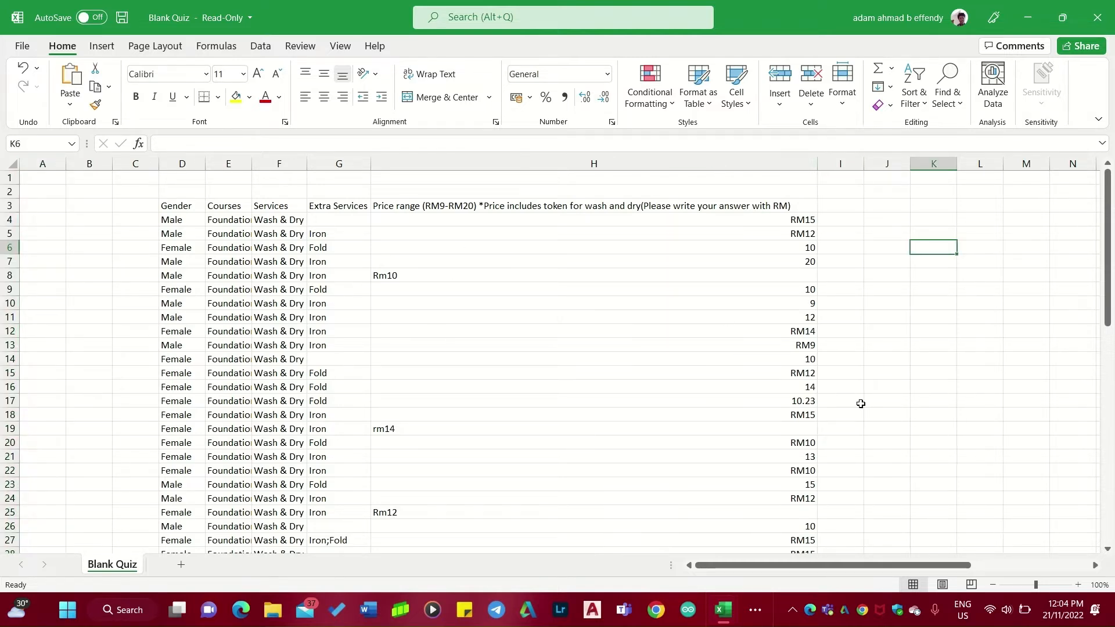
left_click(908, 284)
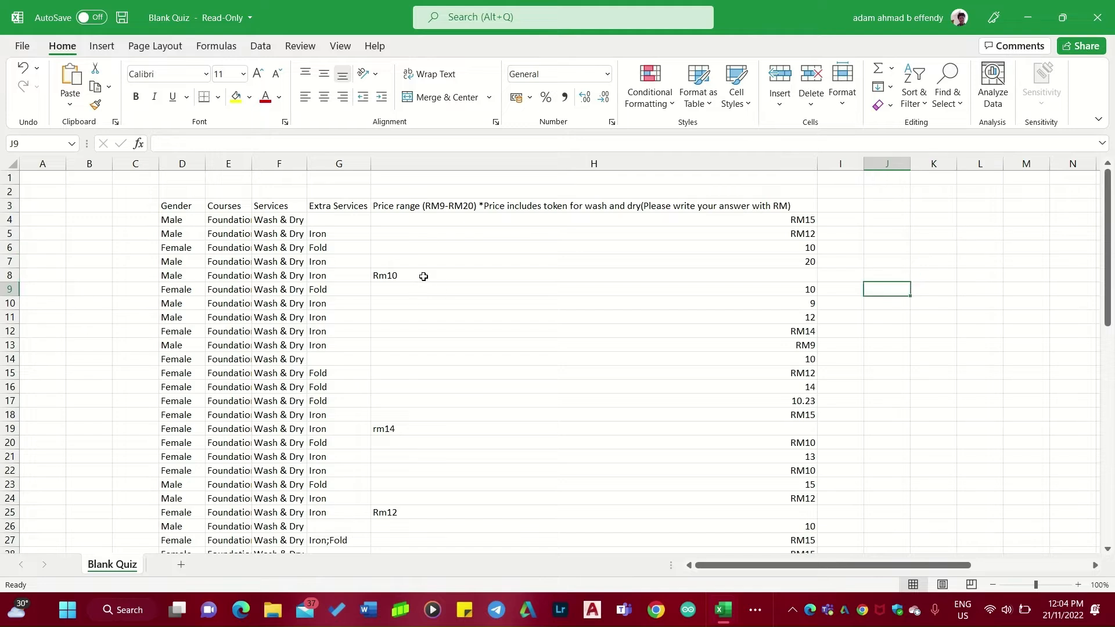
Format the whole price column H as Accounting with the RM symbol and 2 decimal places.
left_click(422, 276)
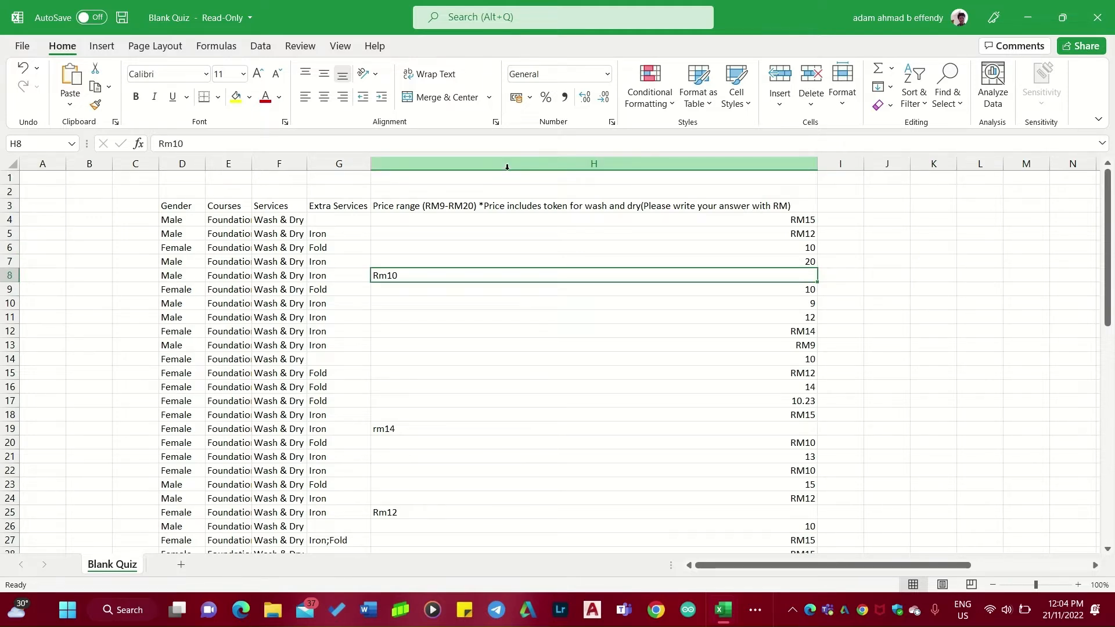
left_click(506, 167)
right_click(508, 168)
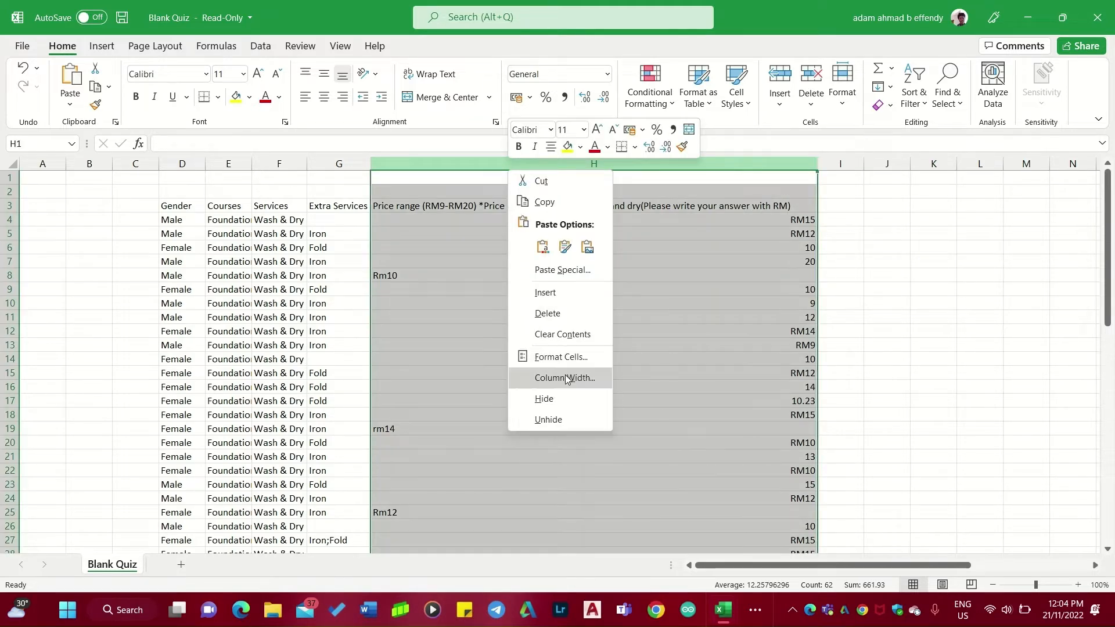
left_click(561, 356)
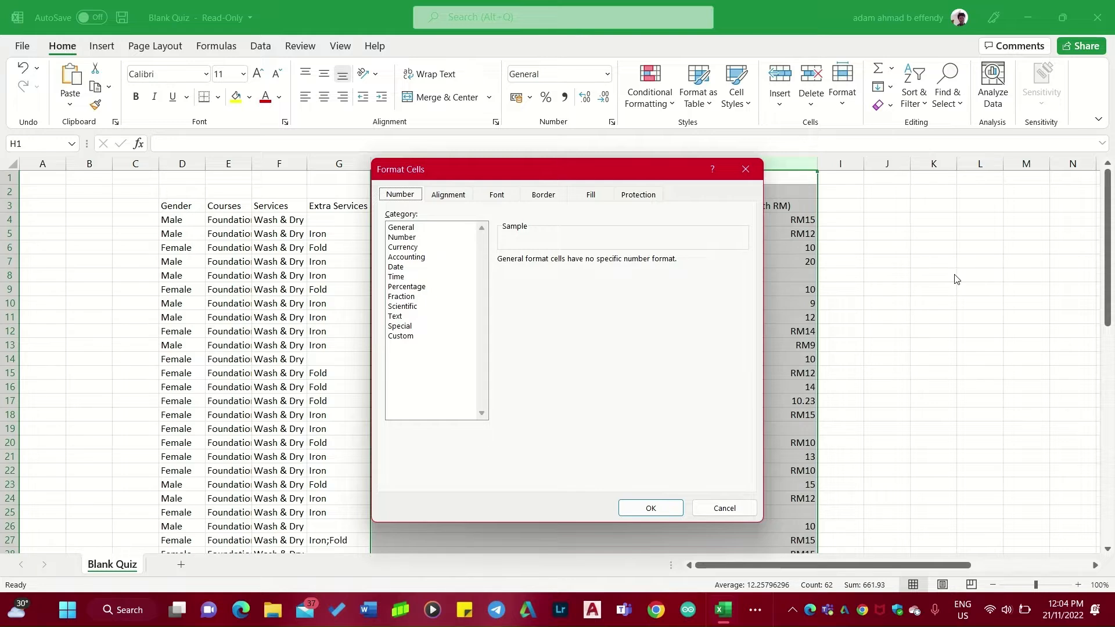
left_click(447, 198)
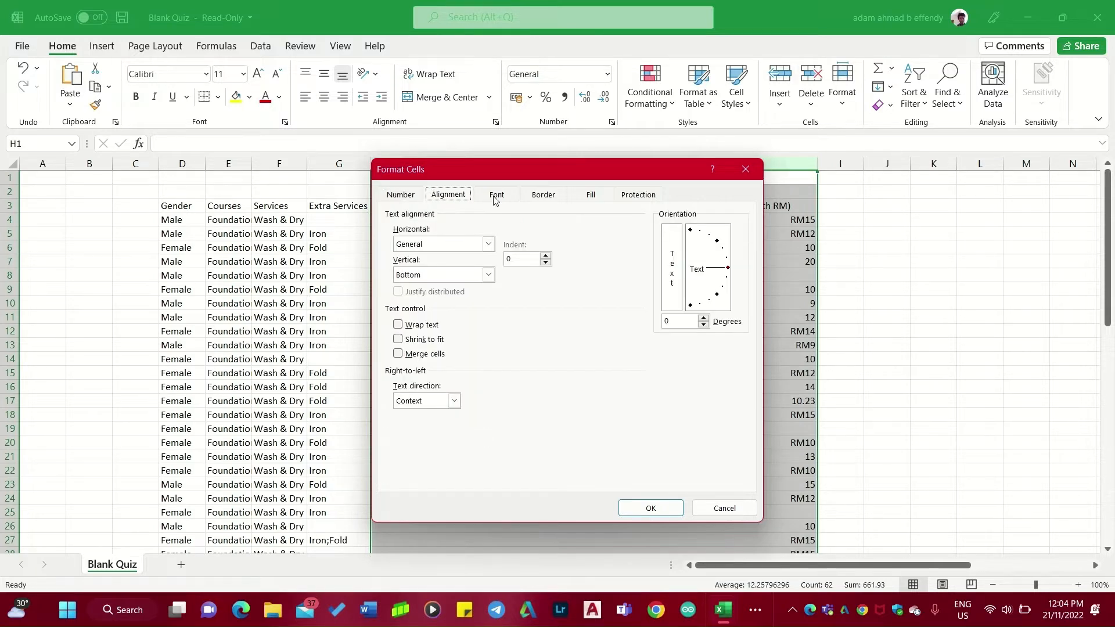
left_click(496, 196)
left_click(545, 196)
left_click(584, 197)
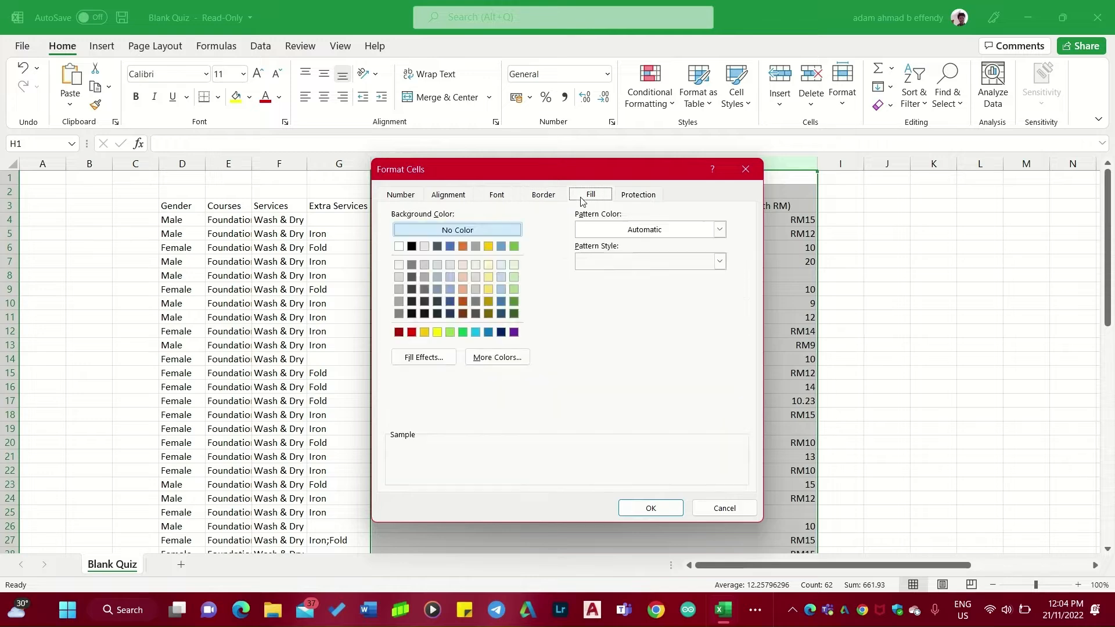
left_click(641, 196)
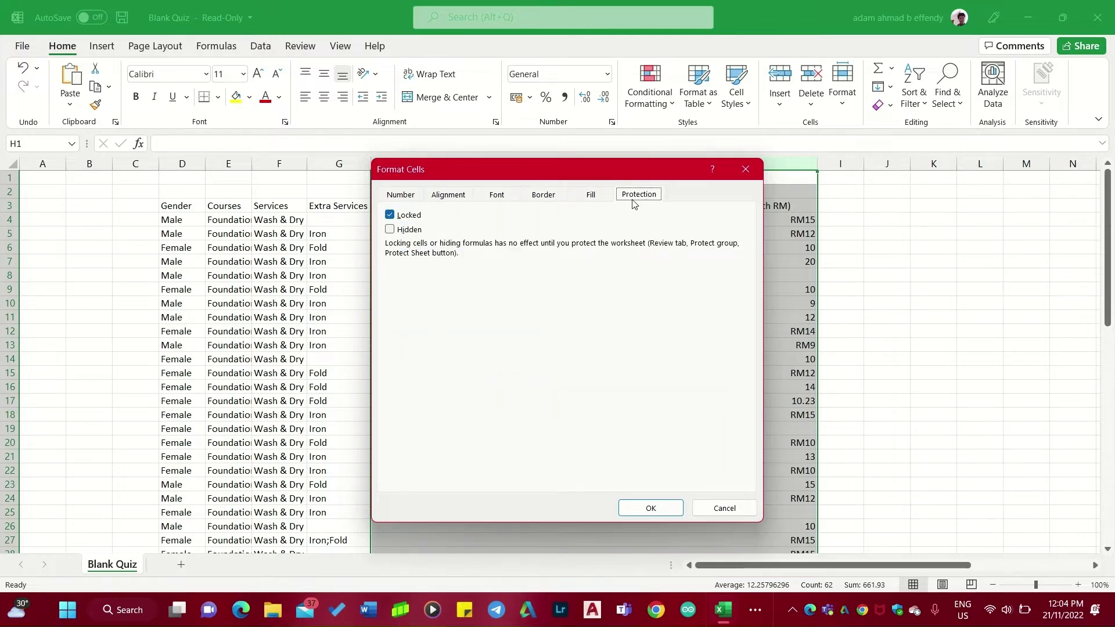
left_click(400, 196)
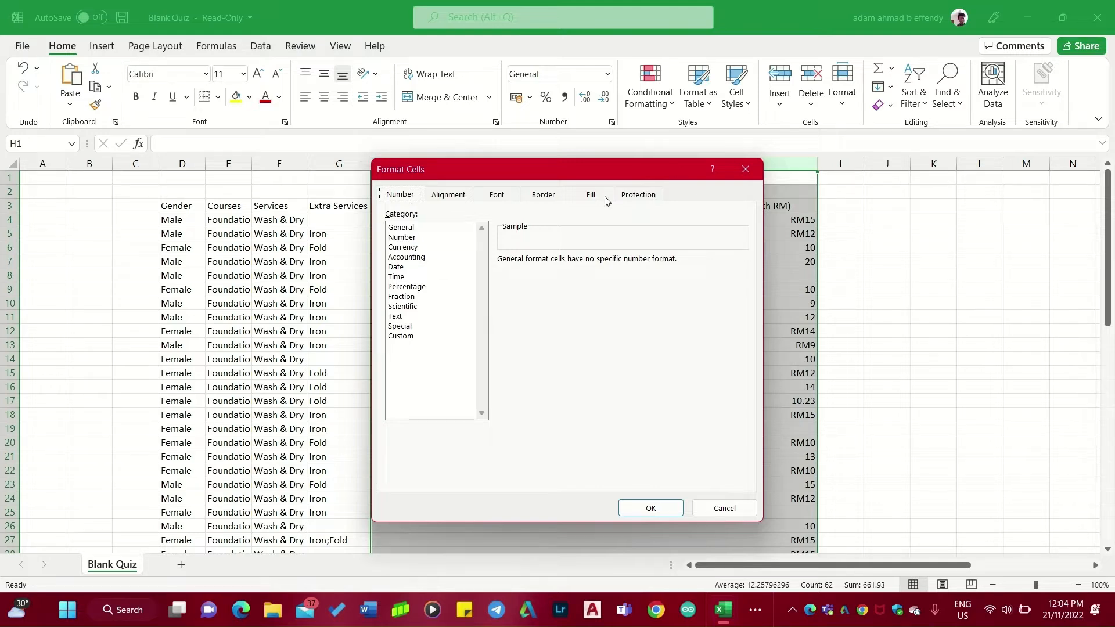
left_click(407, 257)
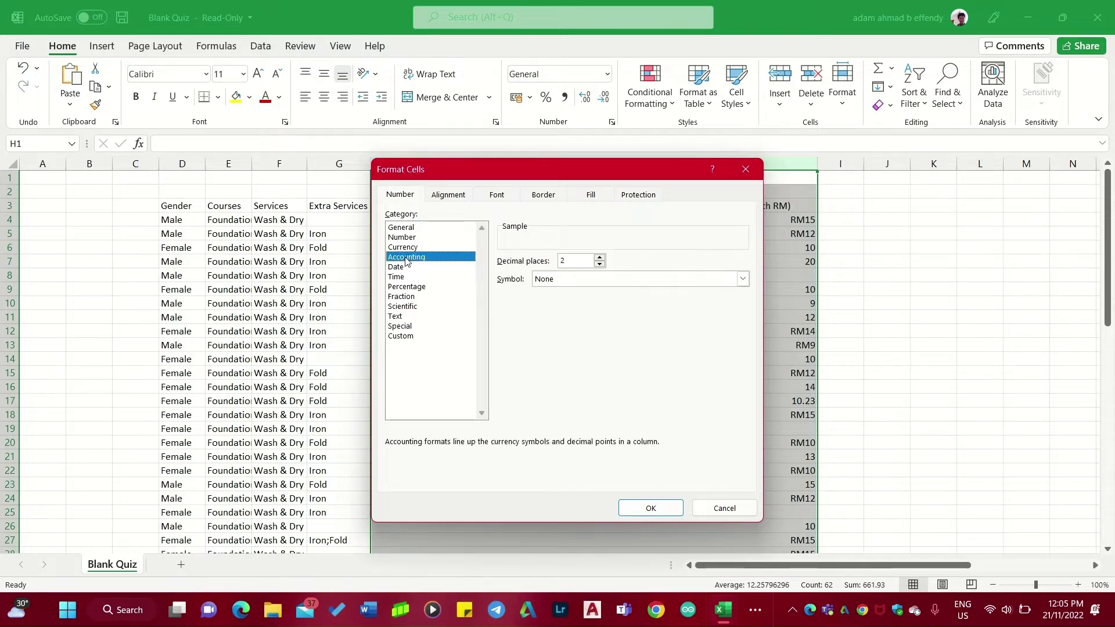
left_click(560, 278)
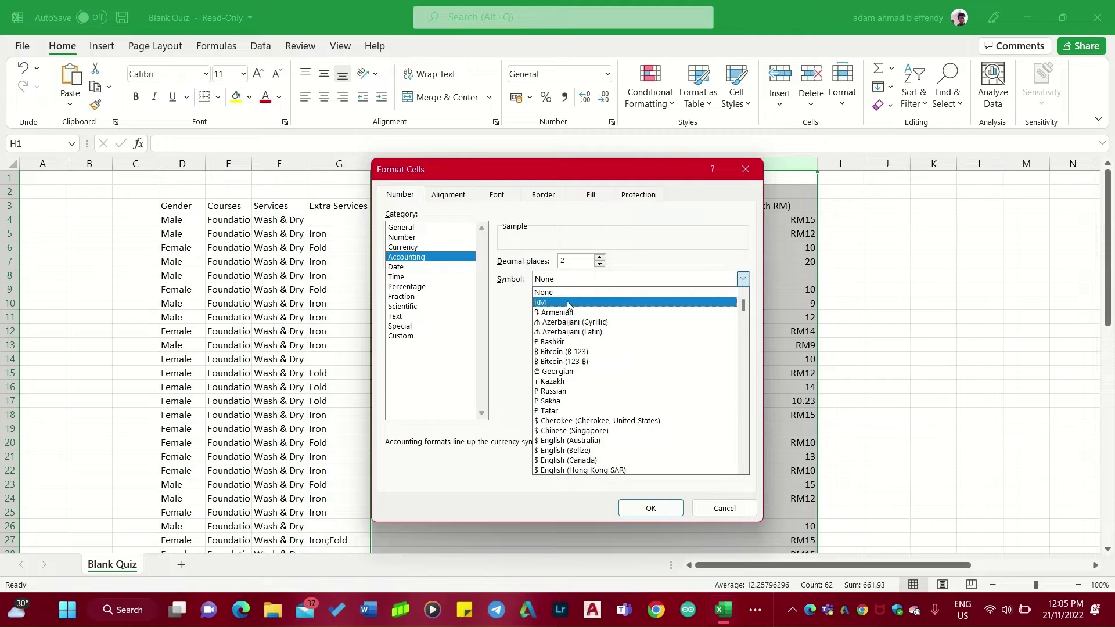
left_click(567, 303)
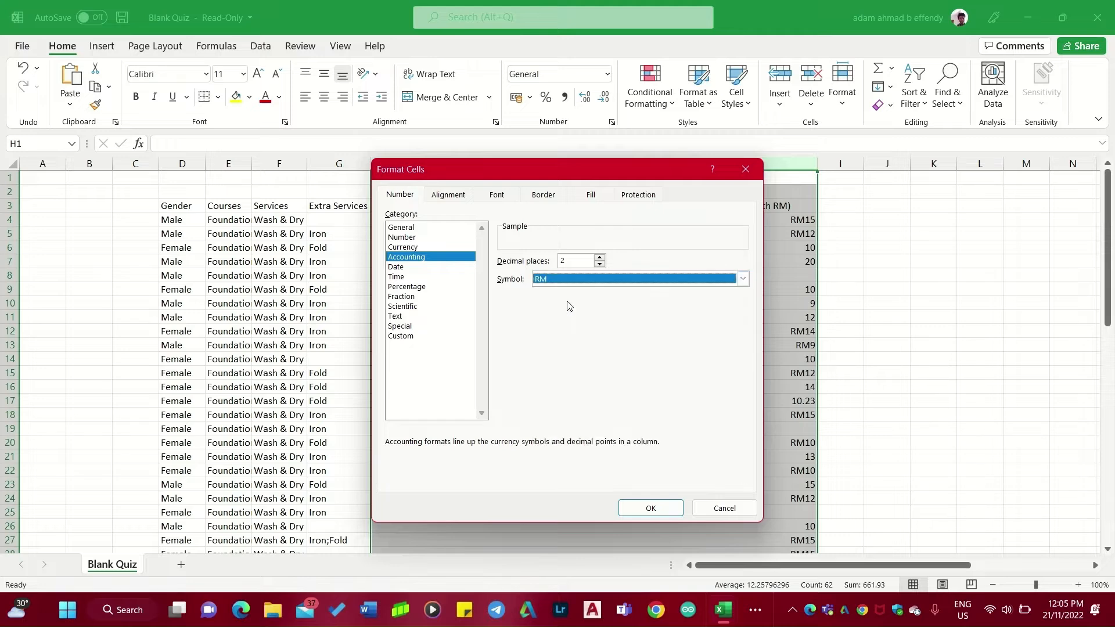
left_click(650, 508)
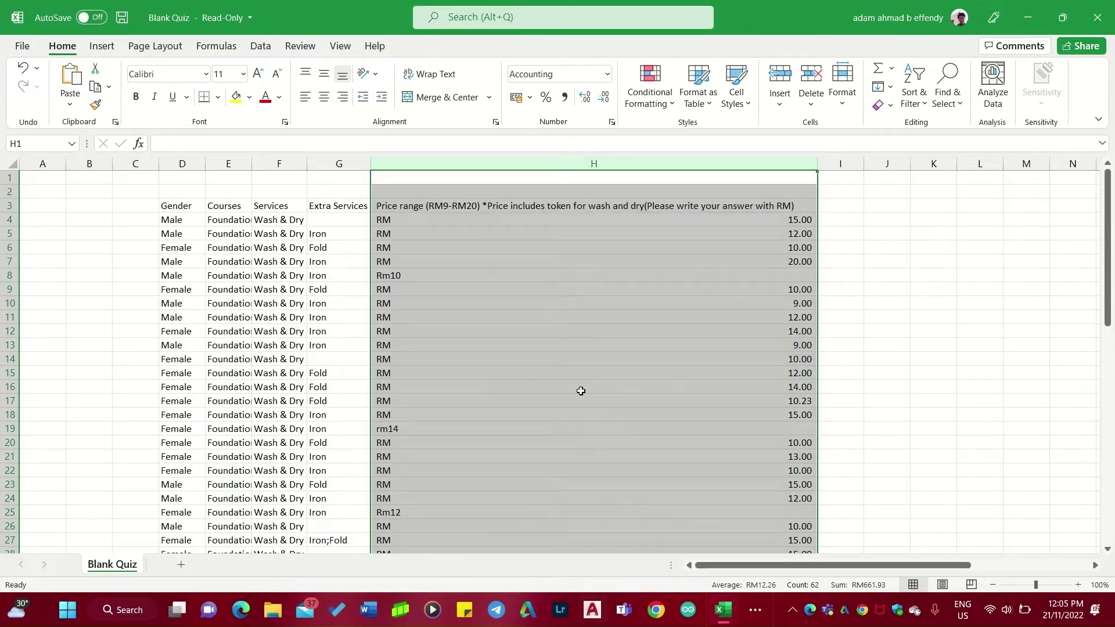
Replace the text prices in H8 and H19 with the numbers 10 and 14.
scroll(607, 491, "down", 4)
scroll(608, 493, "down", 3)
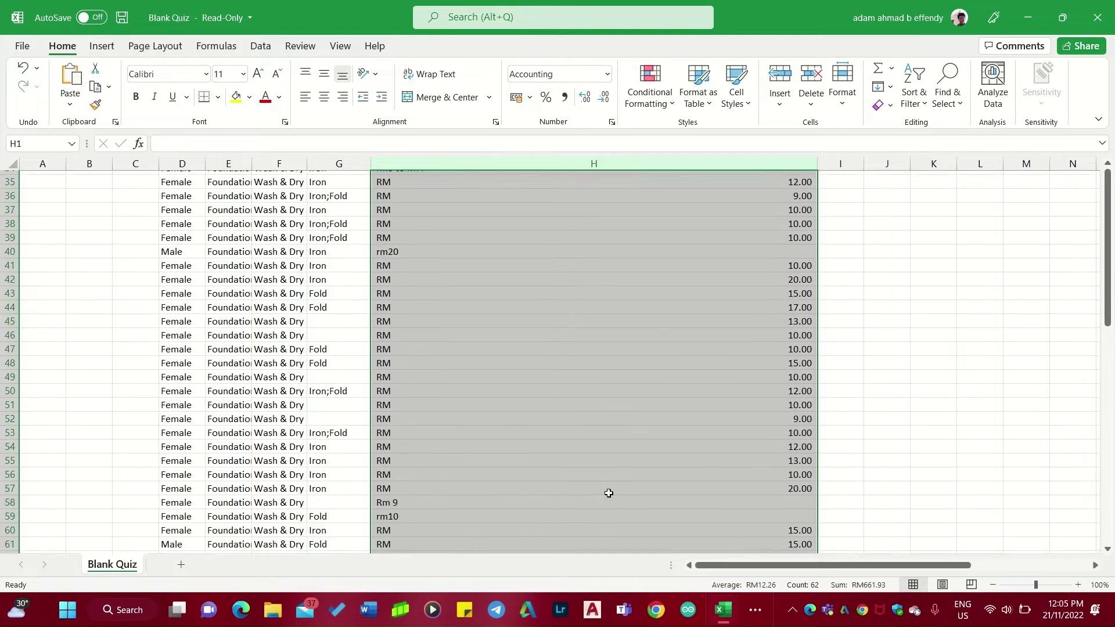
scroll(607, 490, "up", 8)
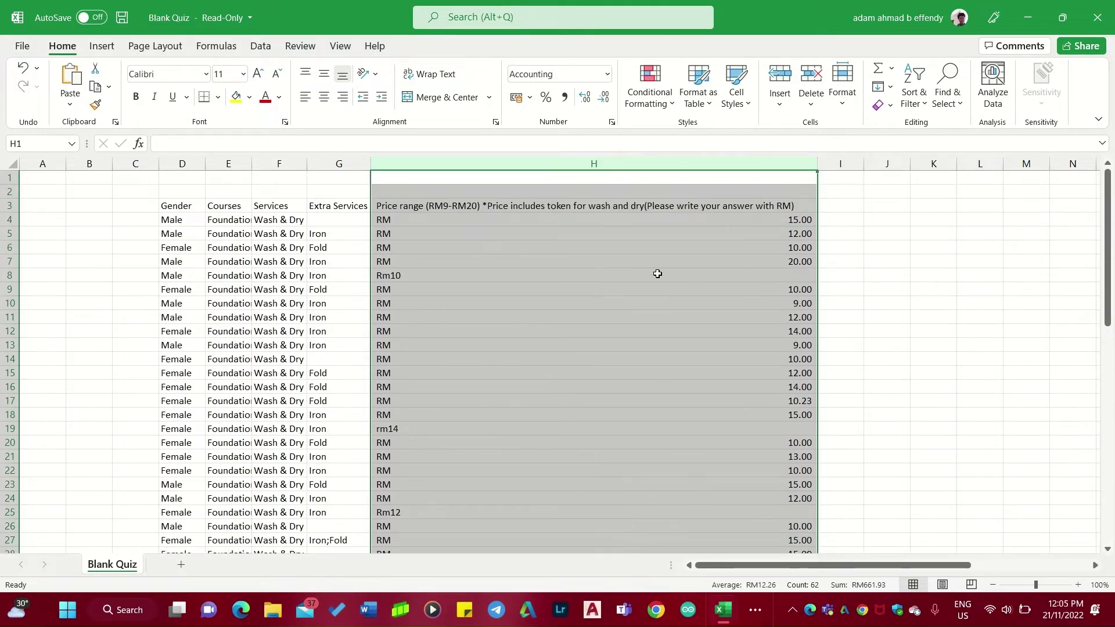
left_click(657, 273)
key("BackSpace")
type("1")
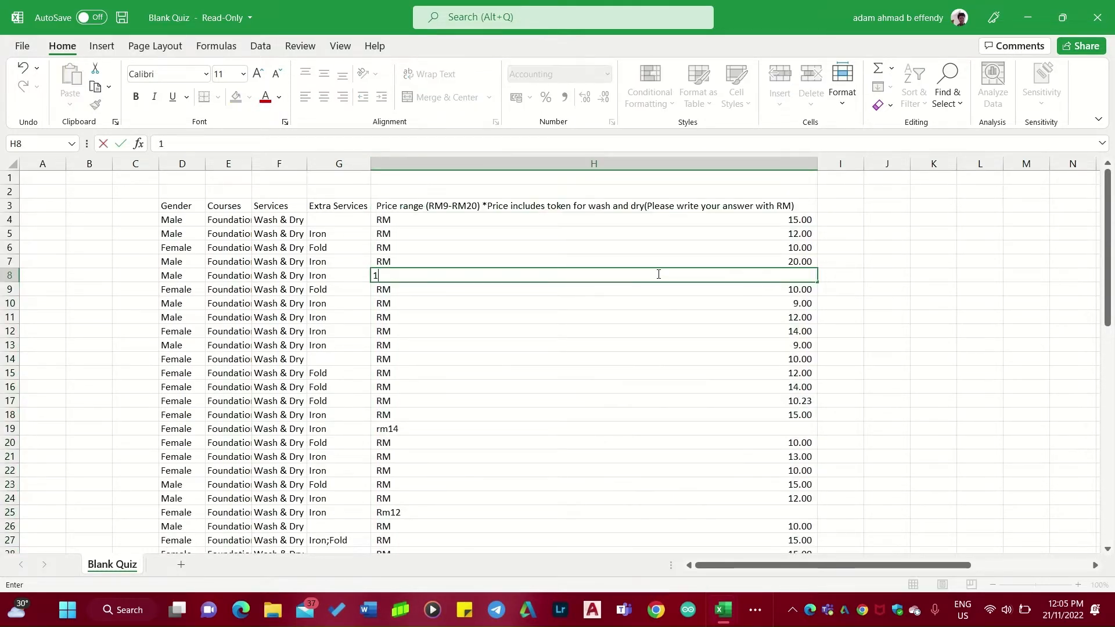
type("0")
key("Return")
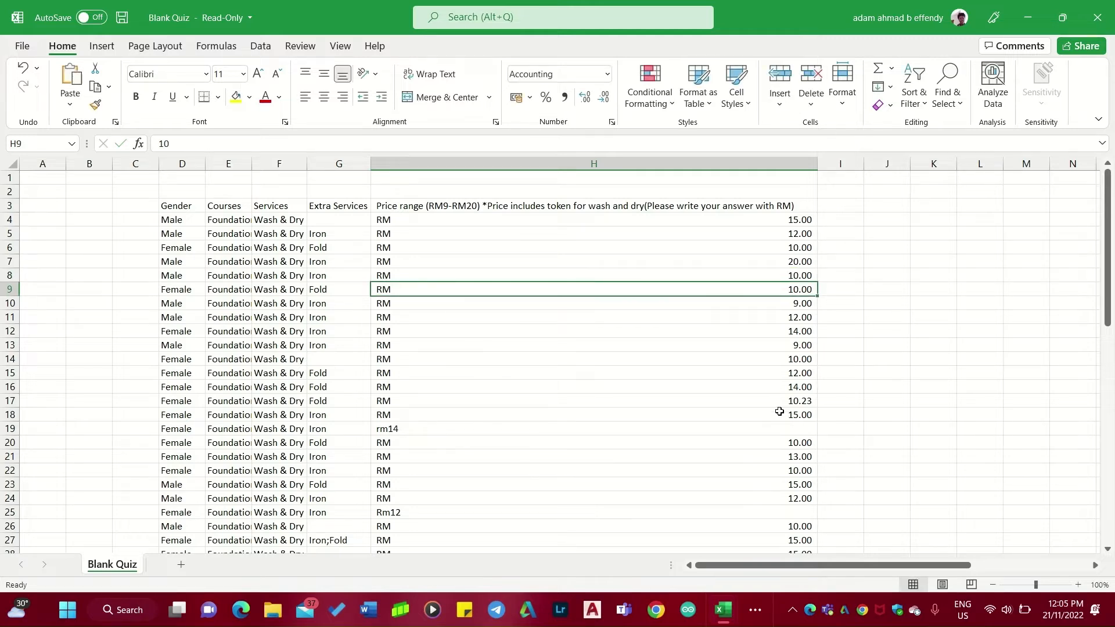
left_click(760, 432)
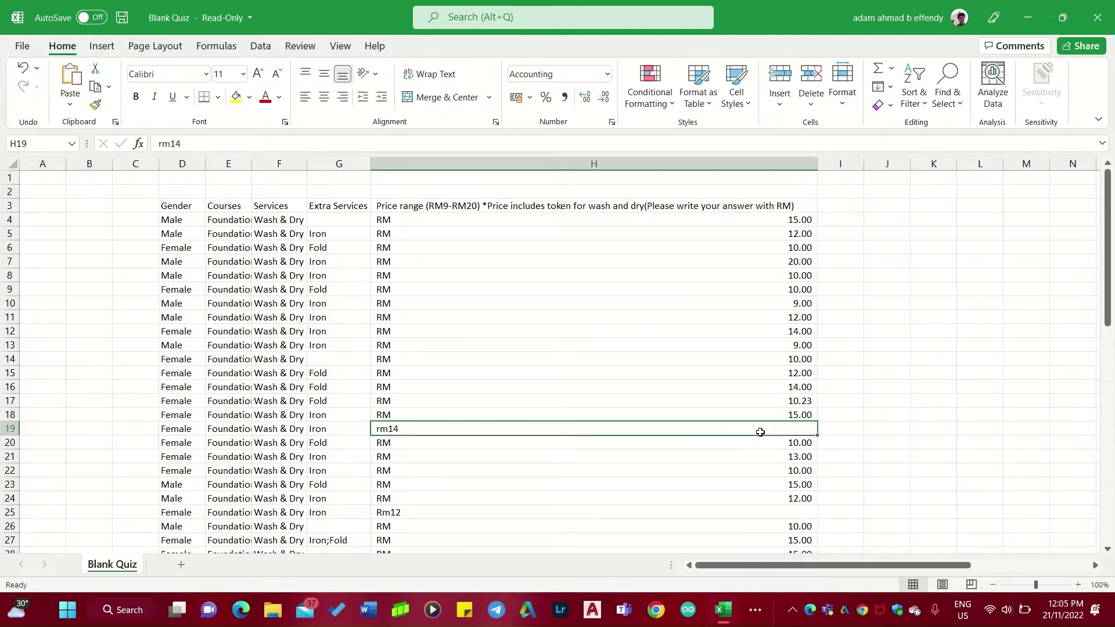
key("BackSpace")
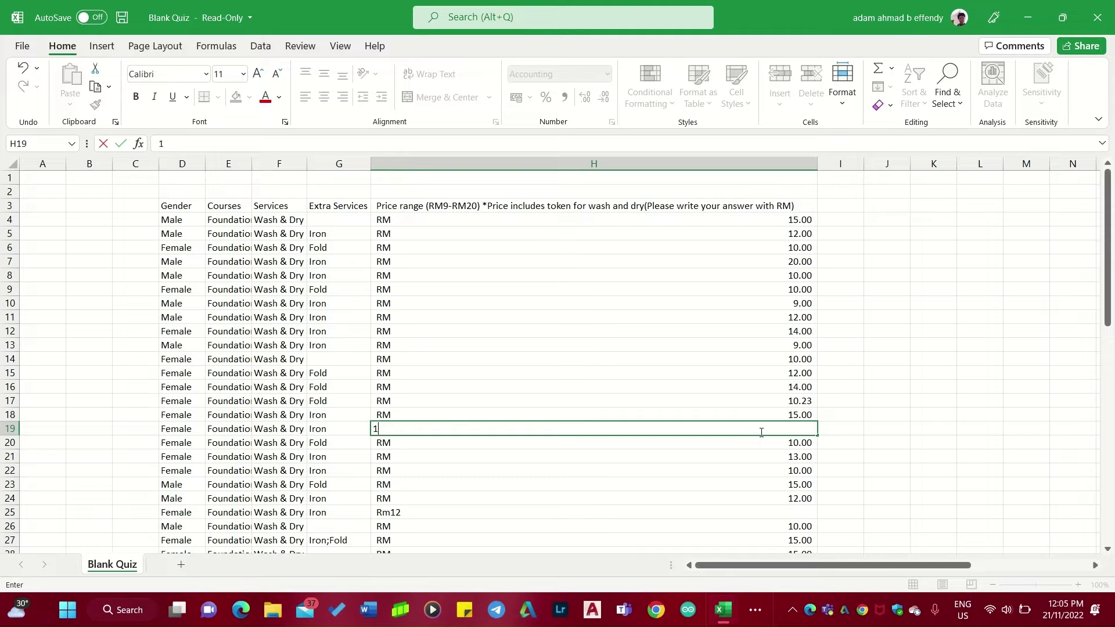
type("14")
key("Return")
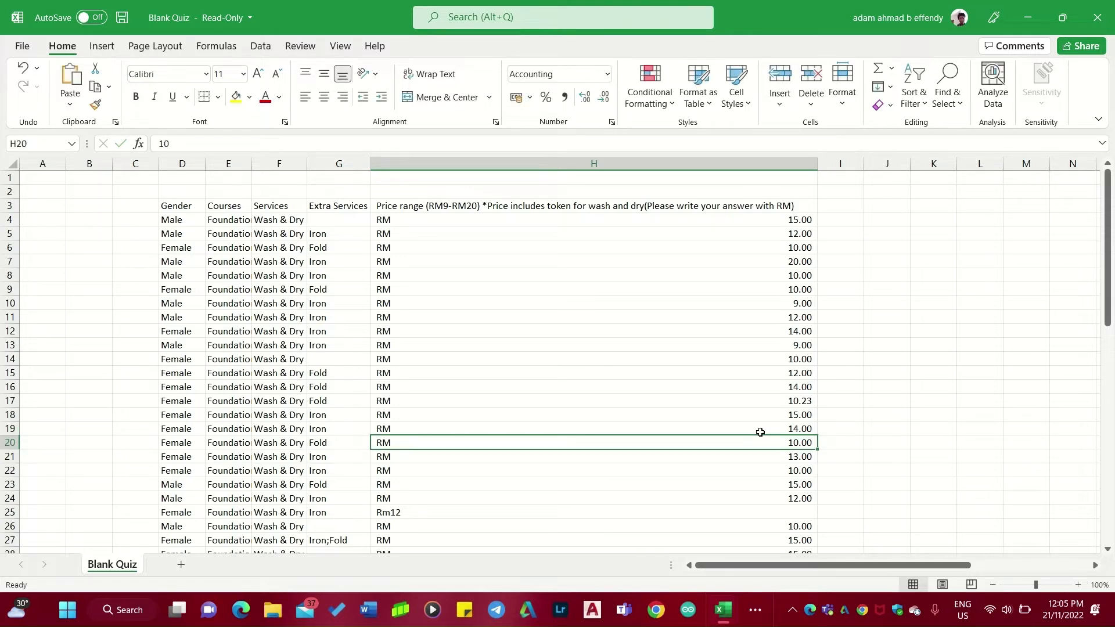
Replace the text prices in H25 and H34 with the numbers 12 and 3.
scroll(758, 412, "down", 3)
left_click(754, 388)
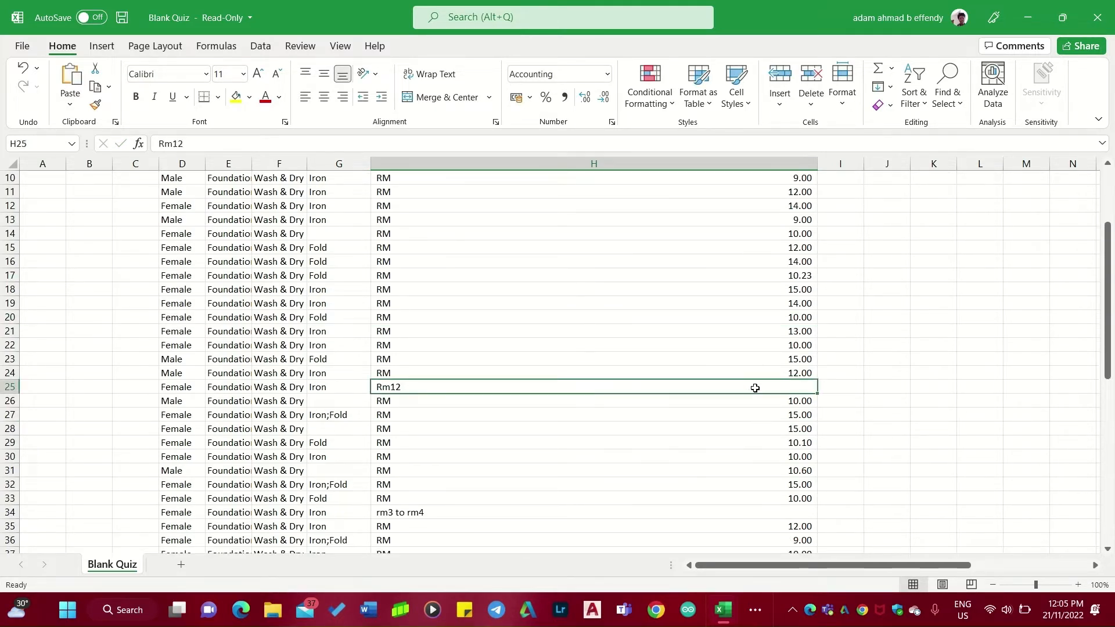
key("BackSpace")
type("12")
key("Return")
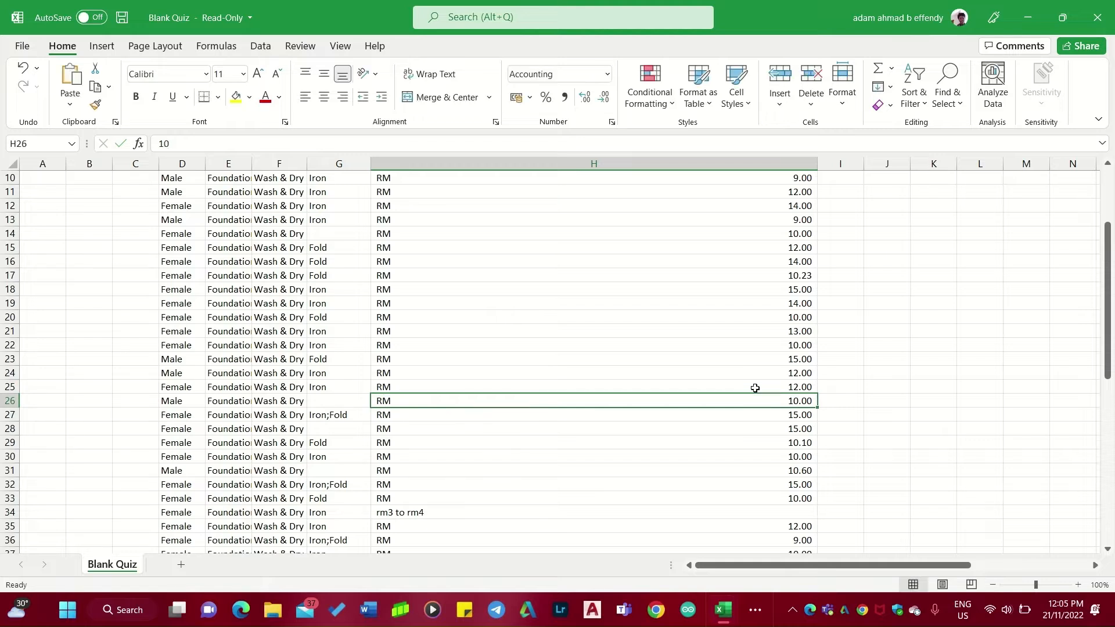
scroll(749, 394, "down", 2)
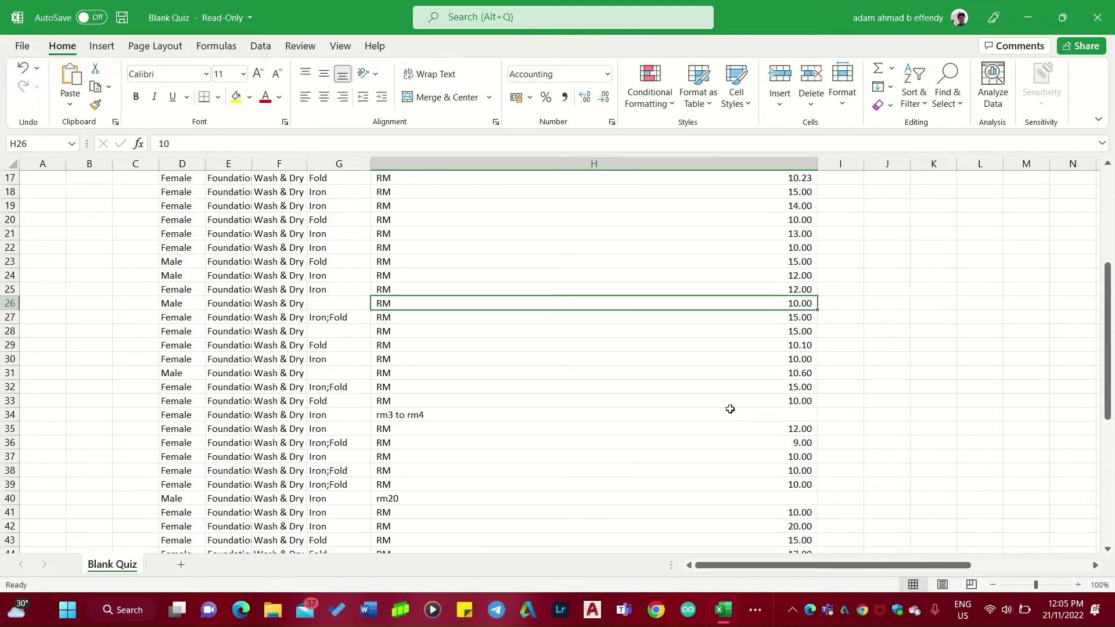
left_click(730, 413)
key("BackSpace")
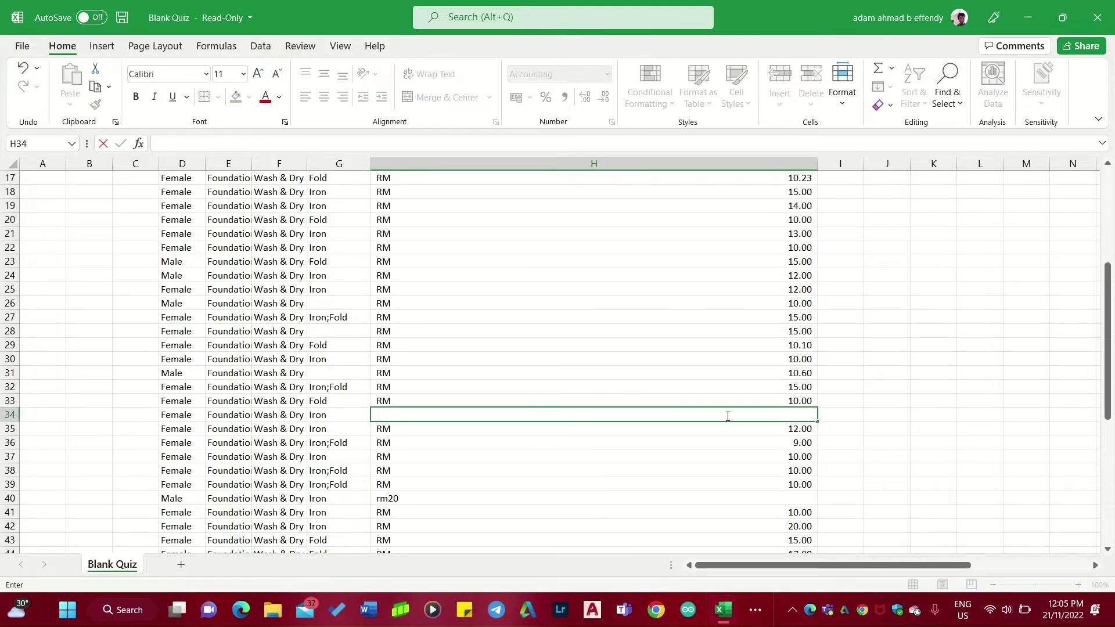
type("3")
scroll(728, 417, "down", 3)
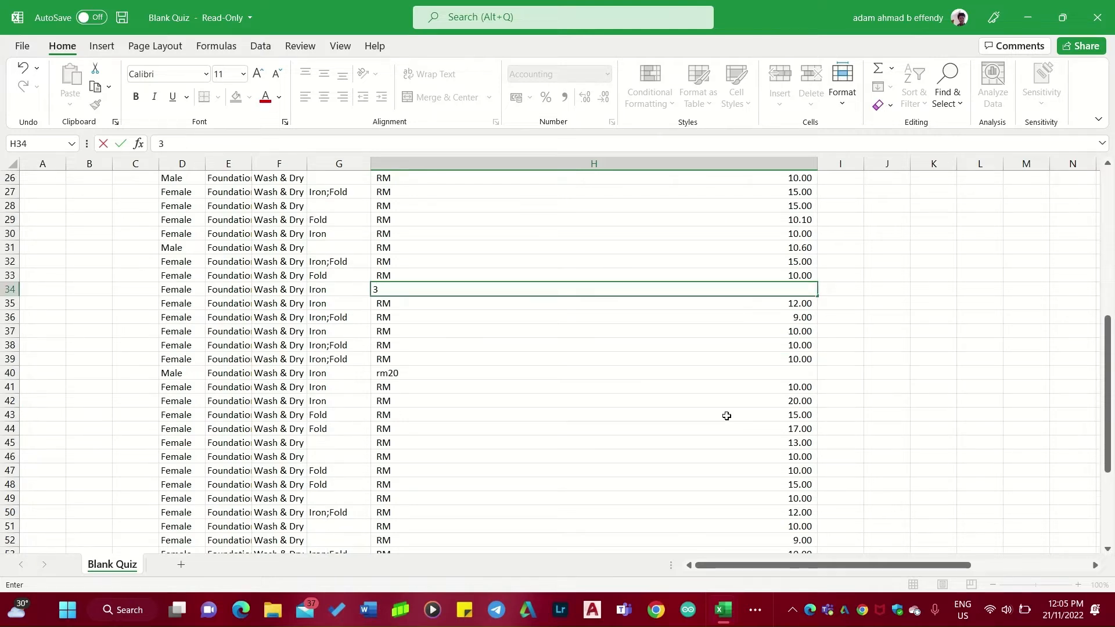
key("Return")
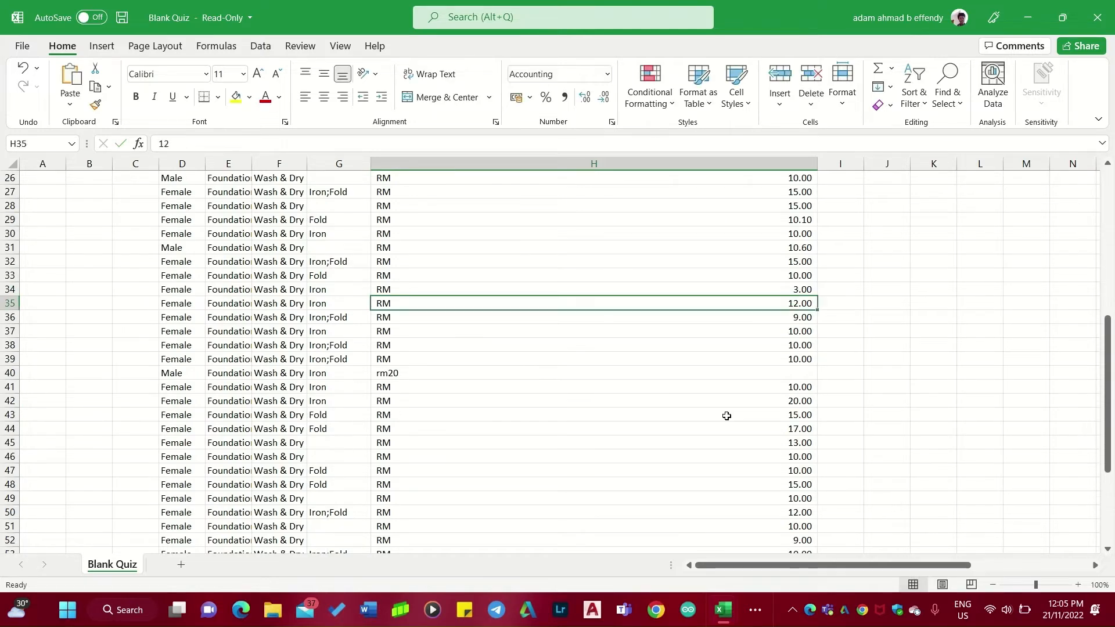
Replace the text prices in H40 and H58 with the numbers 20 and 9.
left_click(722, 374)
key("BackSpace")
type("20")
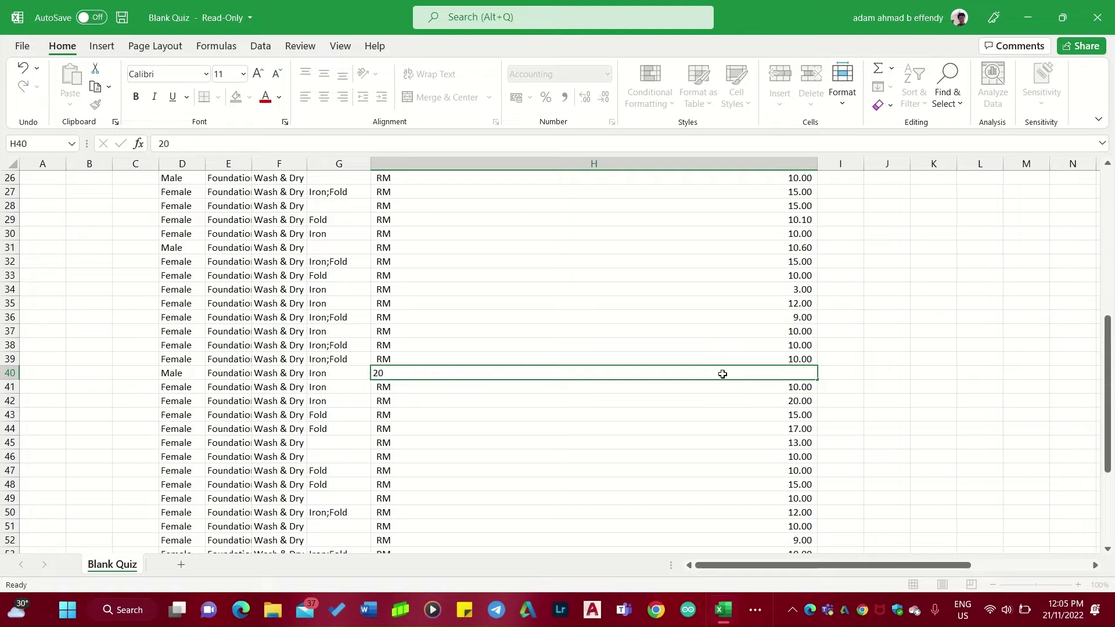
key("Return")
scroll(721, 376, "down", 5)
left_click(571, 397)
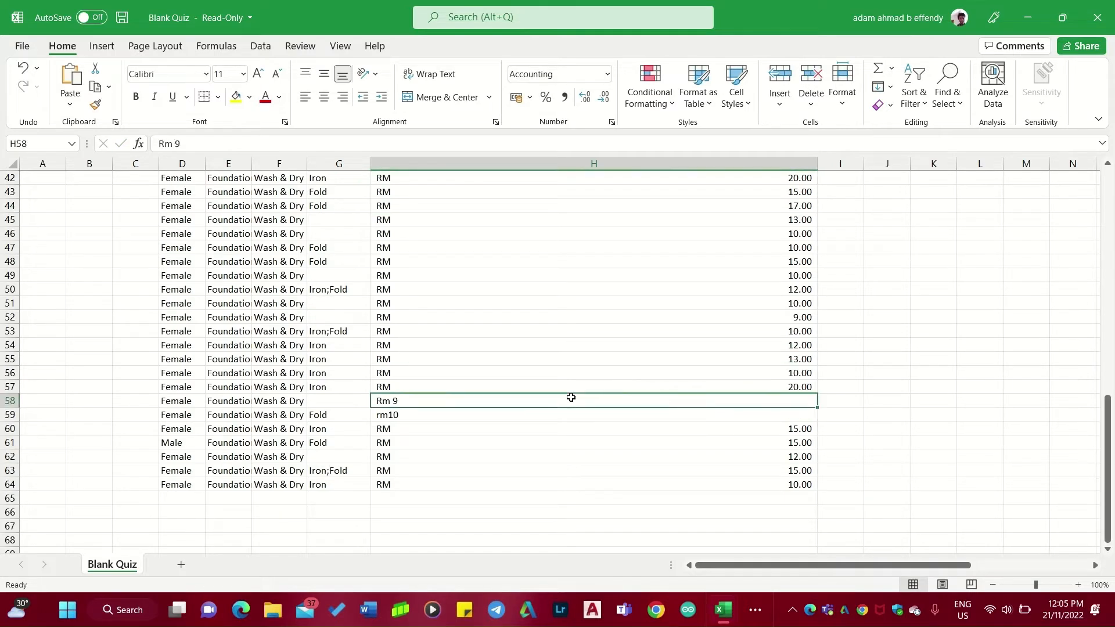
key("BackSpace")
type("9")
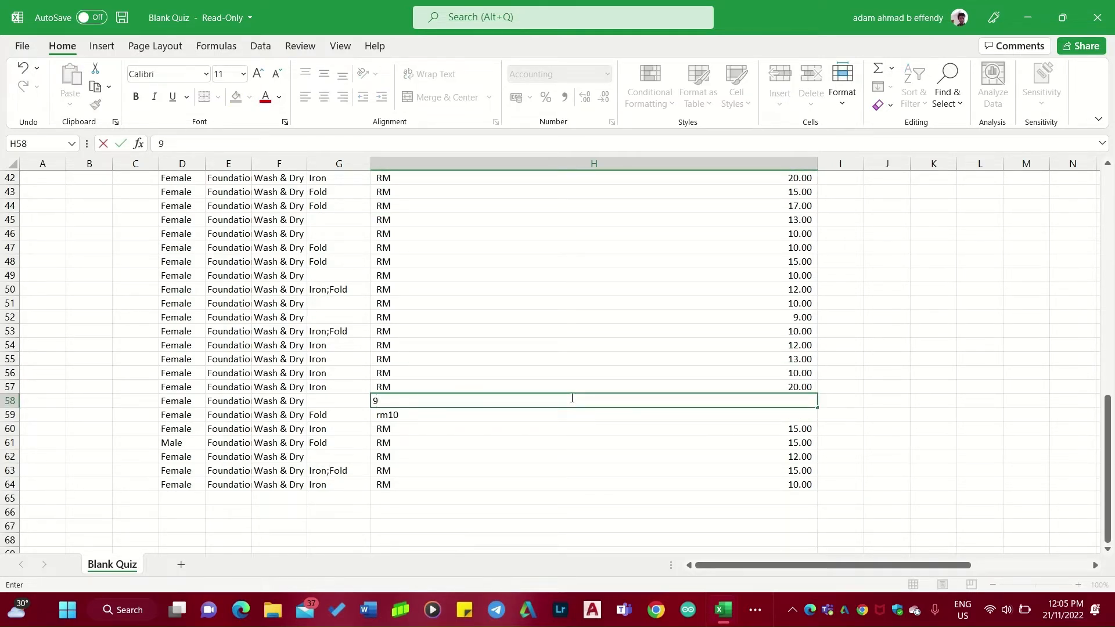
key("Return")
Replace the text price in H59 with the number 10.
key("BackSpace")
type("10")
key("Return")
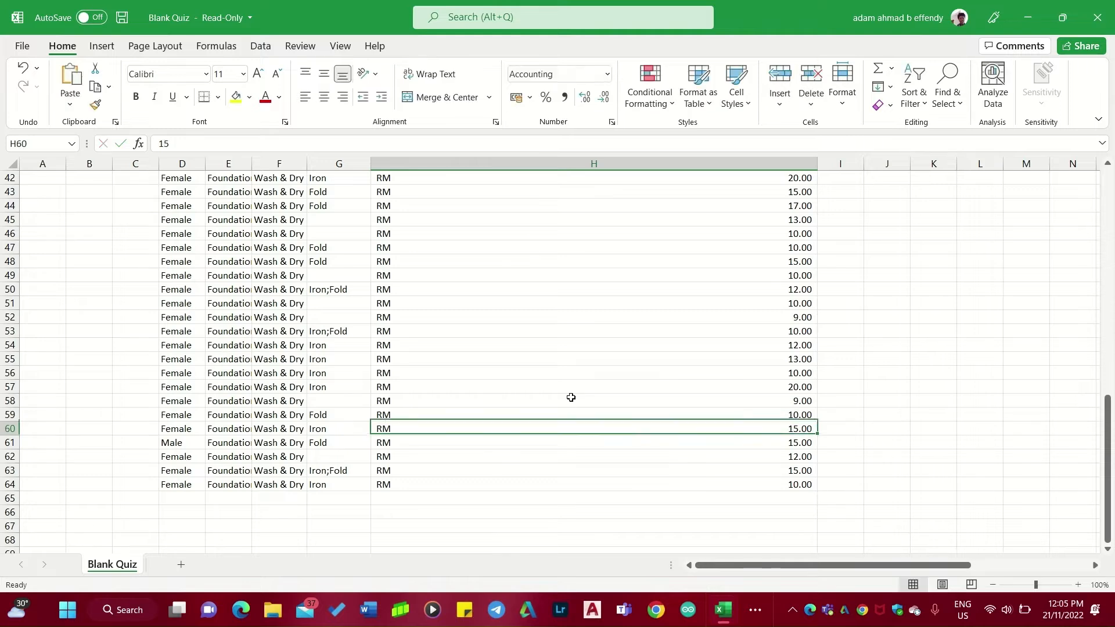
Center-align the contents of column C horizontally.
scroll(570, 397, "up", 14)
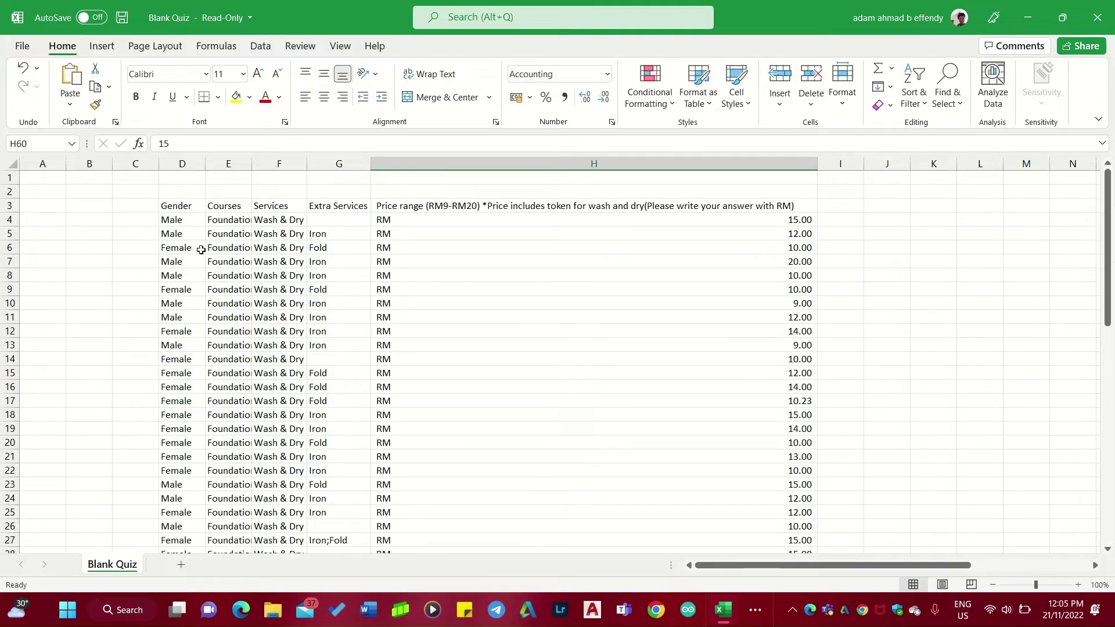
left_click(133, 210)
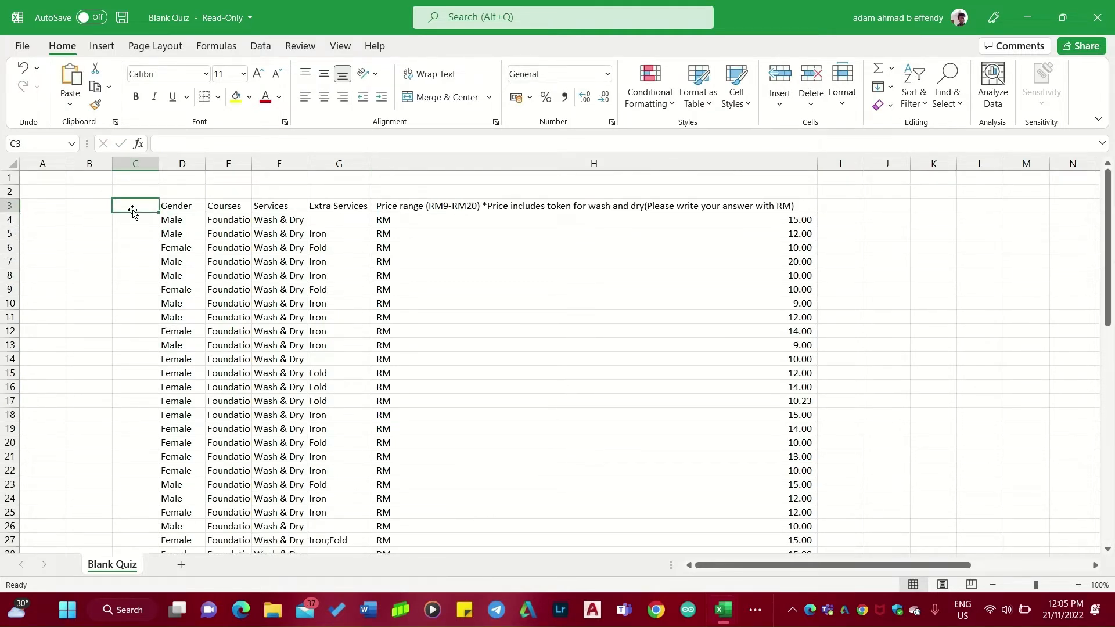
left_click(141, 165)
right_click(142, 166)
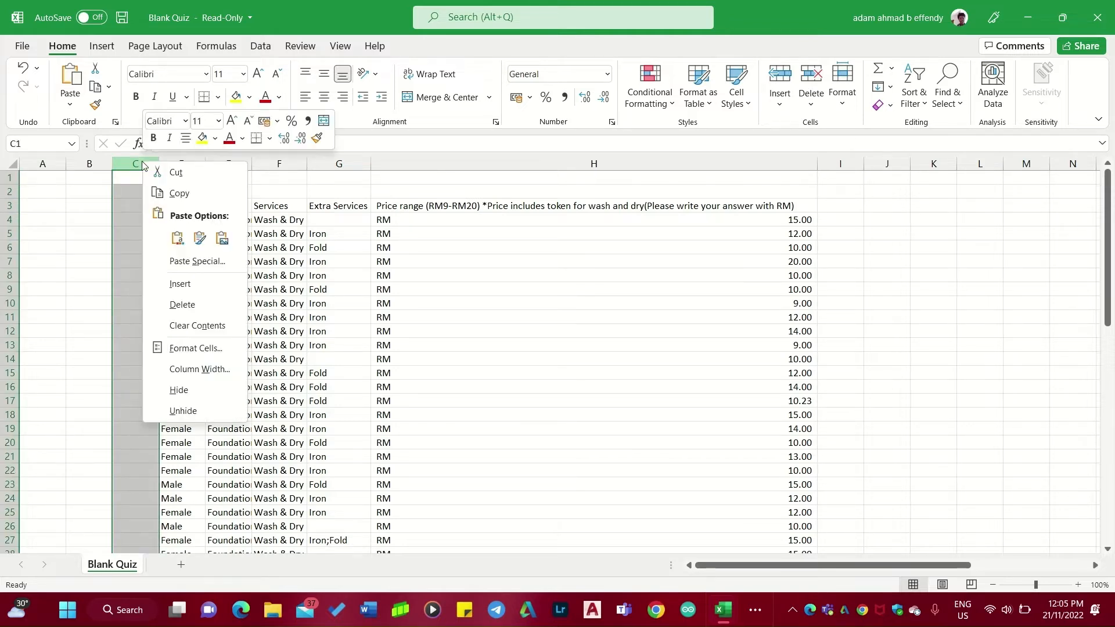
left_click(206, 348)
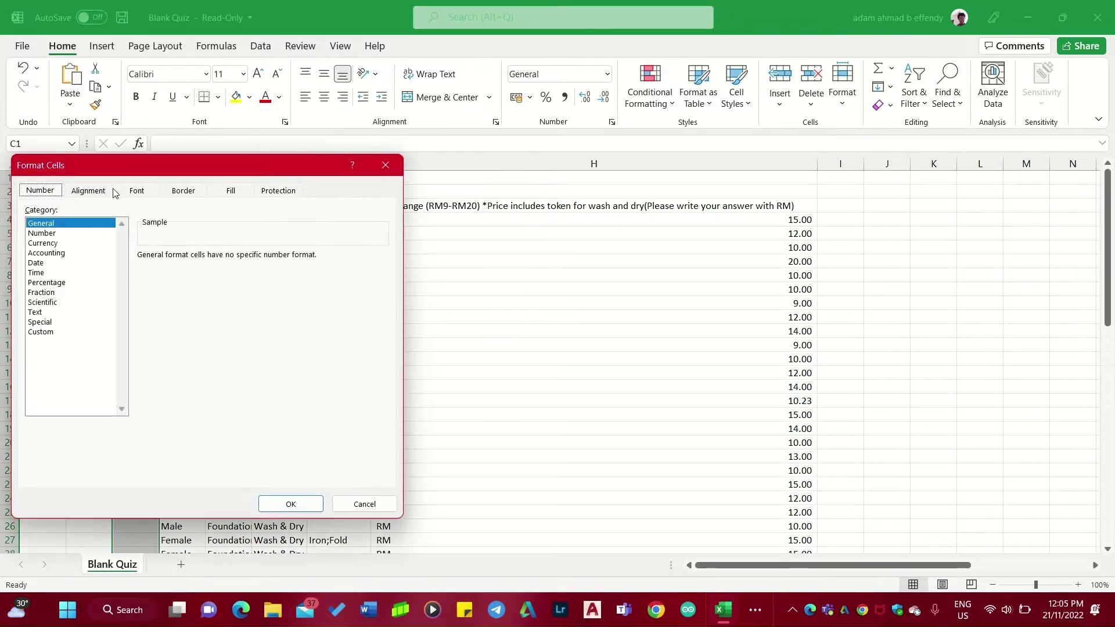
left_click(98, 194)
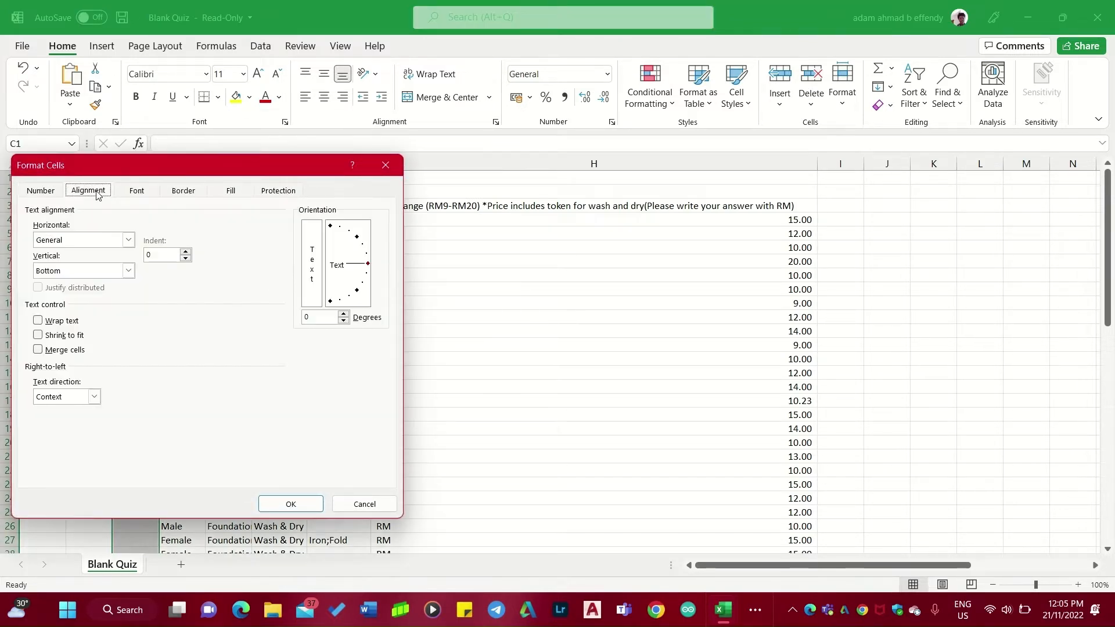
left_click(129, 241)
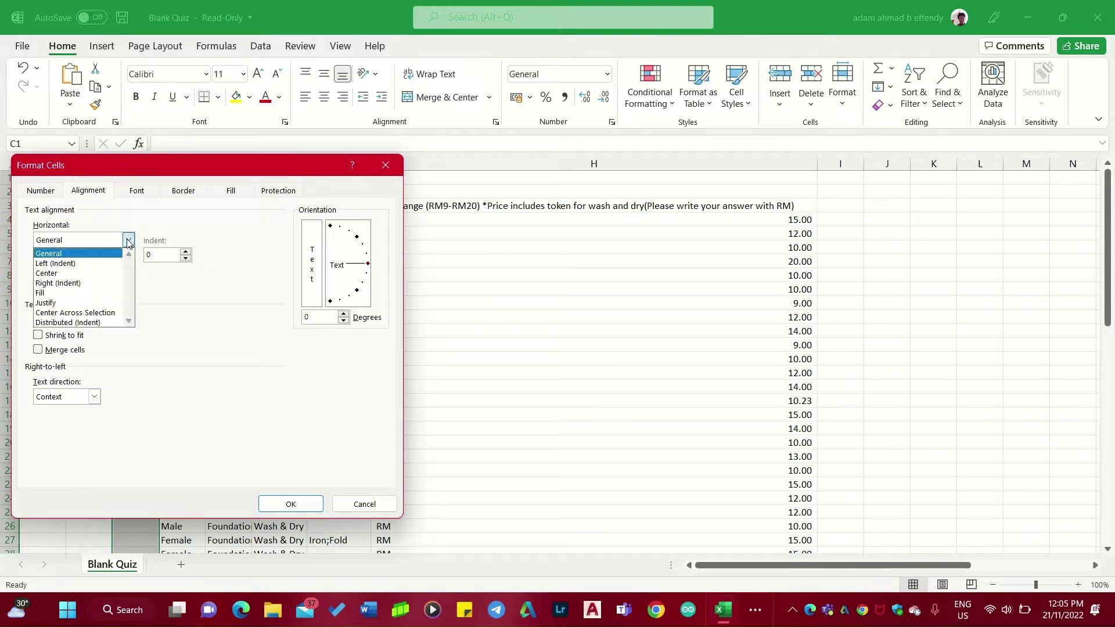
left_click(101, 273)
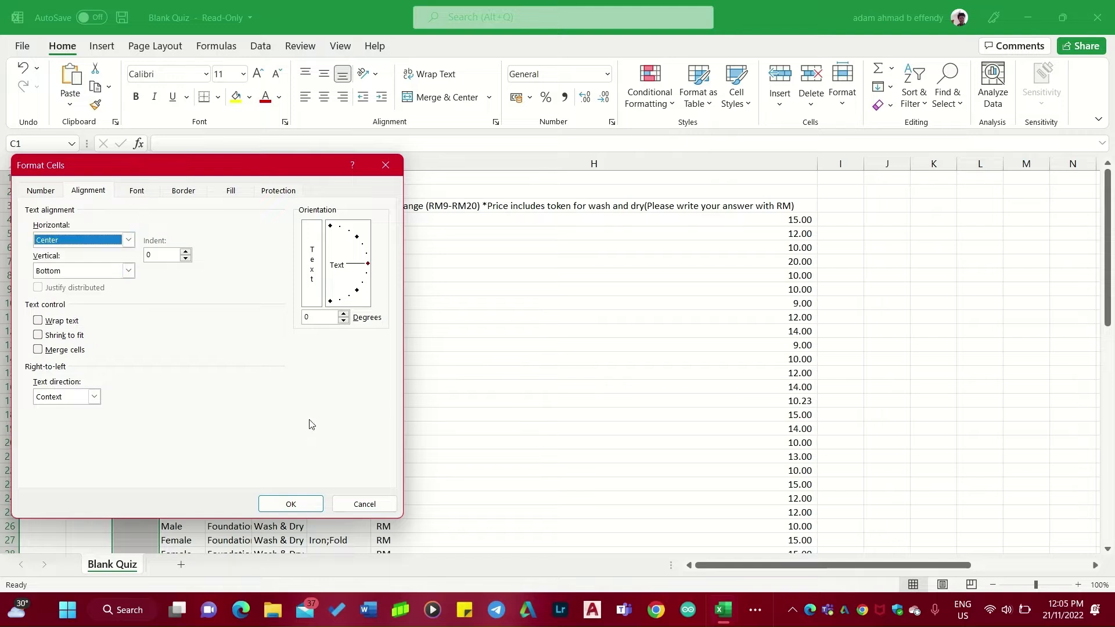
left_click(313, 509)
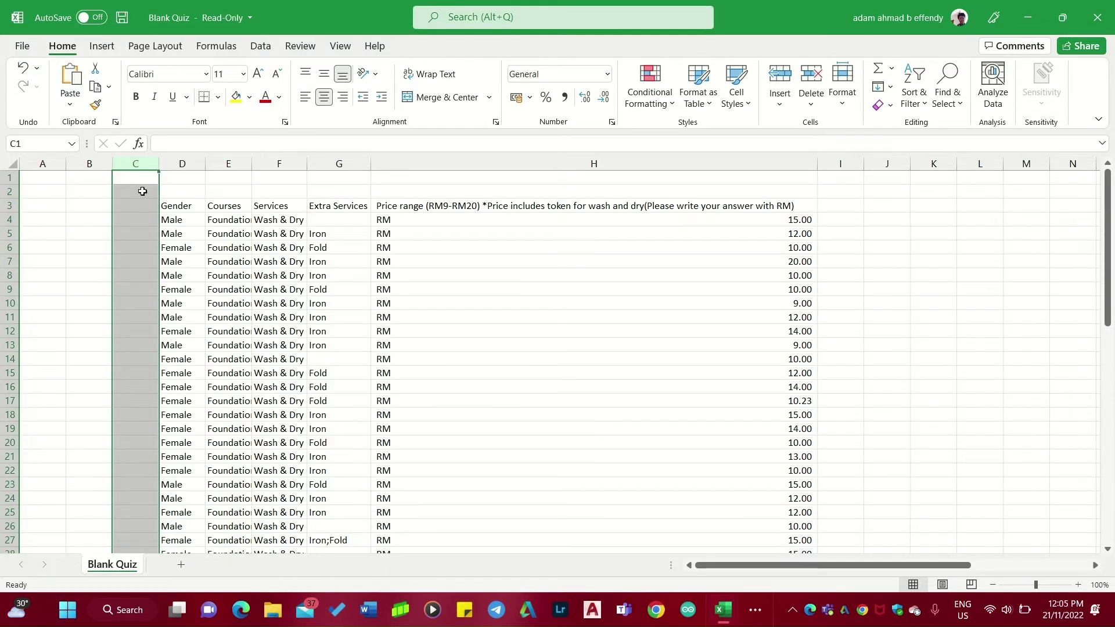
Enter the header Number in cell C3.
left_click(138, 208)
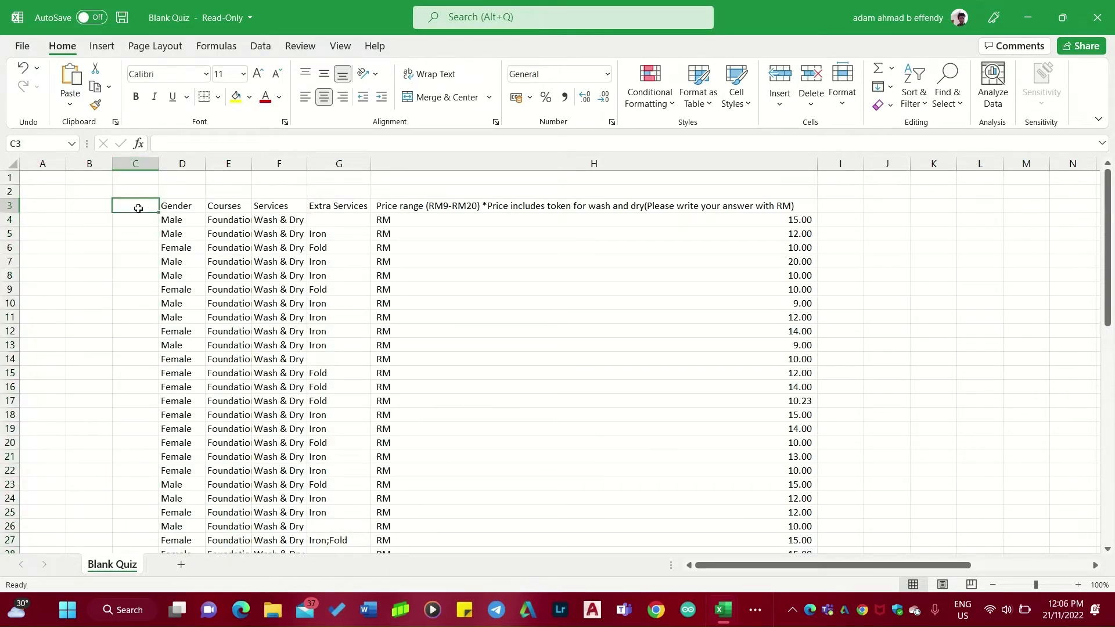
type("NU")
key("BackSpace")
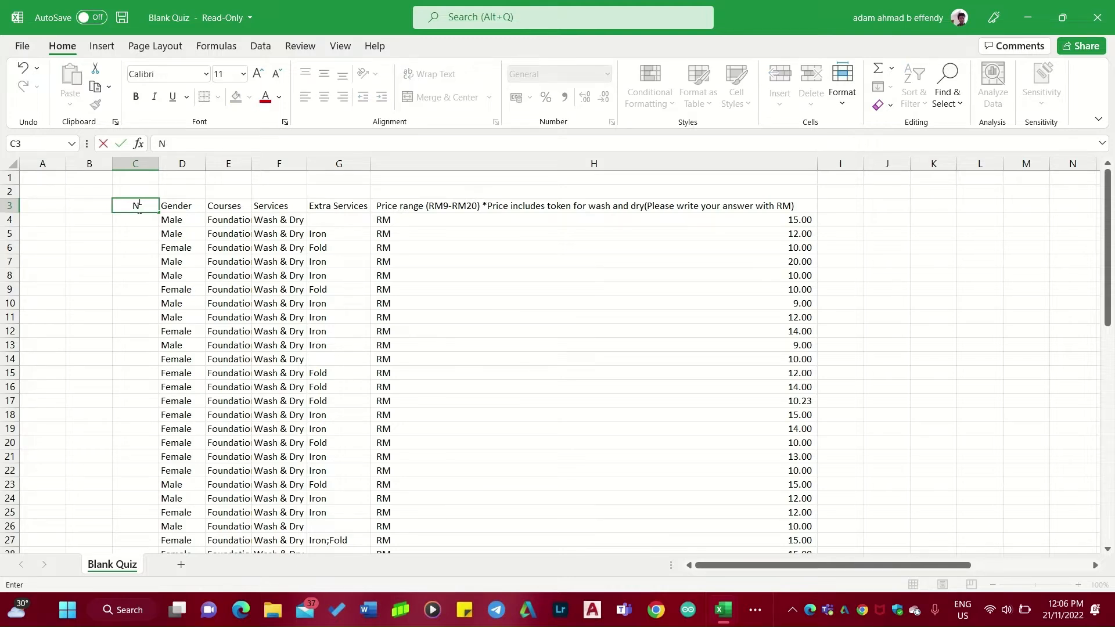
type("umber")
key("Return")
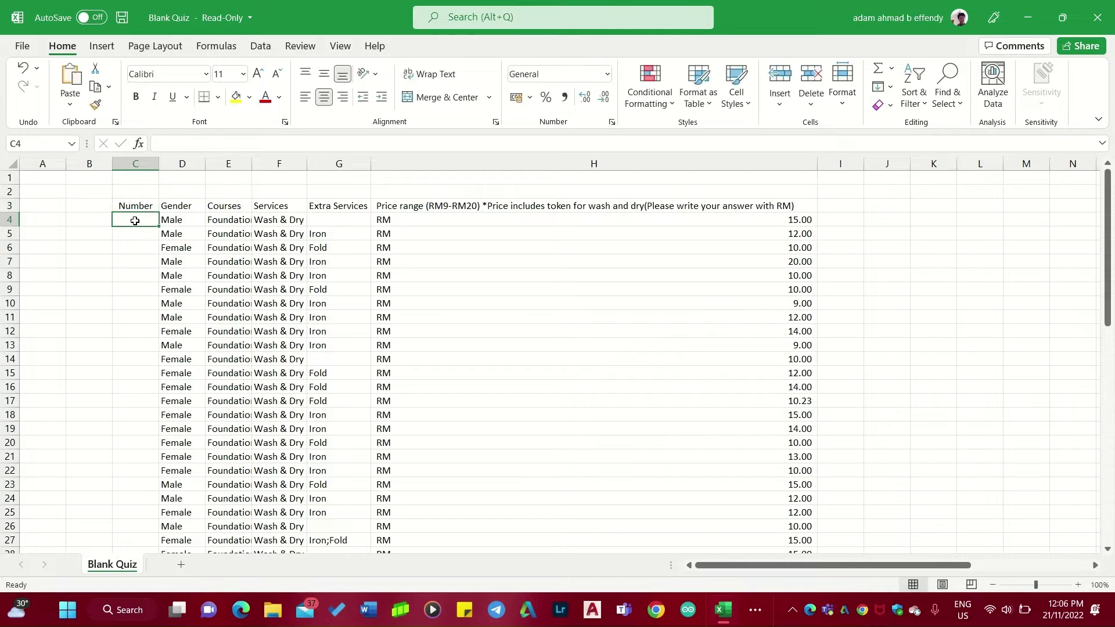
Enter 1 and 2 in C4:C5 and fill the numbering series down to row 64.
type("1")
key("Return")
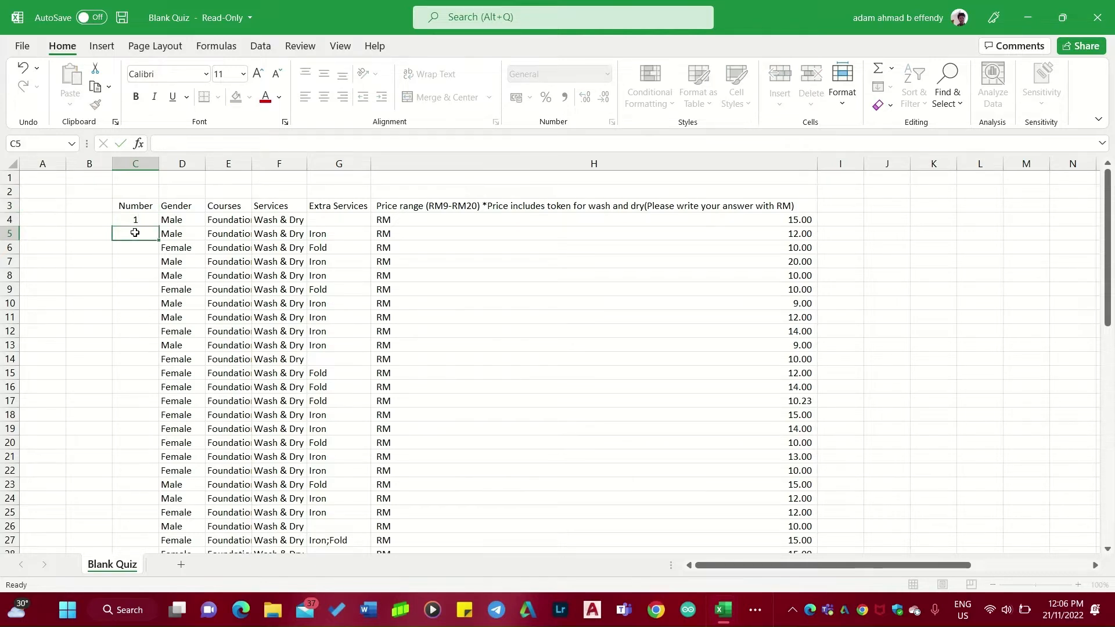
type("2")
left_click(148, 216)
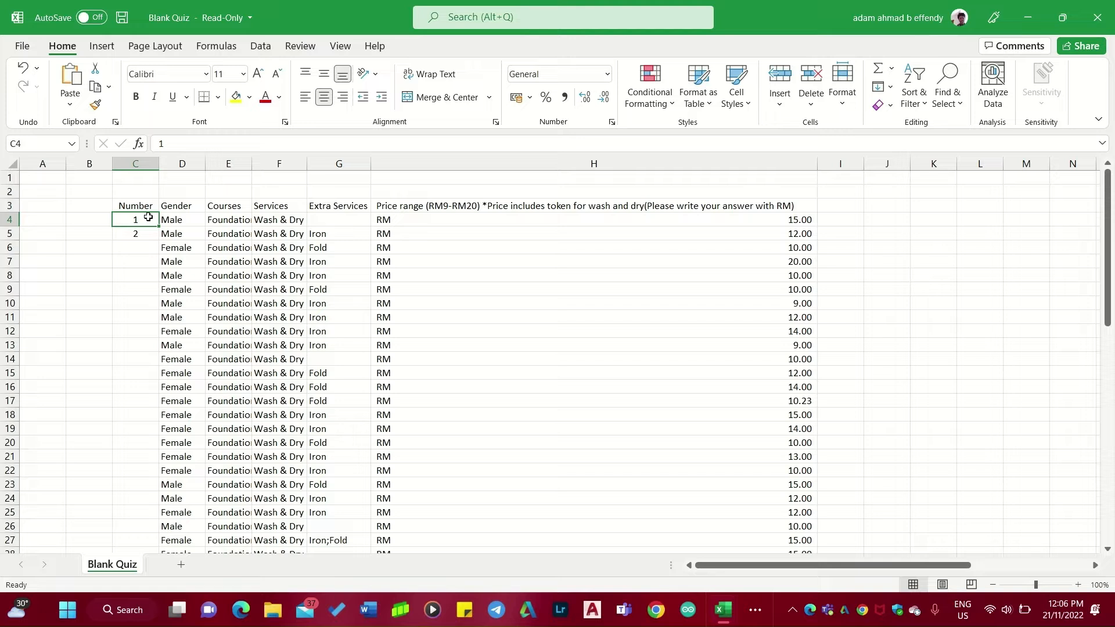
left_click_drag(149, 217, 150, 237)
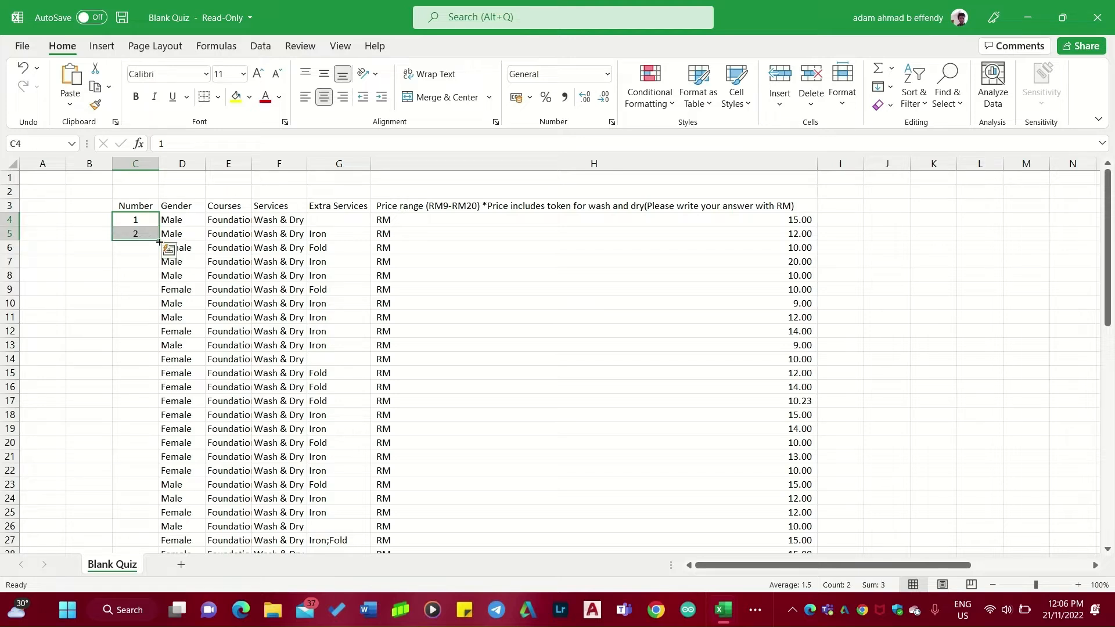
left_click_drag(159, 241, 139, 475)
scroll(538, 369, "up", 14)
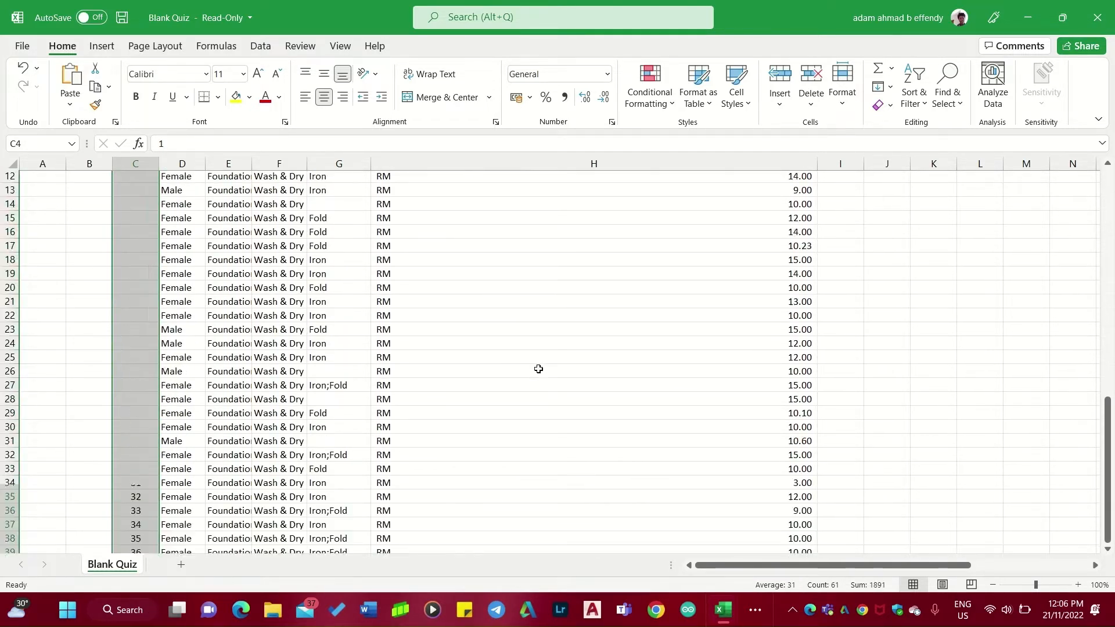
left_click(960, 292)
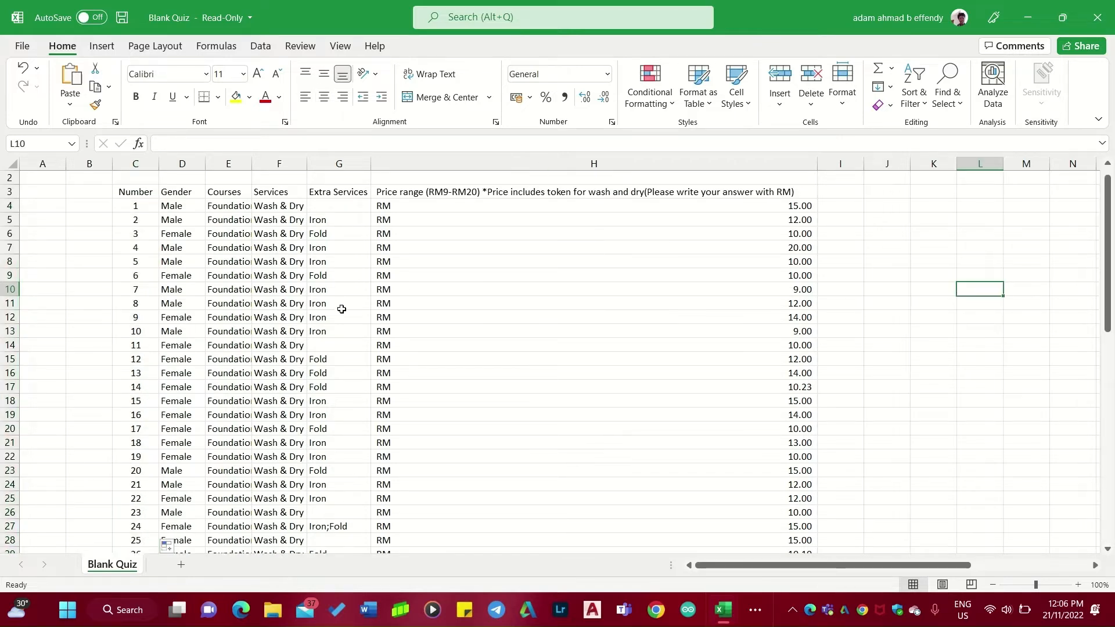
Apply all borders to the table range C3:H64.
scroll(689, 408, "down", 11)
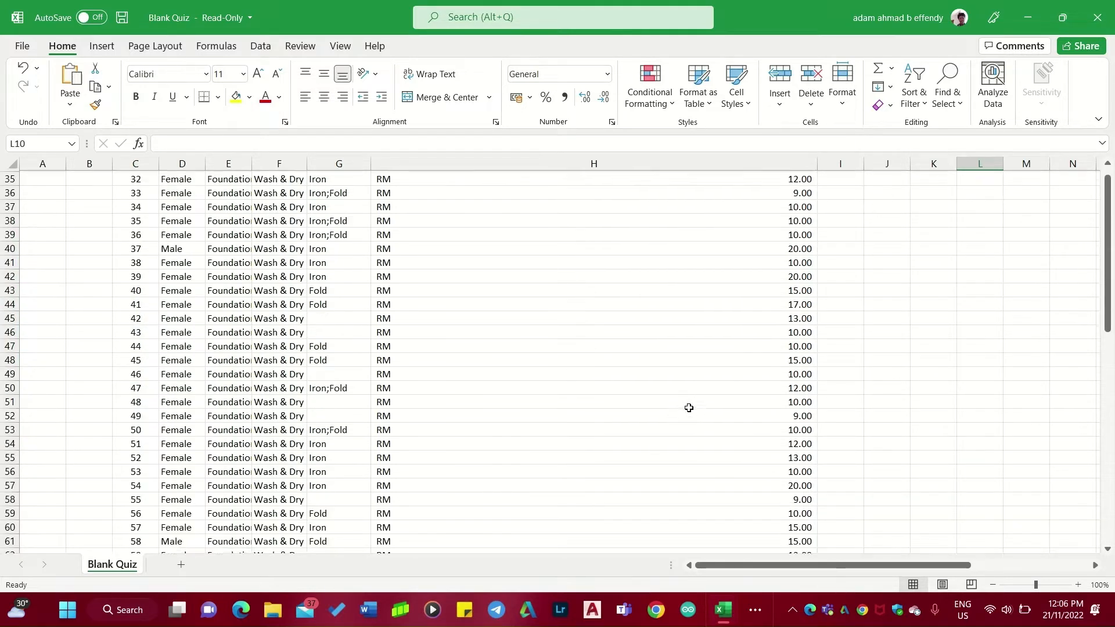
scroll(689, 407, "up", 12)
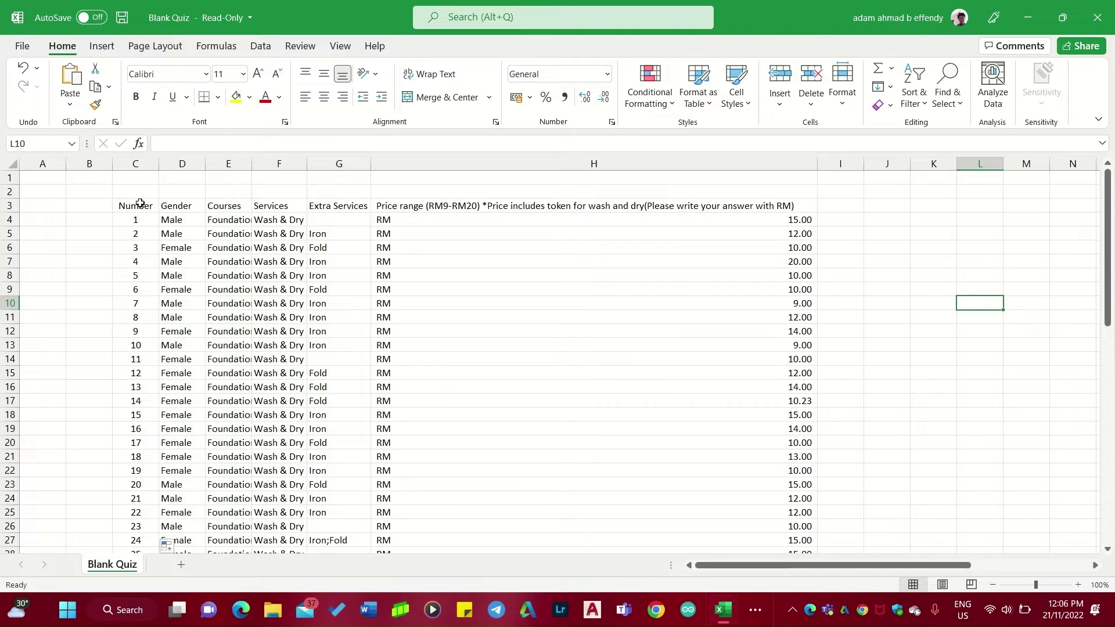
left_click_drag(135, 205, 783, 497)
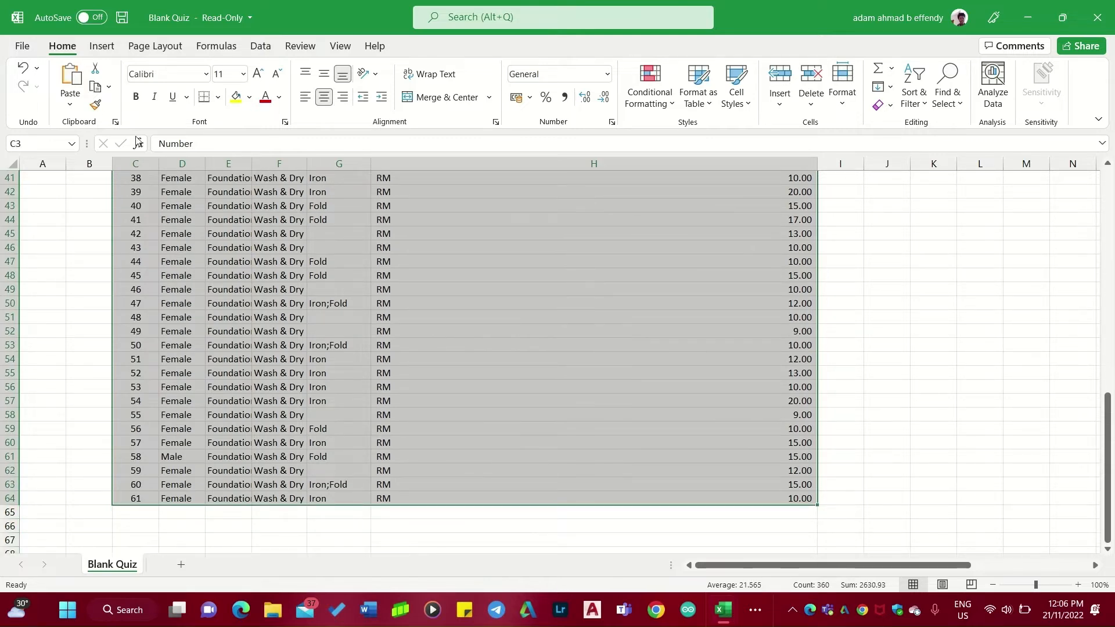
left_click(218, 99)
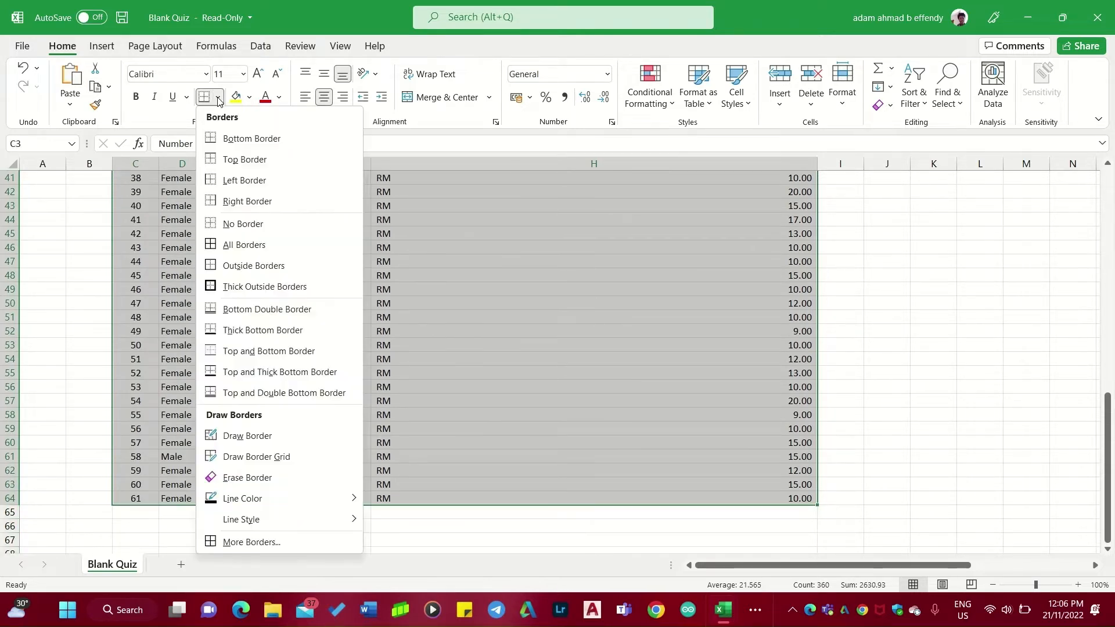
left_click(264, 246)
scroll(985, 331, "up", 13)
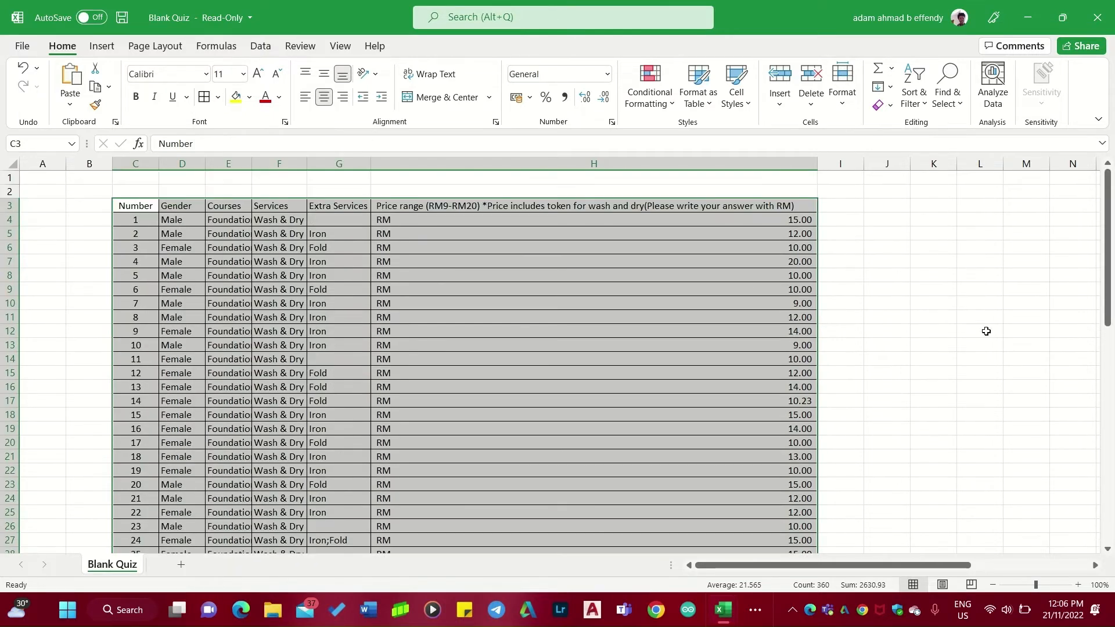
left_click(986, 332)
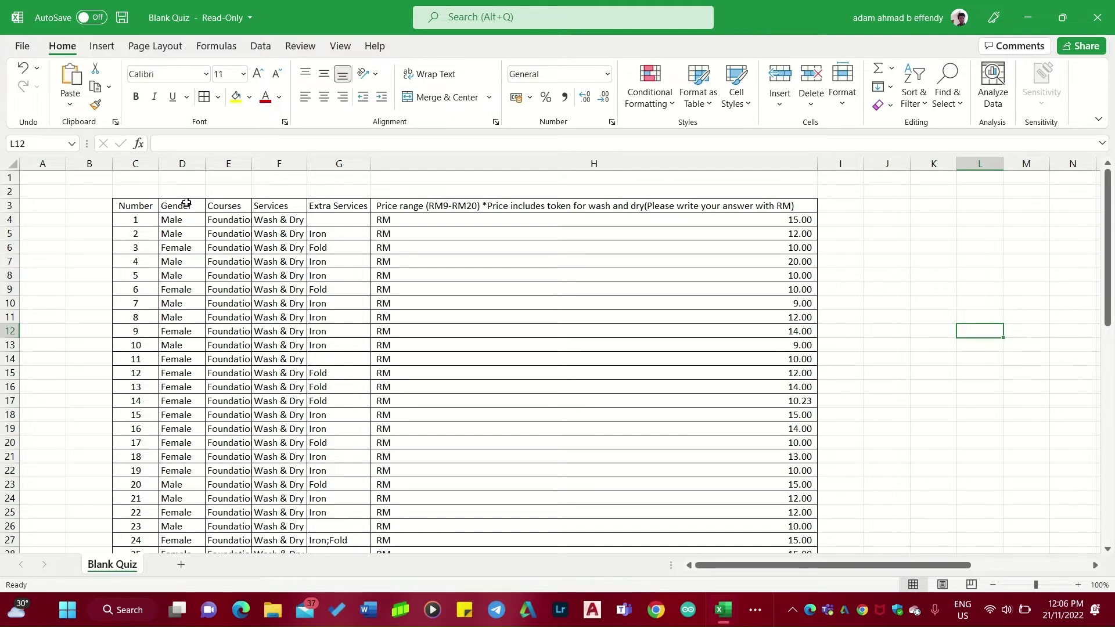
Analyze the Gender column and insert the suggested PivotChart of its distribution on a new sheet.
left_click(186, 202)
left_click(189, 164)
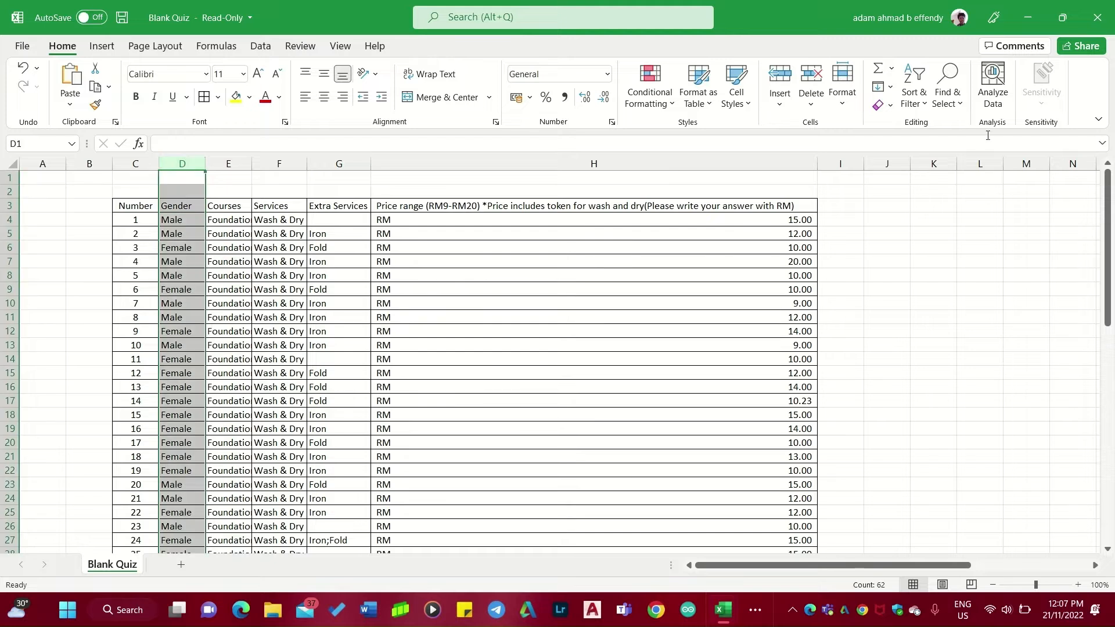
left_click(1003, 104)
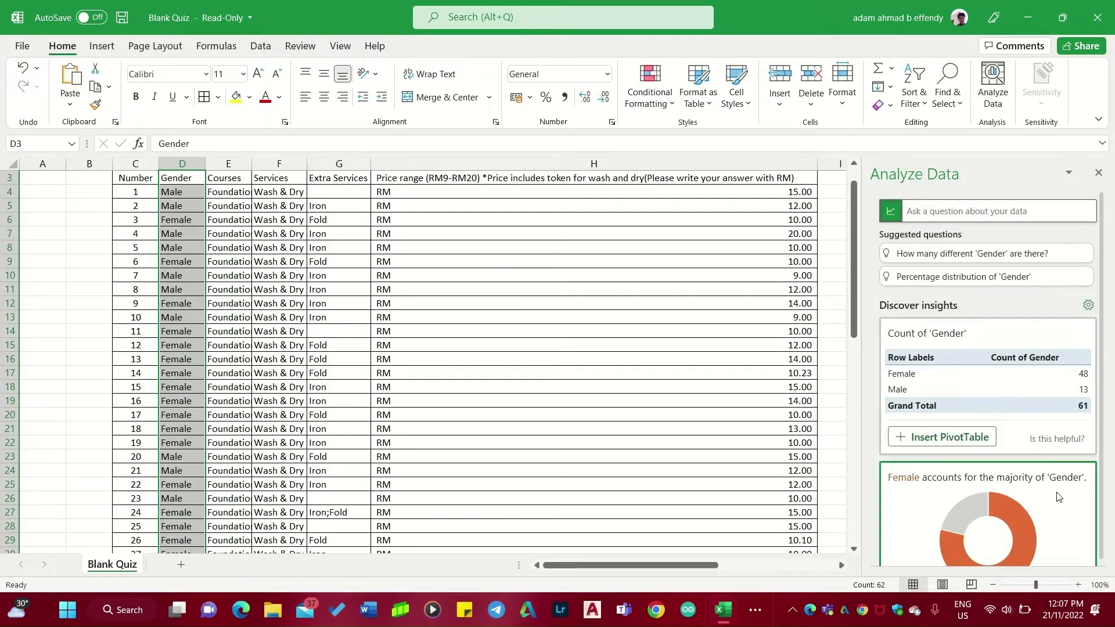
scroll(1052, 440, "down", 1)
scroll(1053, 441, "down", 3)
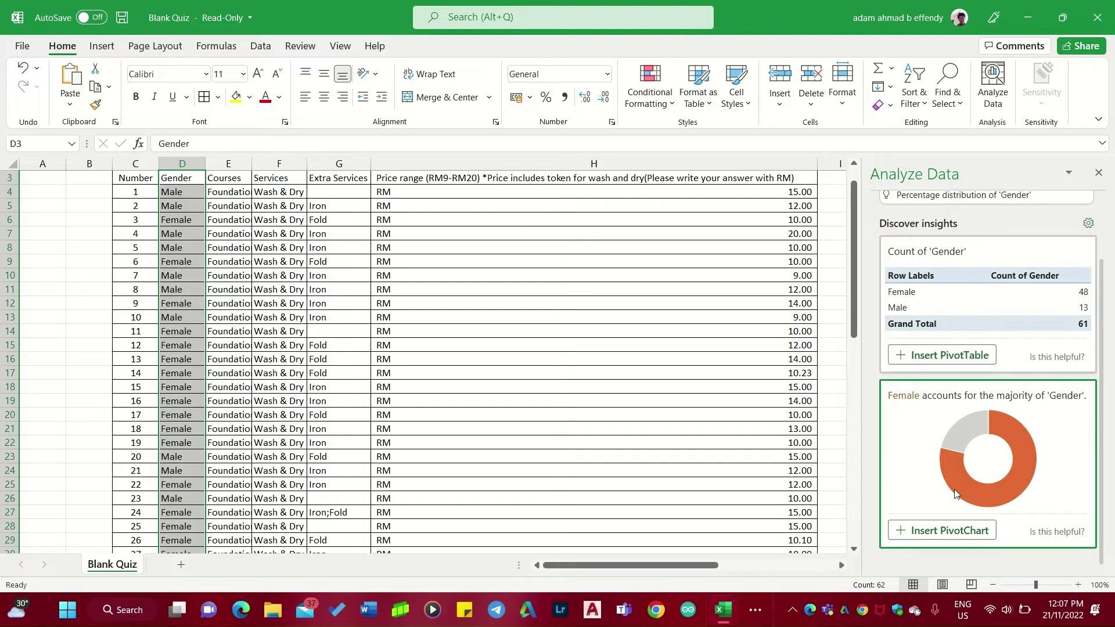
left_click(930, 528)
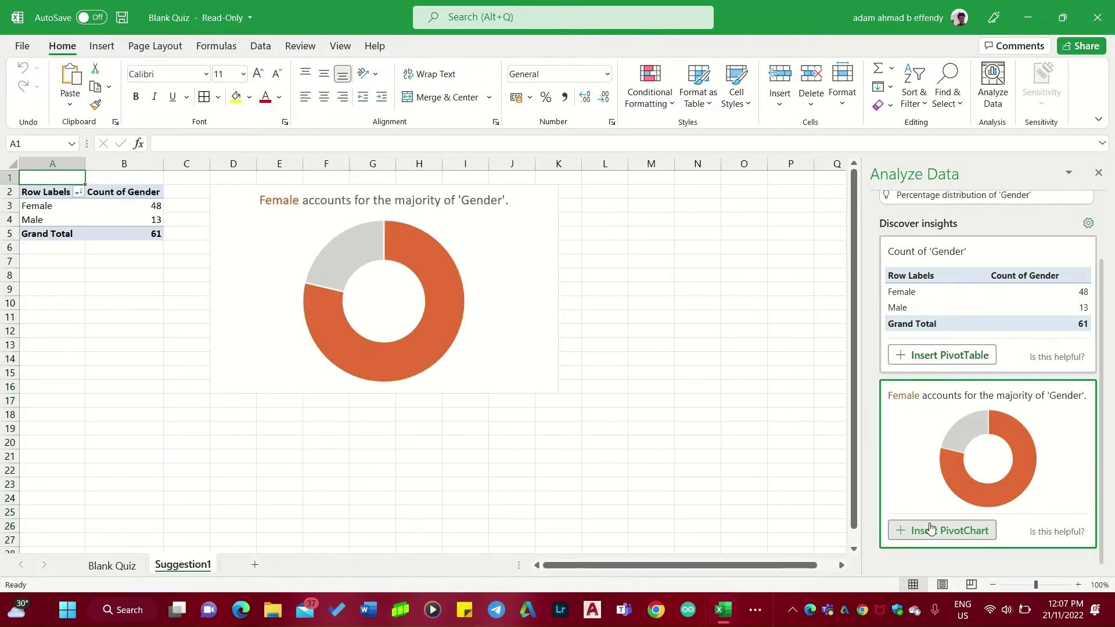
left_click(99, 566)
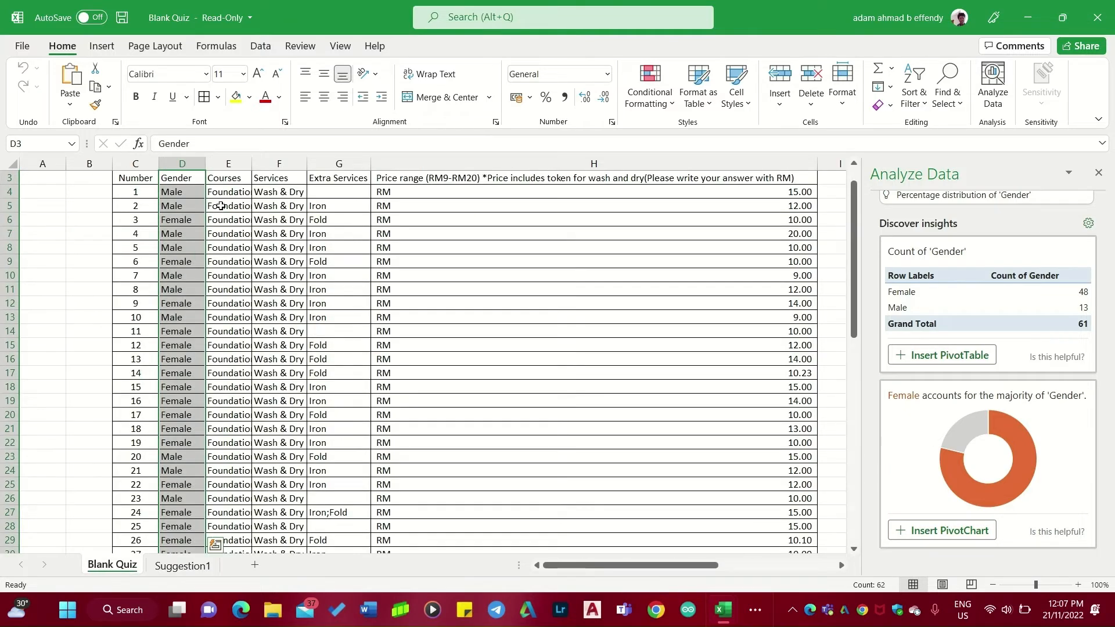
Analyze the Courses column and insert the suggested PivotChart of course counts on a new sheet.
mouse_move(227, 170)
left_mouse_down()
mouse_move(277, 165)
mouse_move(234, 161)
left_mouse_up()
left_click(992, 87)
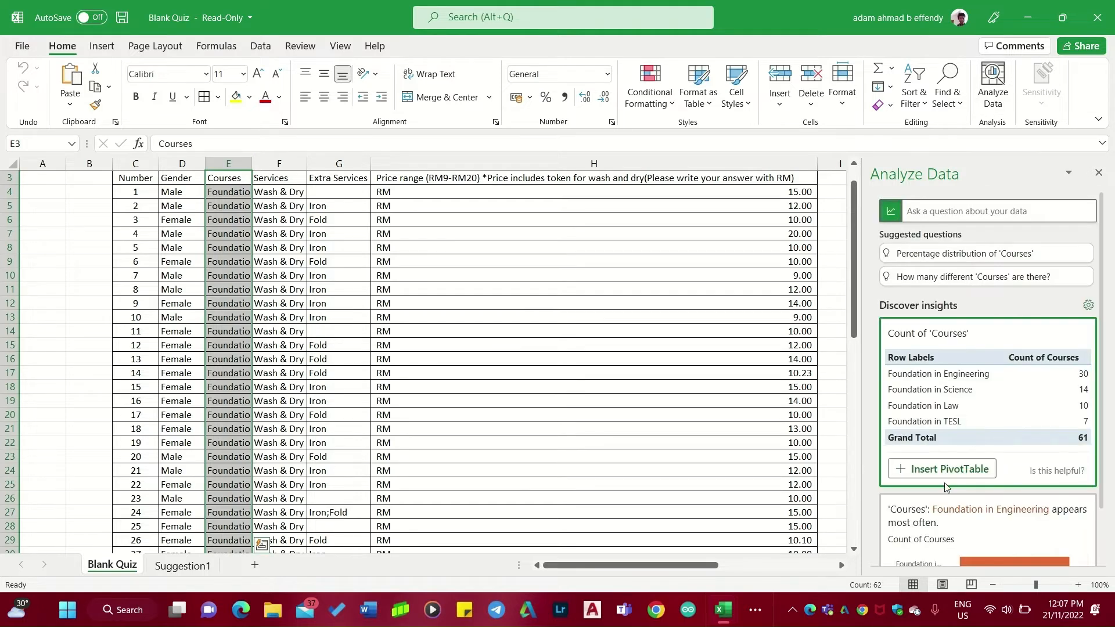
scroll(929, 511, "down", 3)
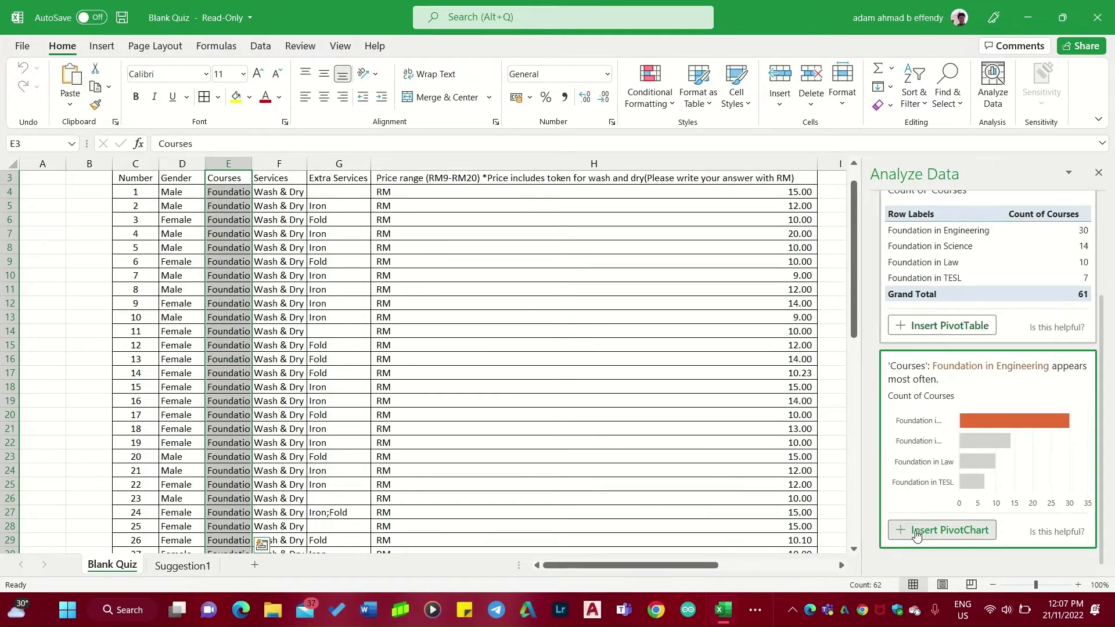
left_click(916, 530)
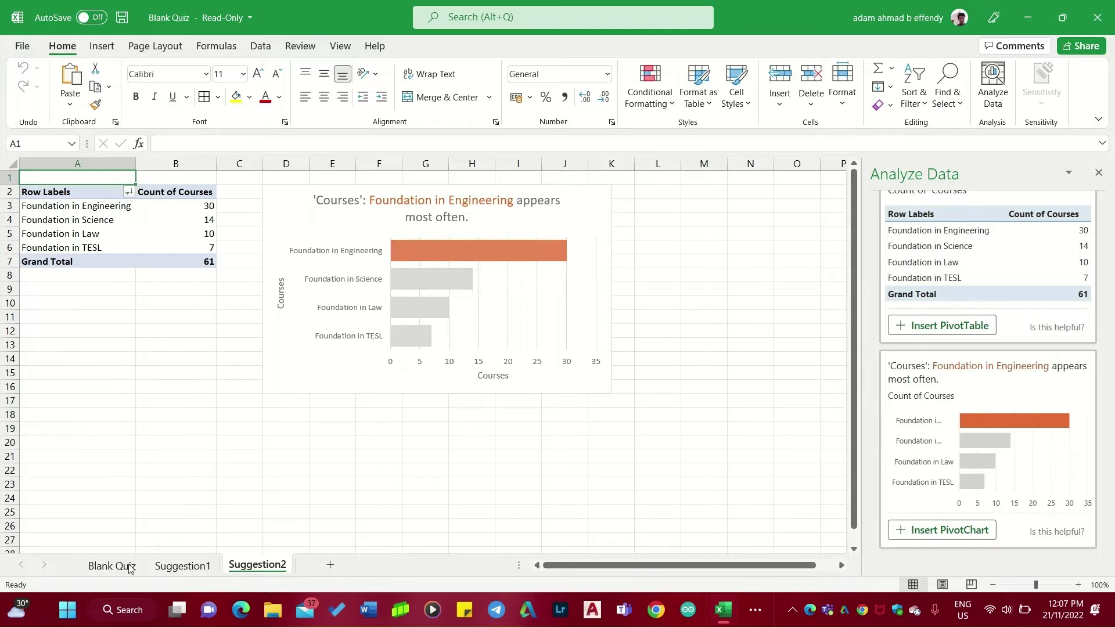
left_click(130, 566)
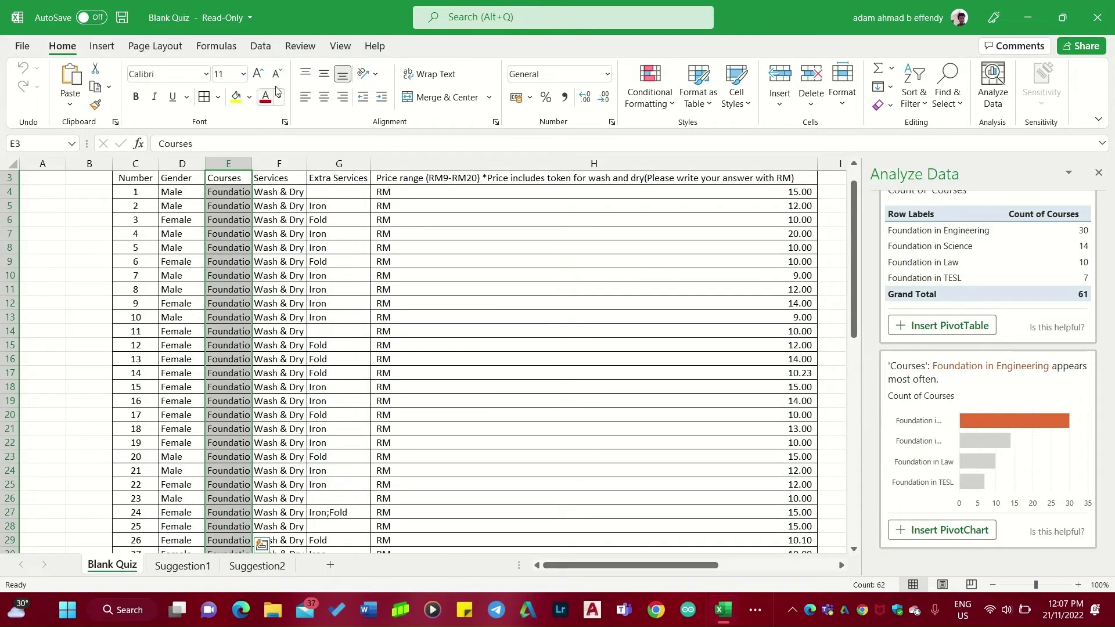
Autofit the width of the Courses column to show the full course names.
double_click(254, 162)
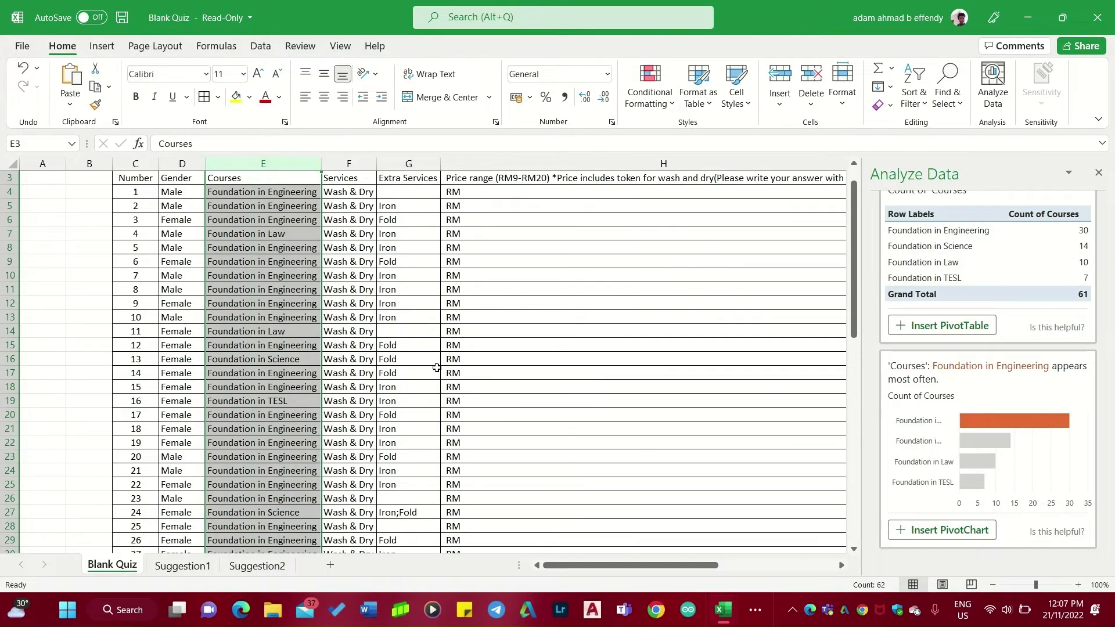
left_click(284, 564)
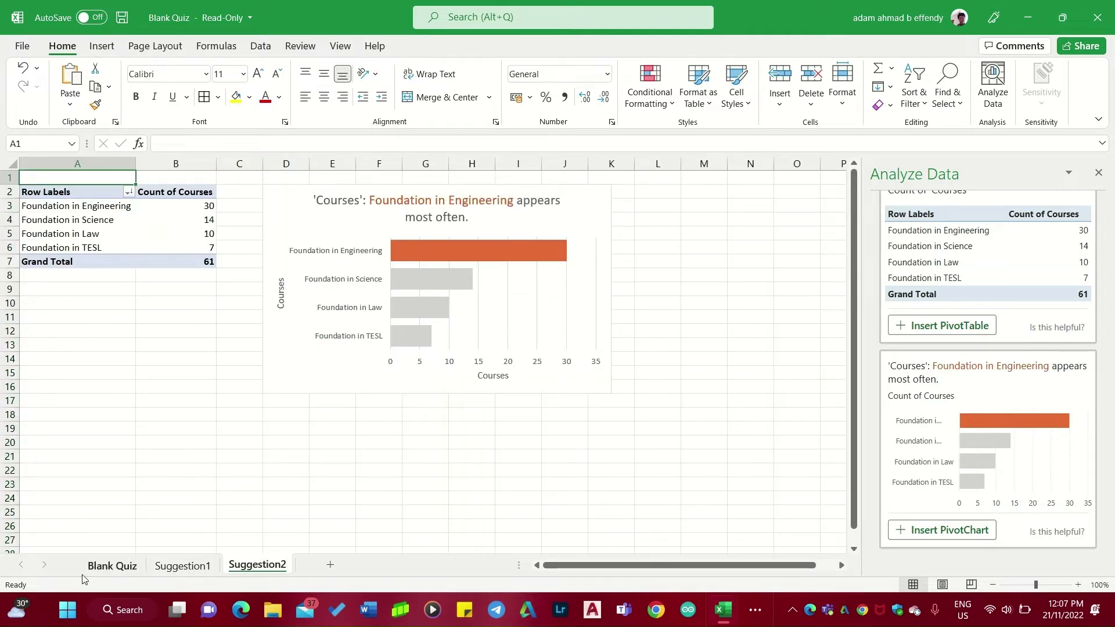
left_click(111, 565)
Analyze the Services and Extra Services columns and insert the suggested PivotChart of Extra Services counts on a new sheet.
left_click_drag(351, 164, 409, 163)
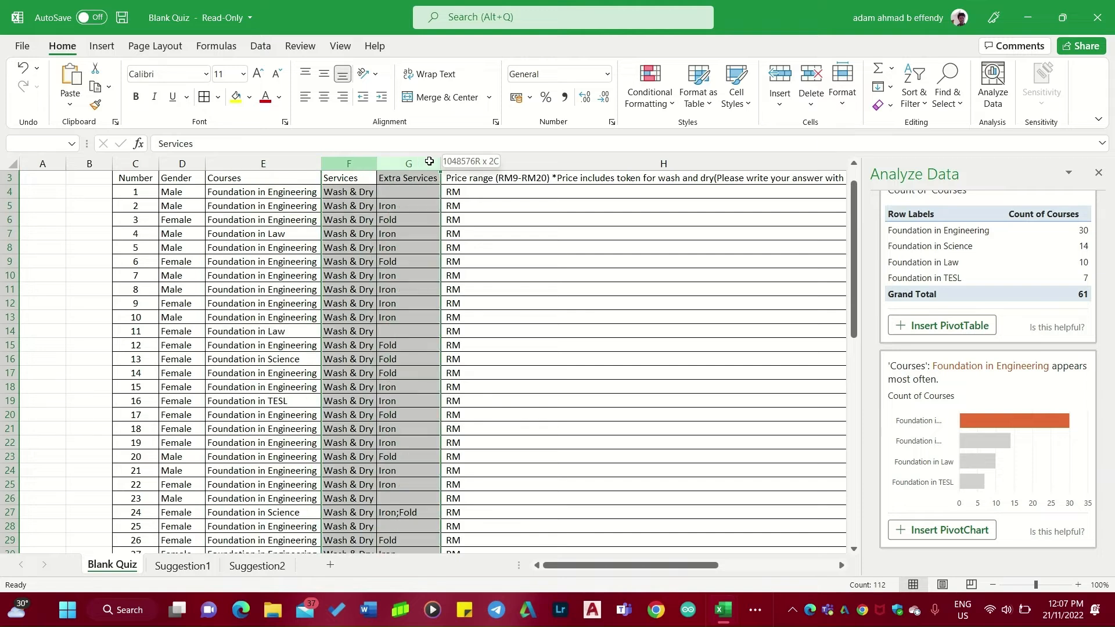
left_click(989, 78)
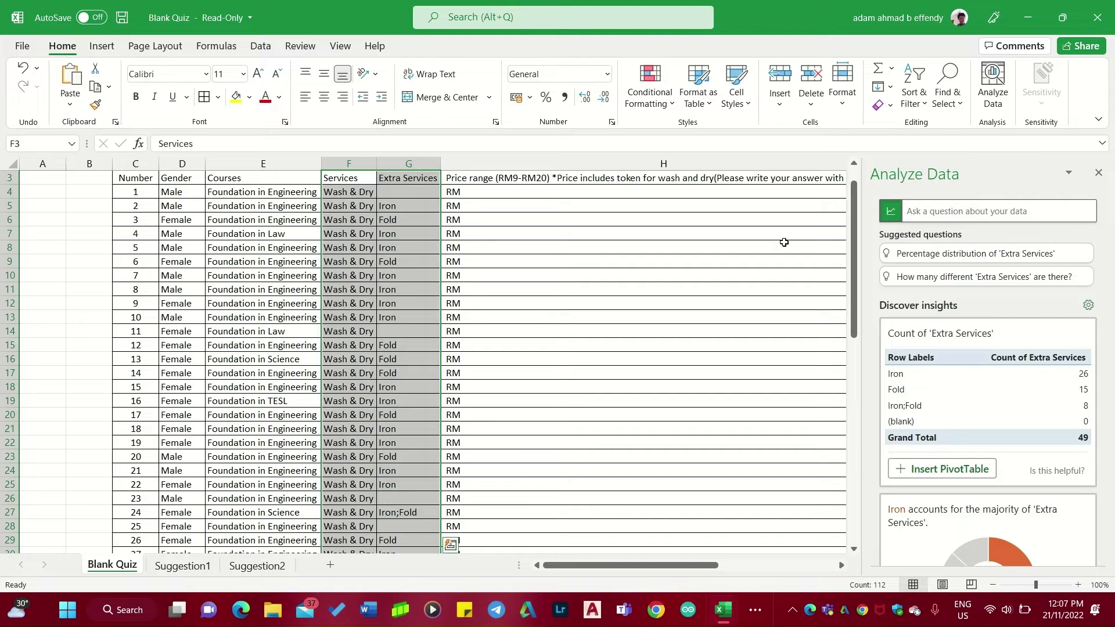
scroll(835, 273, "down", 14)
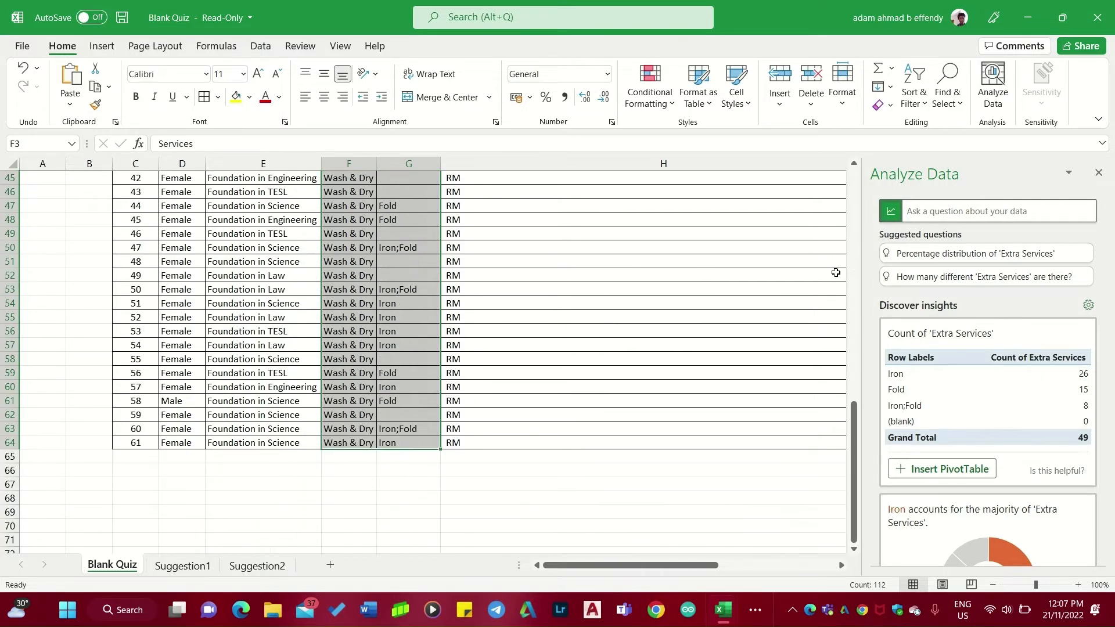
scroll(1066, 473, "down", 3)
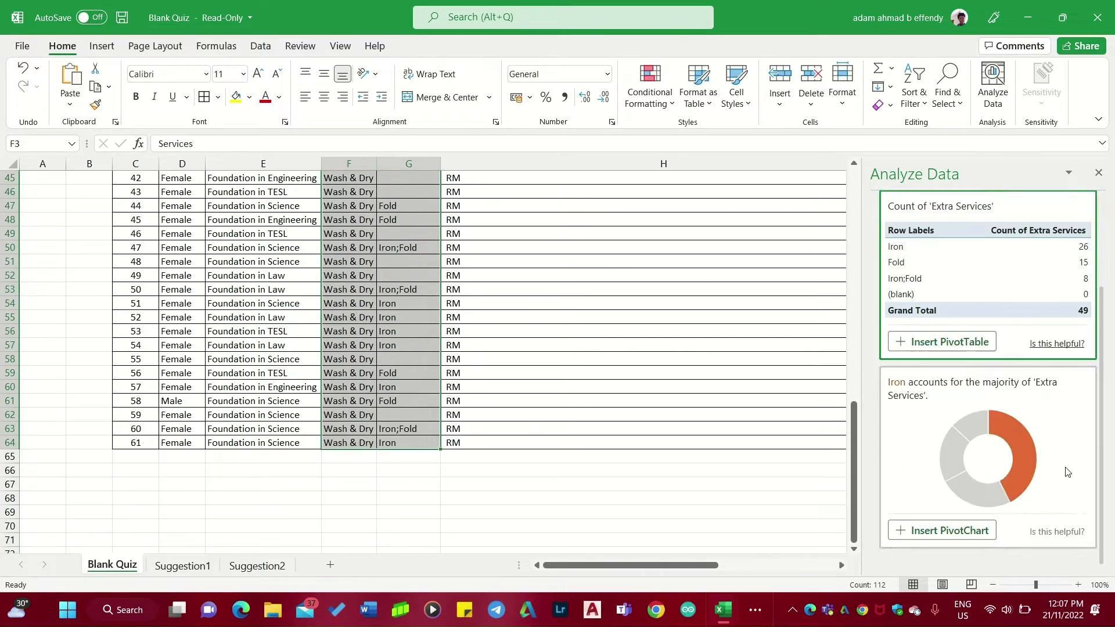
left_click(942, 531)
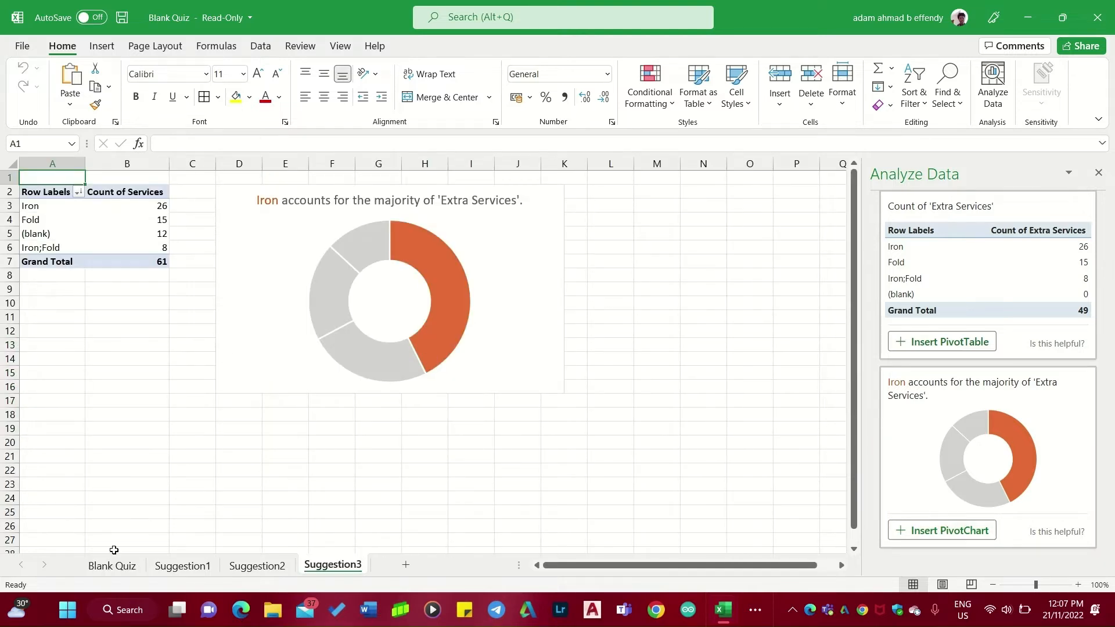
Analyze the Price range column and insert the suggested frequency histogram chart of prices.
left_click(99, 570)
scroll(569, 302, "up", 20)
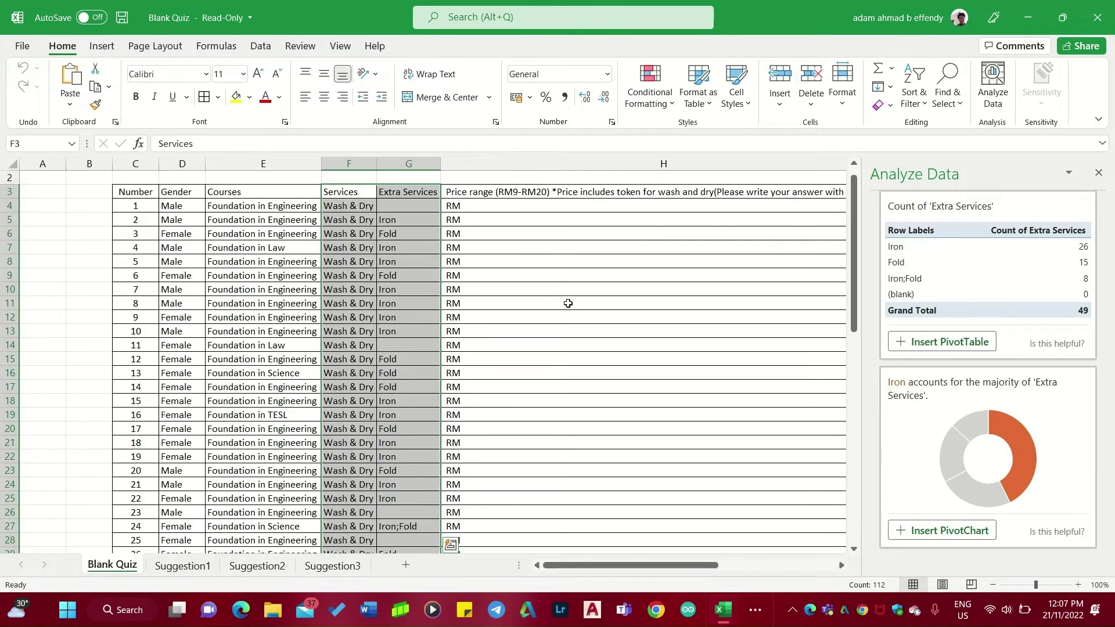
left_click(571, 193)
right_click(571, 193)
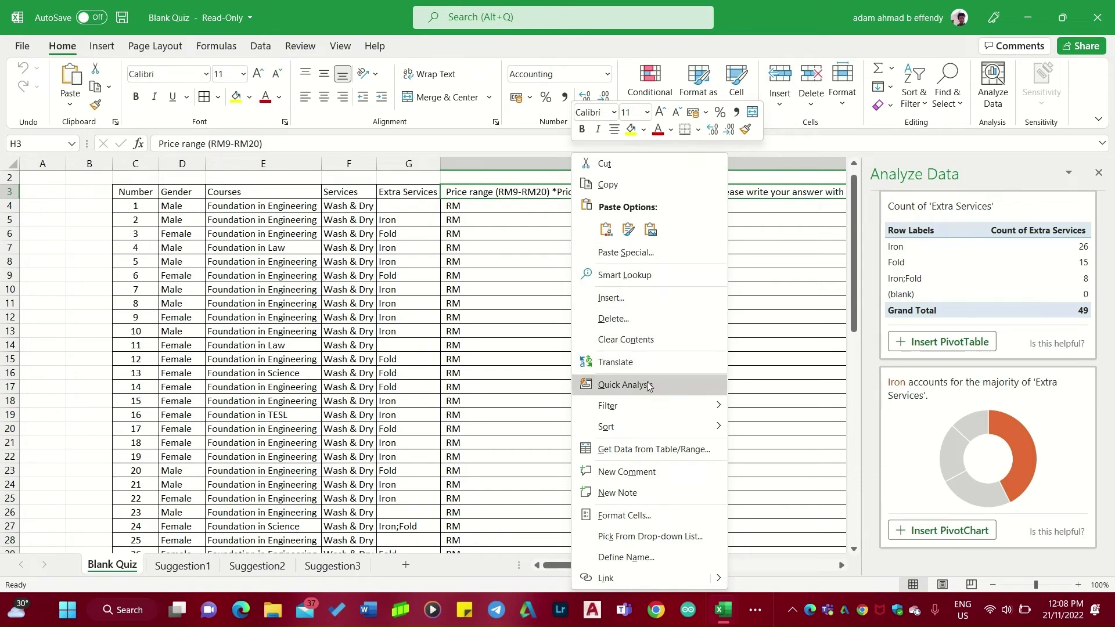
left_click(828, 189)
left_click(817, 164)
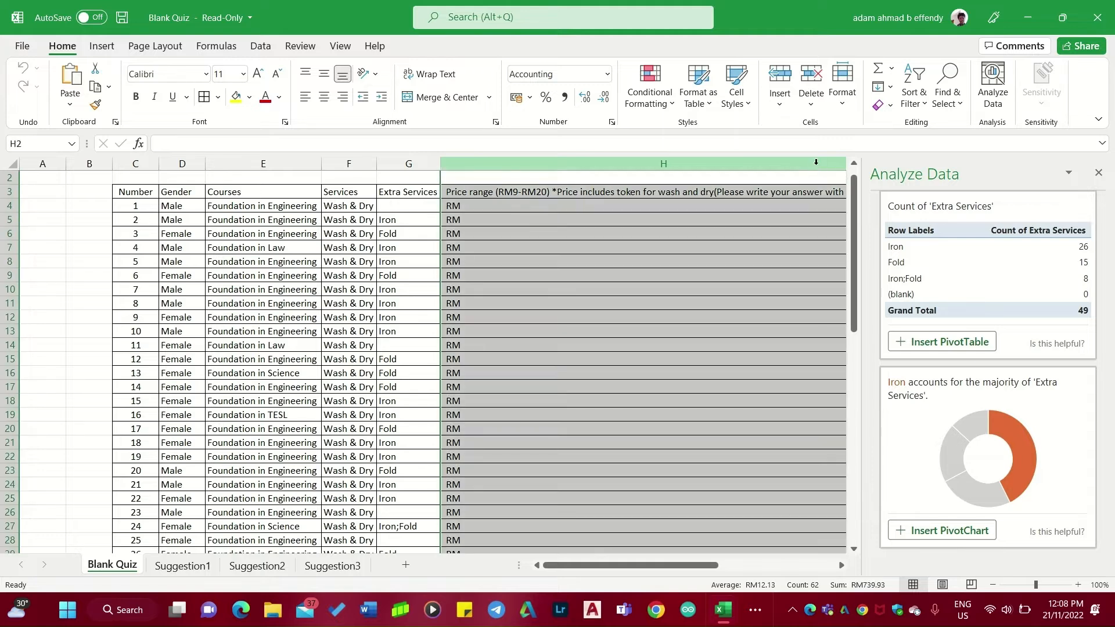
left_click(992, 92)
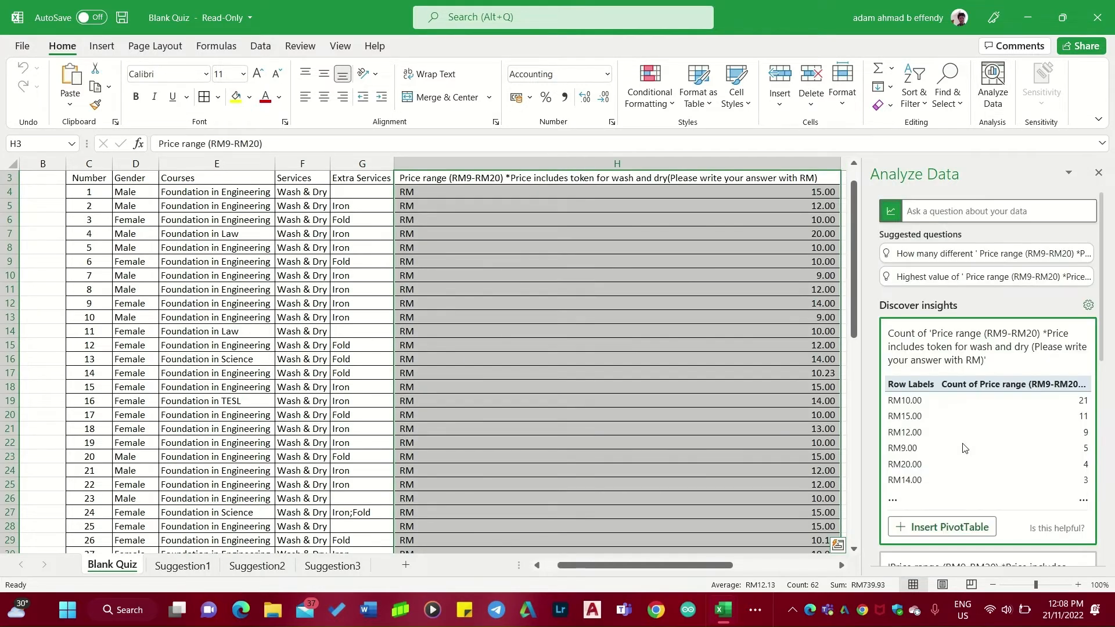
scroll(963, 447, "down", 5)
left_click(939, 329)
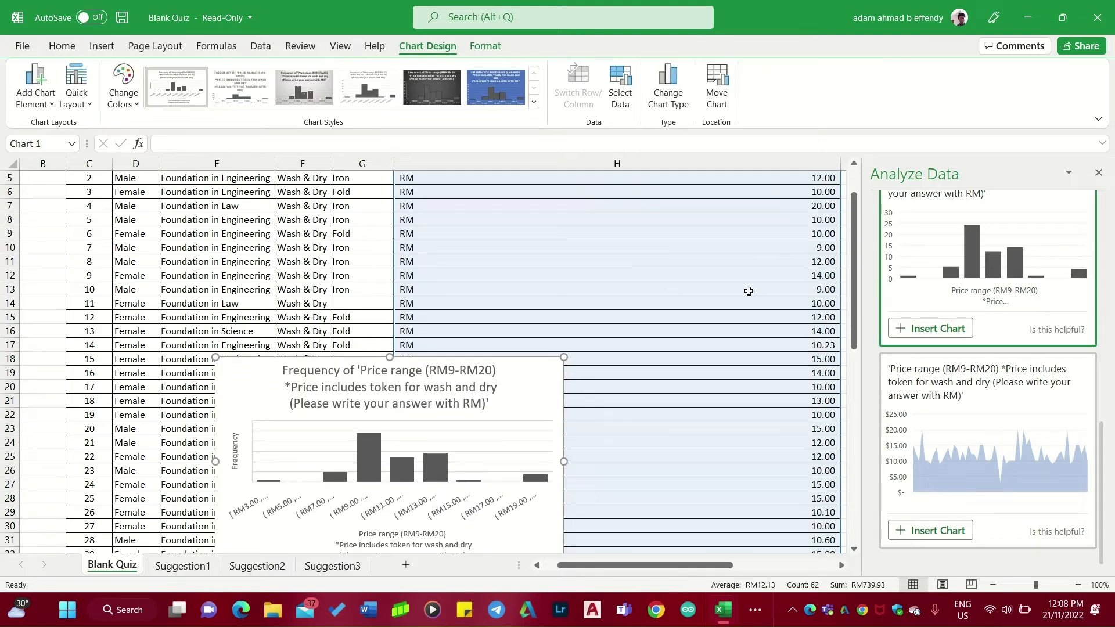
Move the price range histogram chart onto its own new chart sheet.
right_click(509, 411)
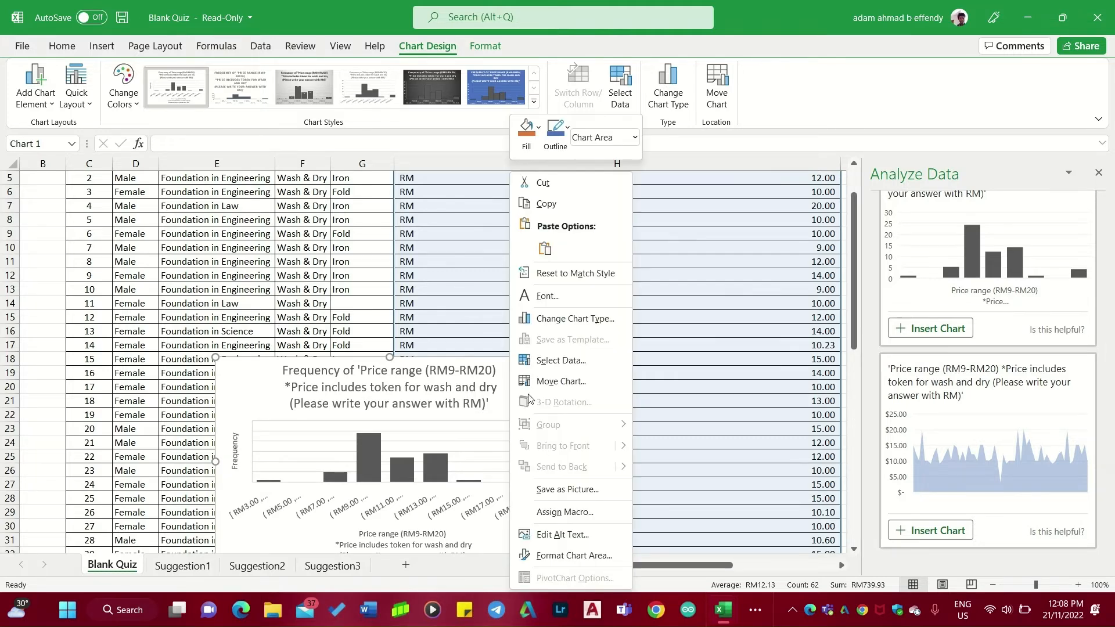
left_click(561, 381)
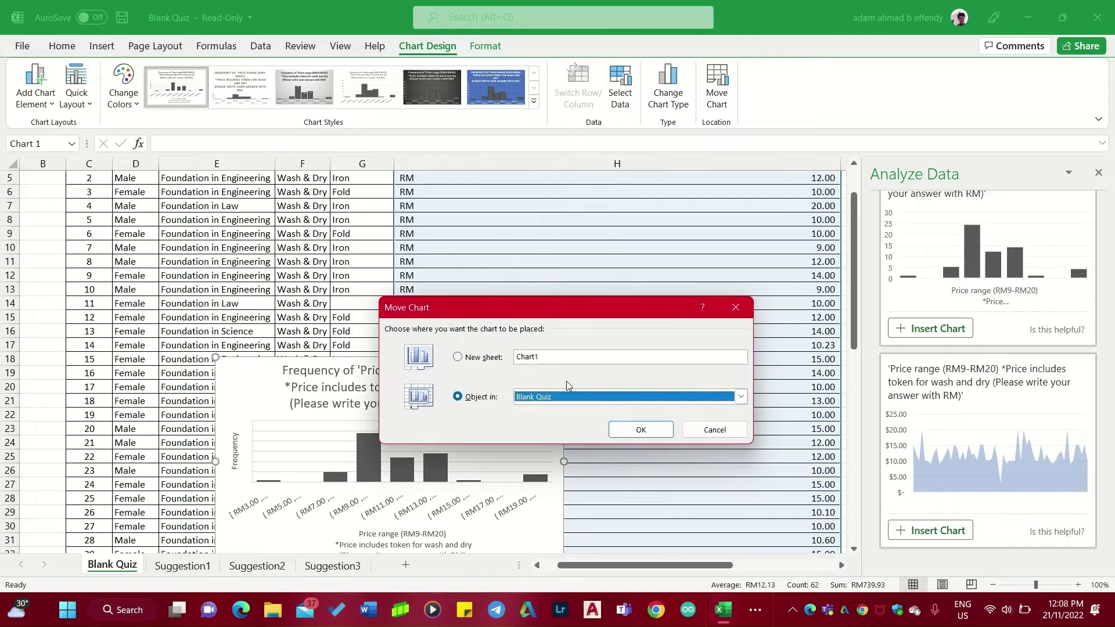
left_click(472, 360)
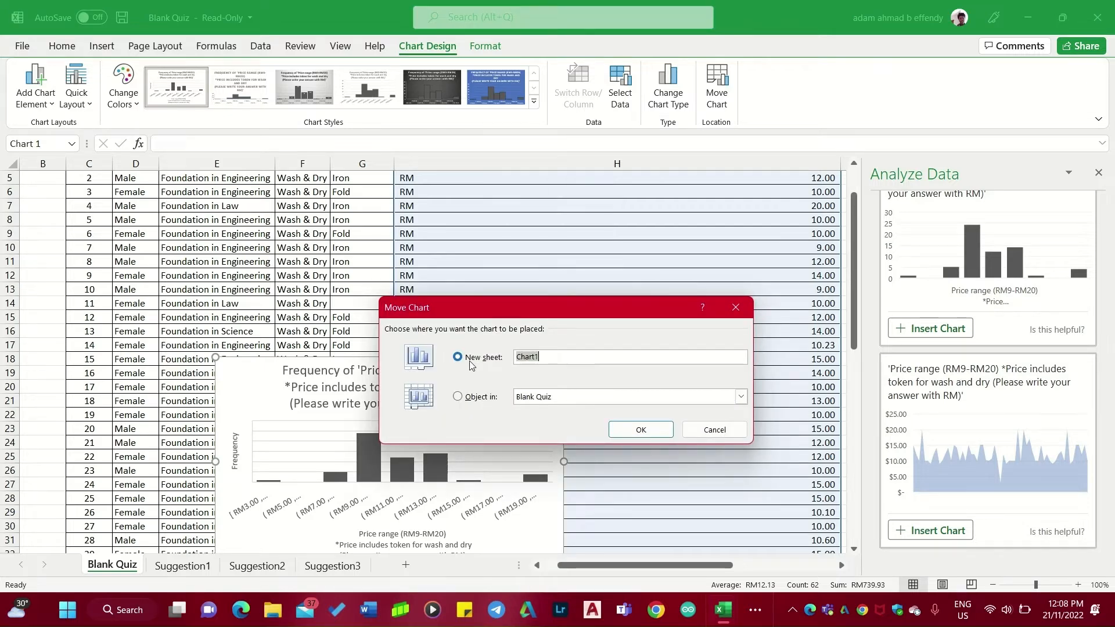
left_click(641, 429)
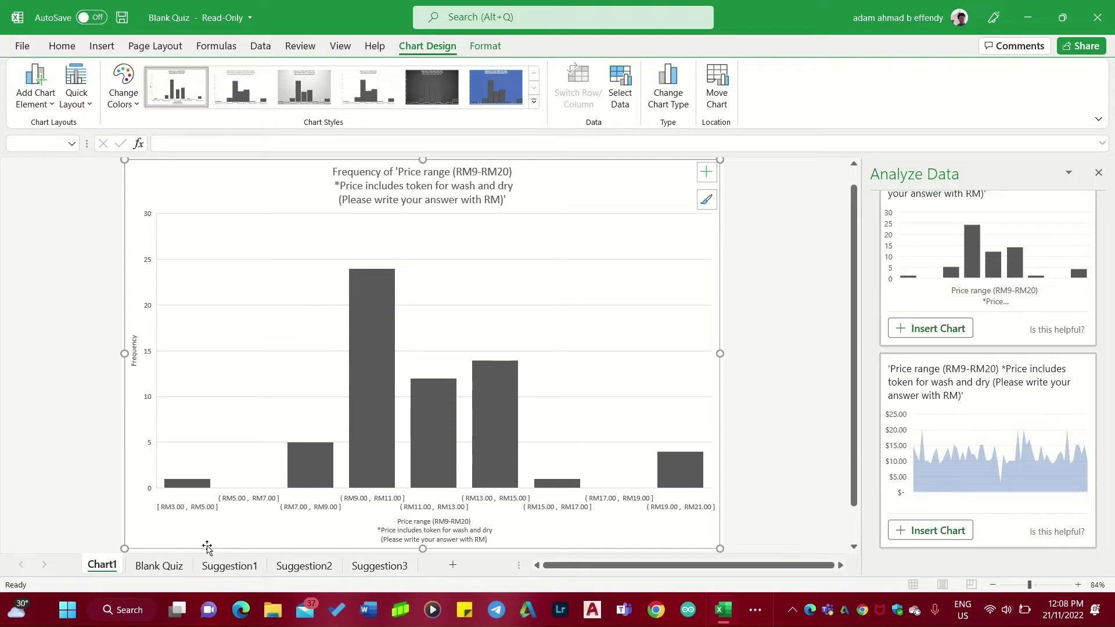
Add data labels to the gender donut chart on the Suggestion1 sheet.
left_click(159, 565)
left_click(248, 563)
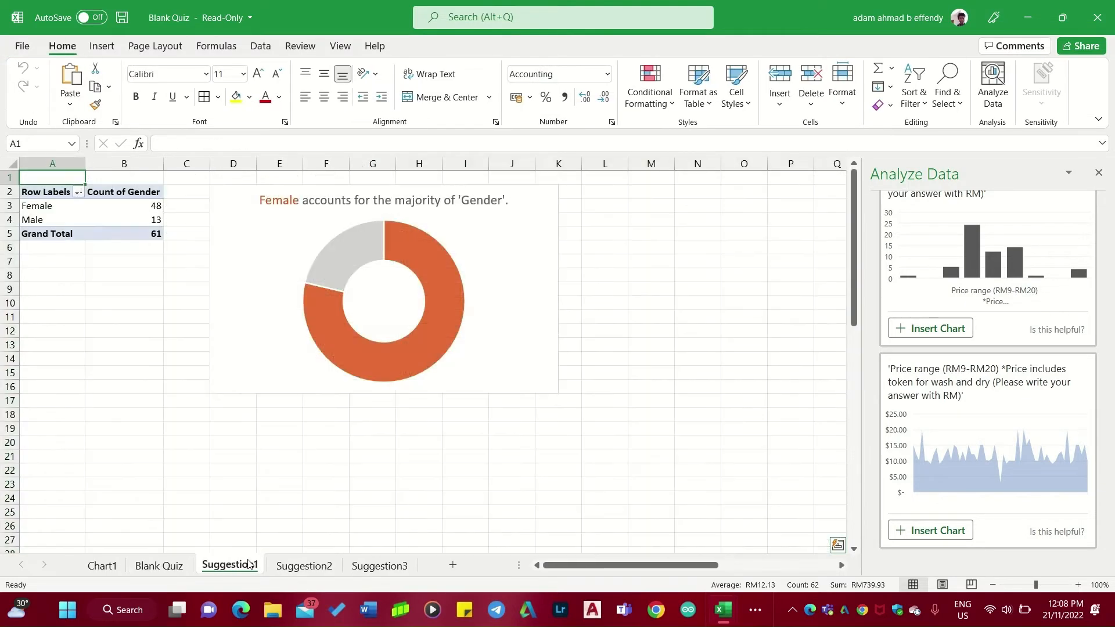
right_click(503, 260)
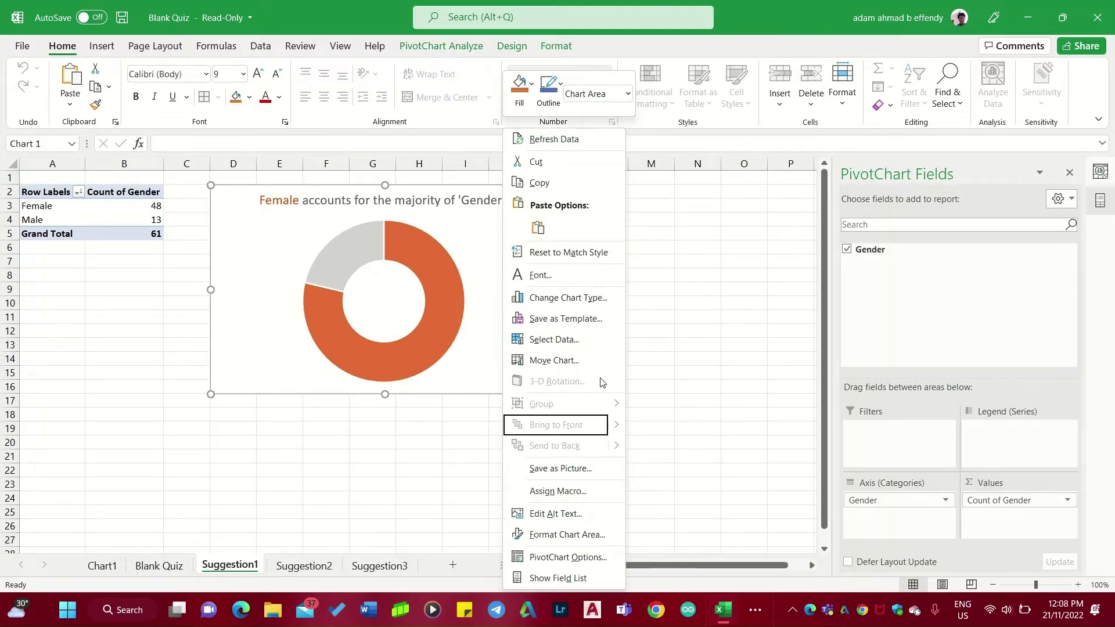
key("Escape")
right_click(492, 327)
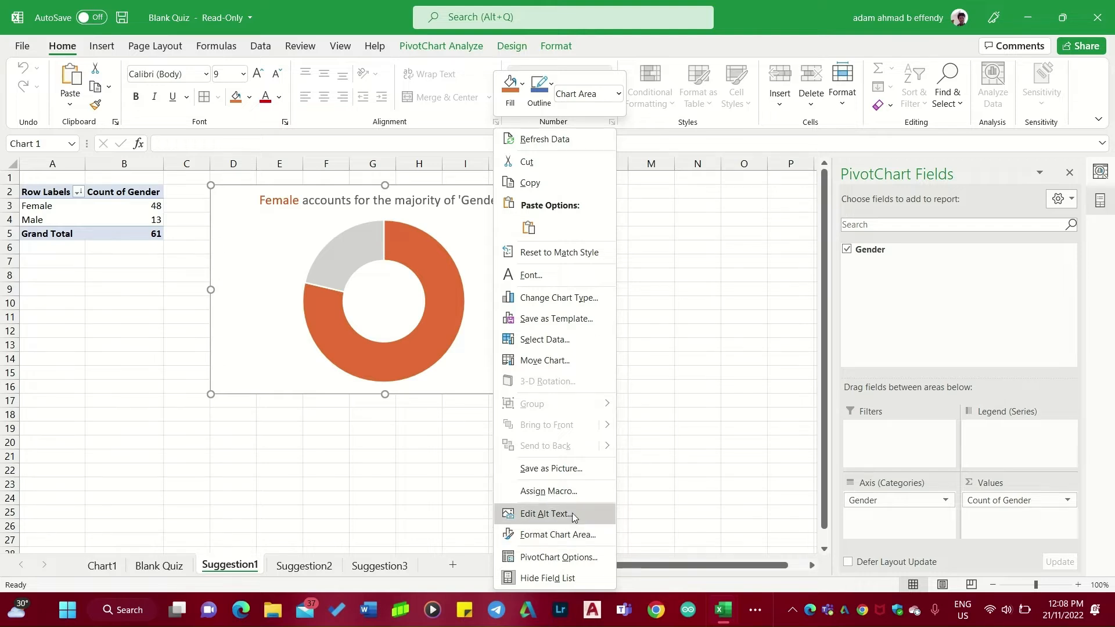
left_click(497, 292)
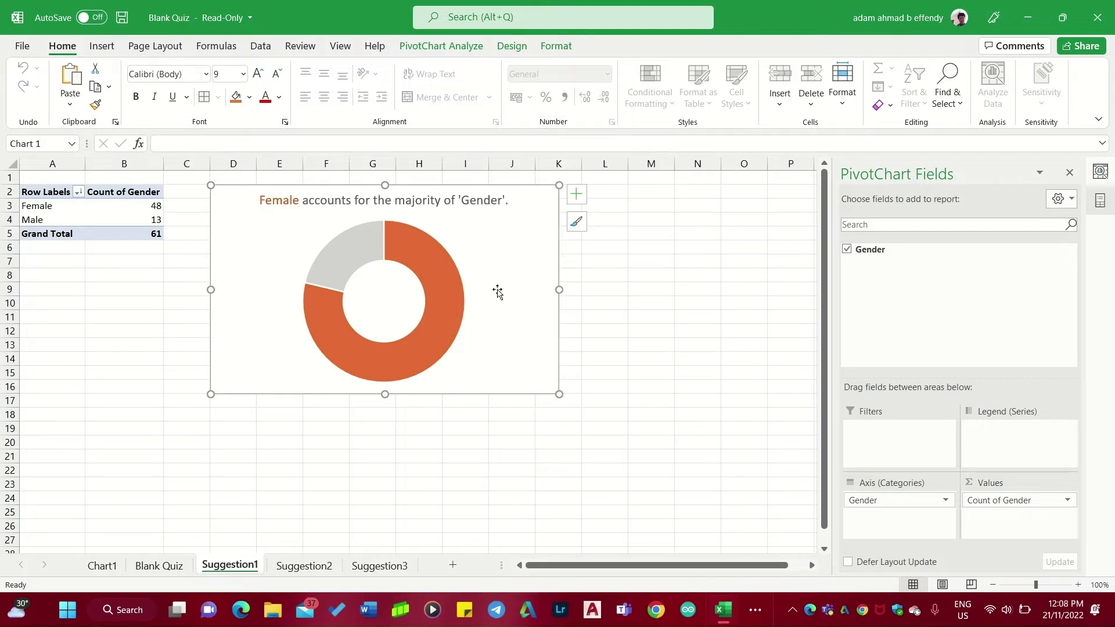
right_click(428, 318)
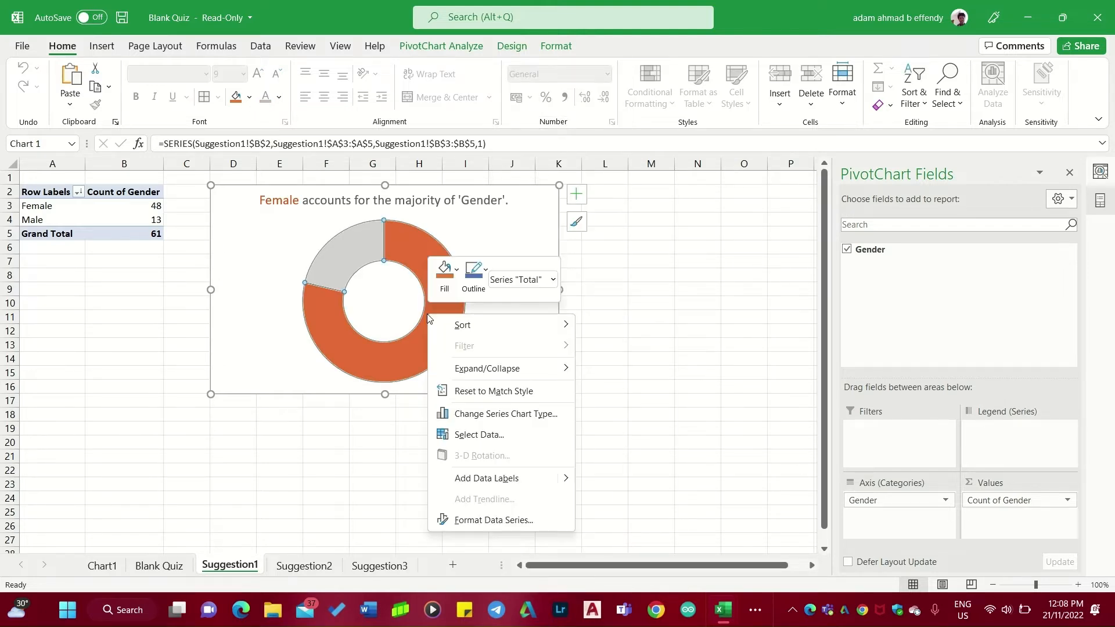
left_click(477, 478)
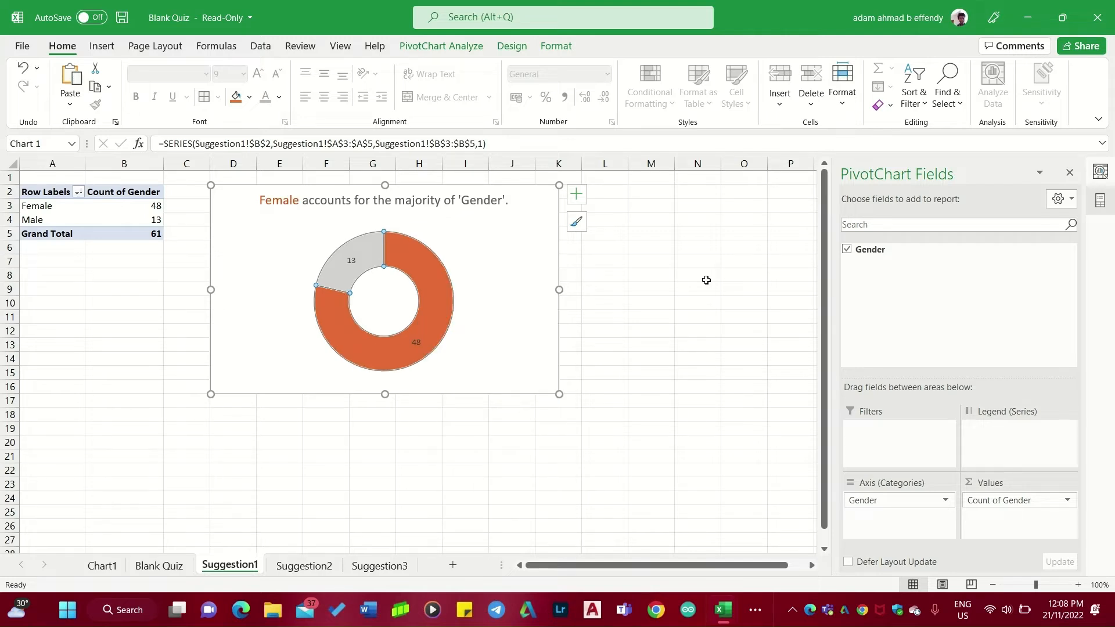
Apply the second chart style to the gender donut chart.
left_click(576, 222)
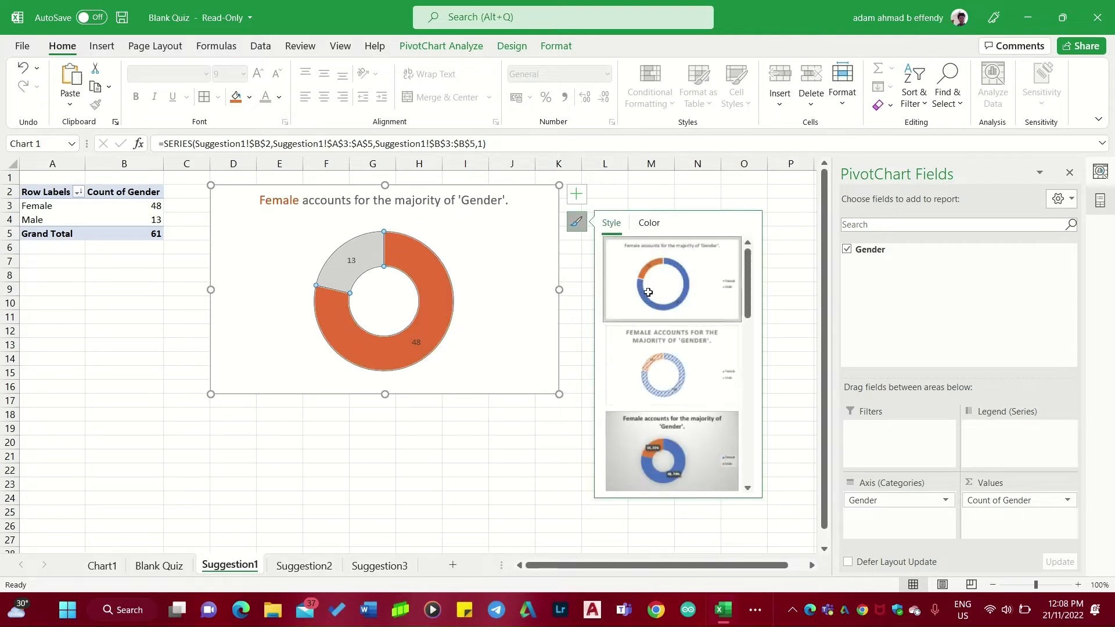
left_click(682, 371)
left_click(419, 511)
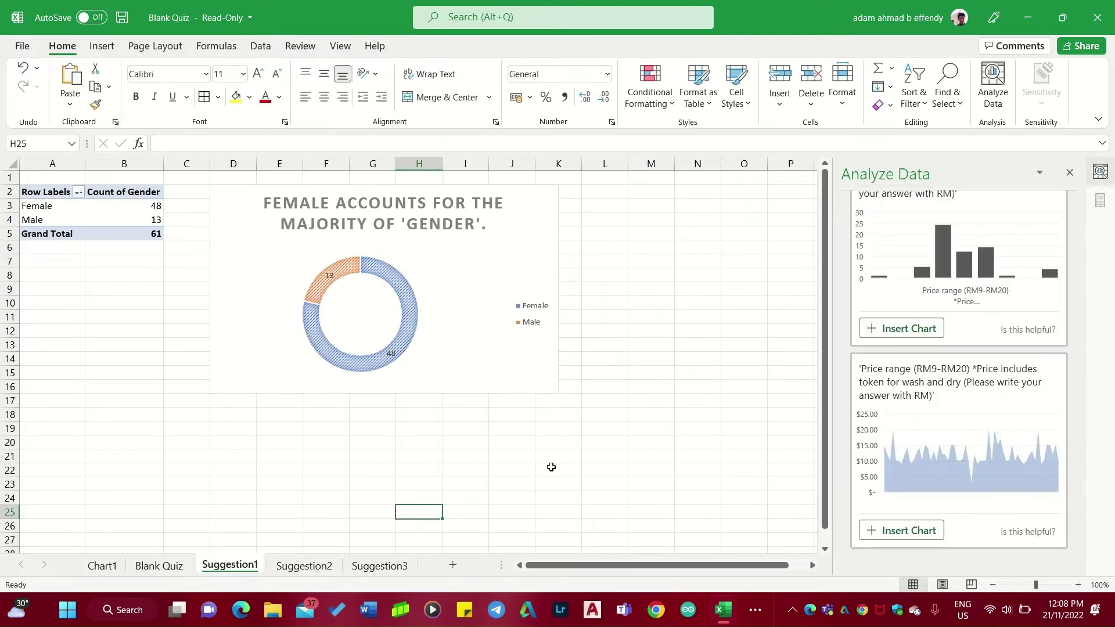
Change the courses chart on Suggestion2 to a clustered column chart.
left_click(322, 564)
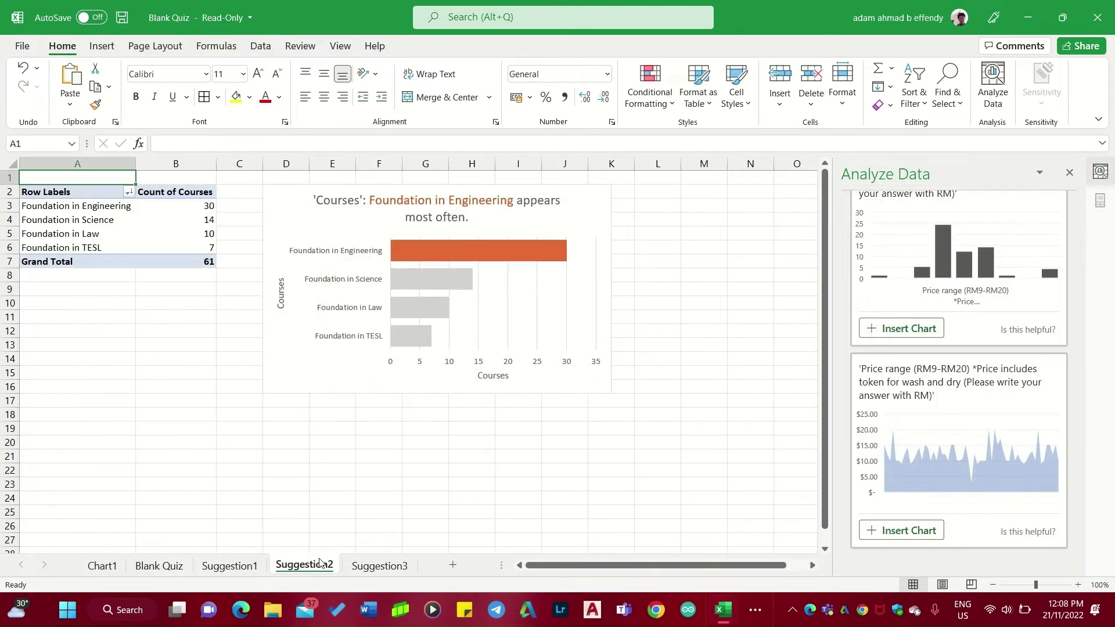
right_click(599, 323)
left_click(651, 298)
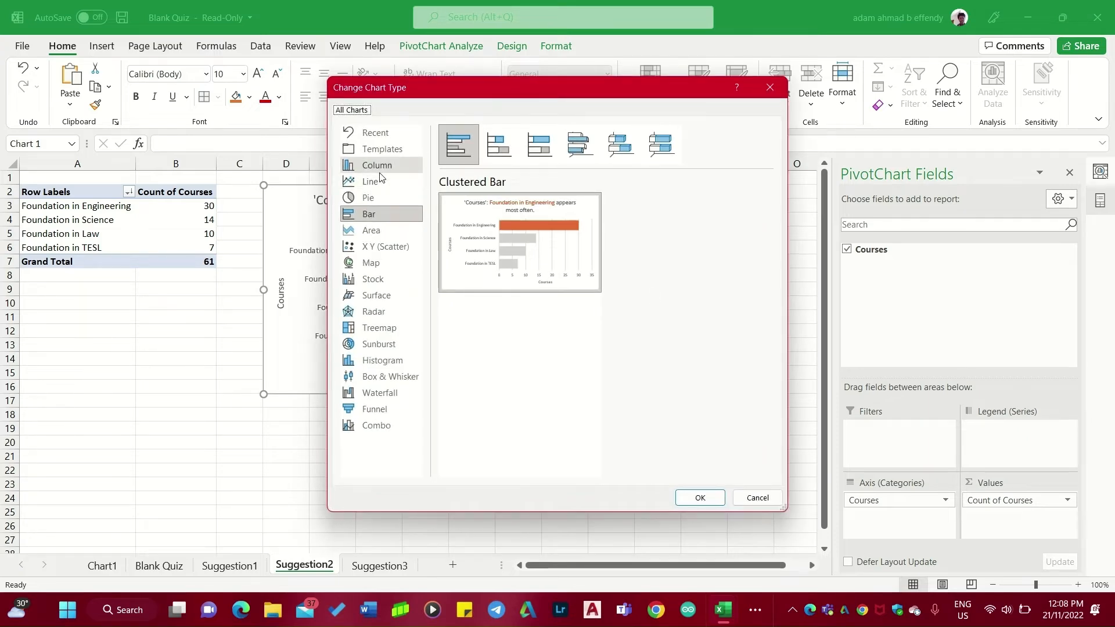
left_click(377, 166)
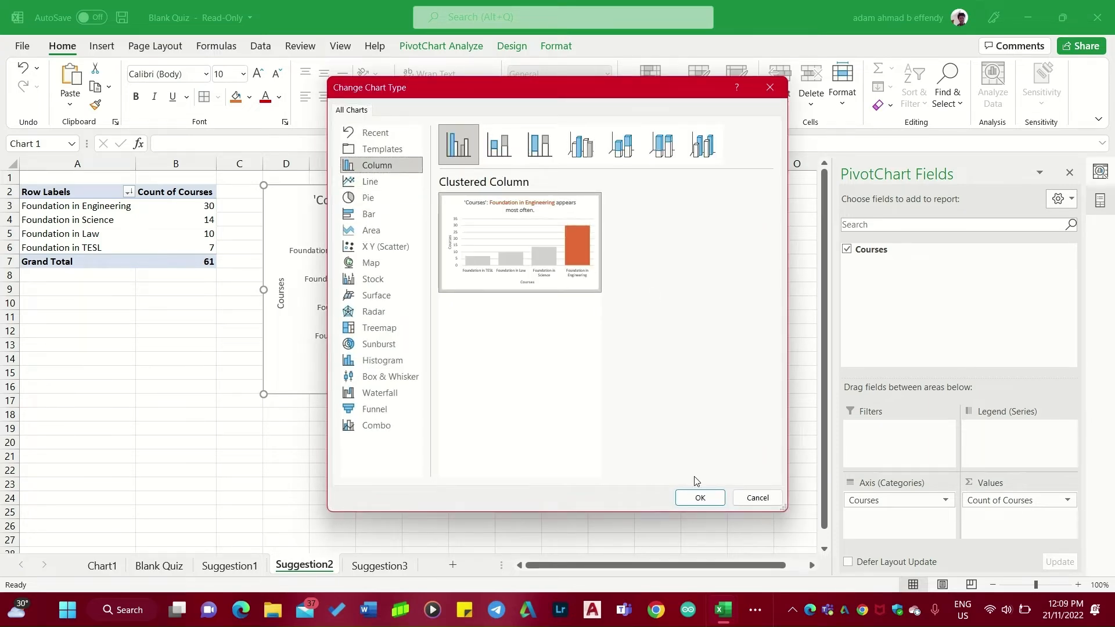
left_click(699, 497)
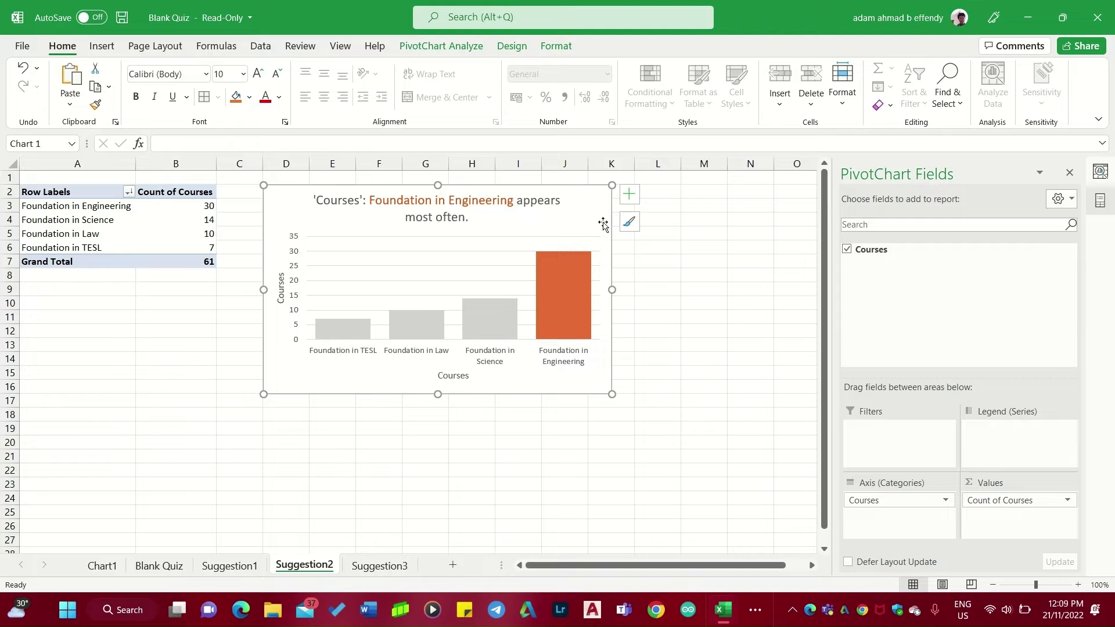
Apply the first chart style to the courses column chart.
left_click(629, 221)
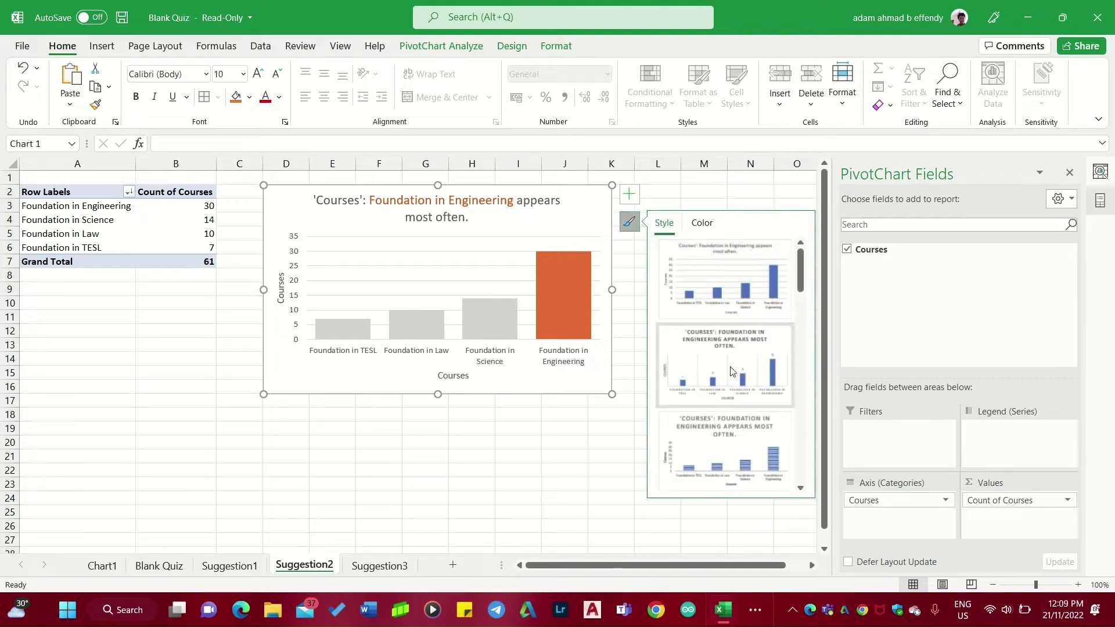
left_click(734, 274)
left_click(503, 503)
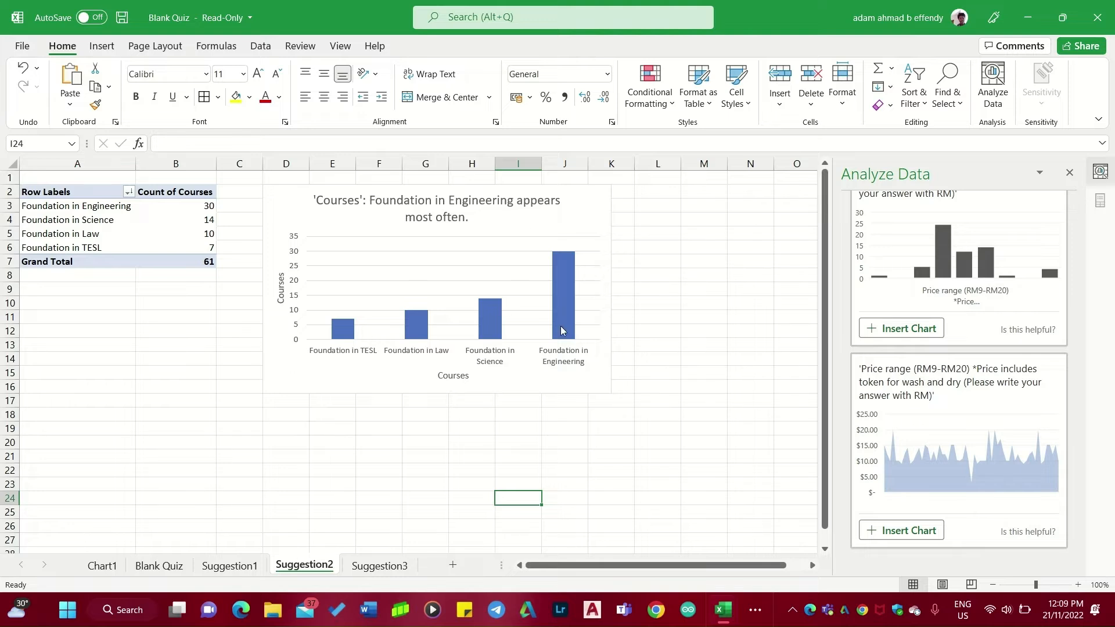
Change the Extra Services donut chart on Suggestion3 to a clustered bar chart.
left_click(375, 566)
right_click(510, 275)
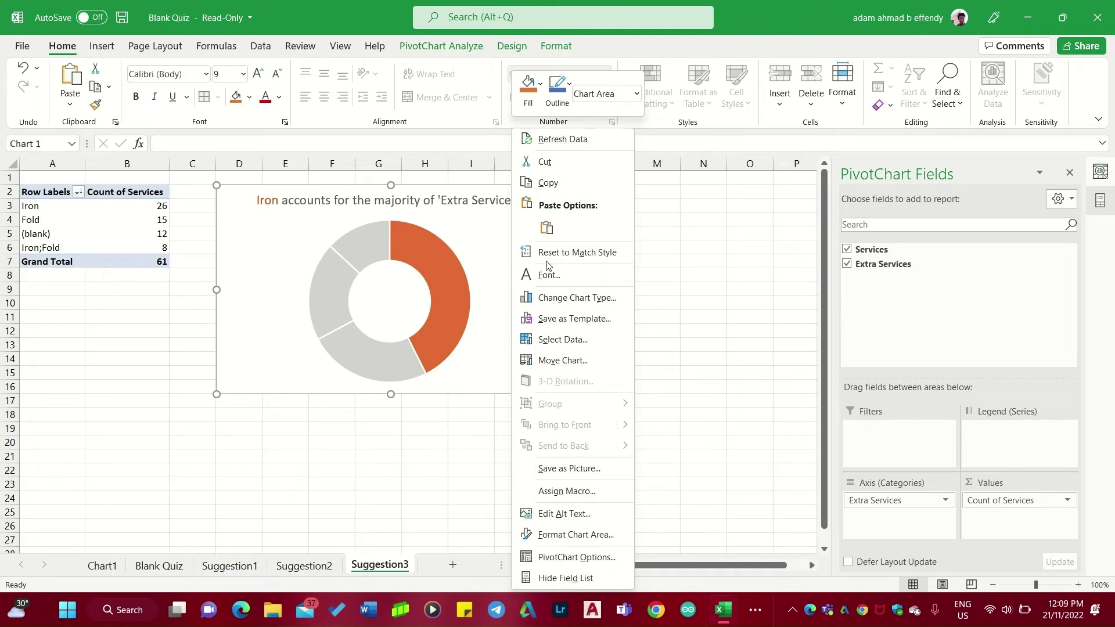
left_click(568, 299)
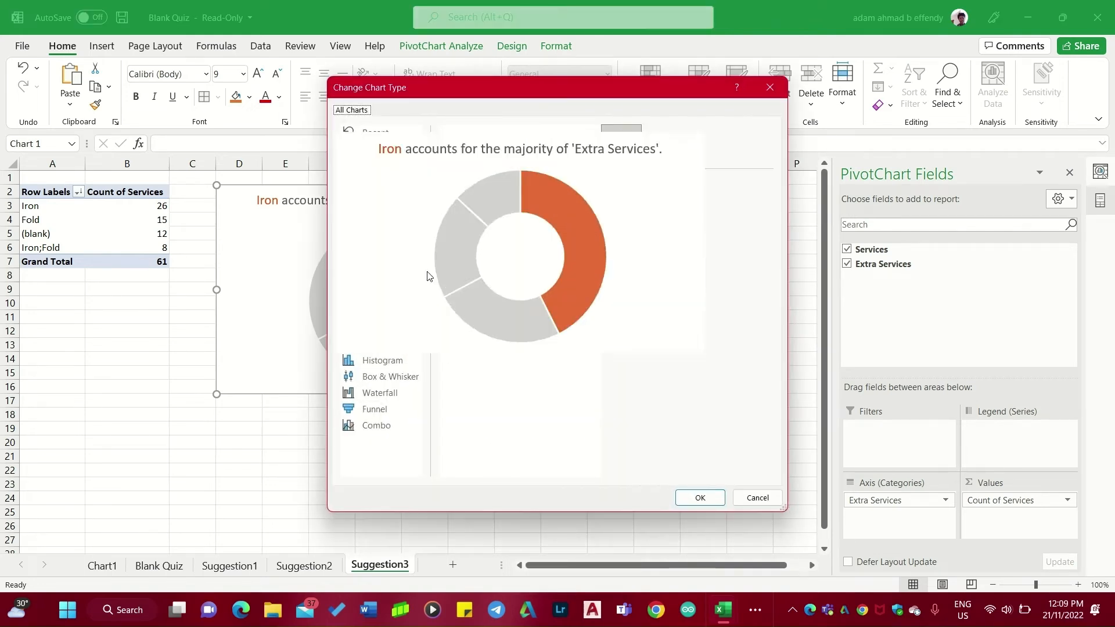
left_click(354, 217)
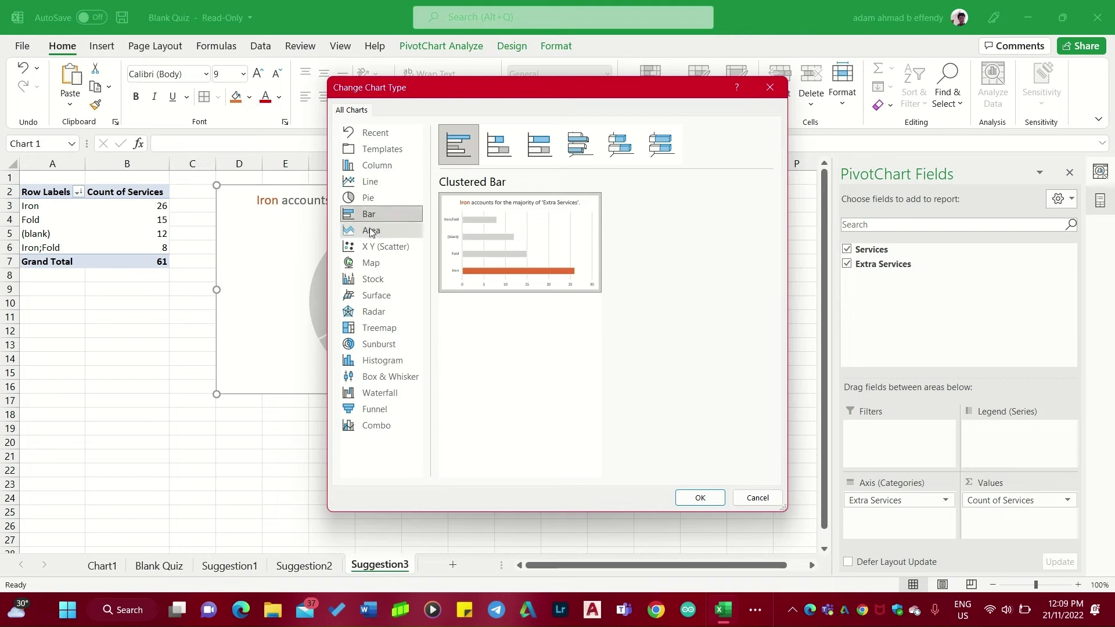
left_click(378, 232)
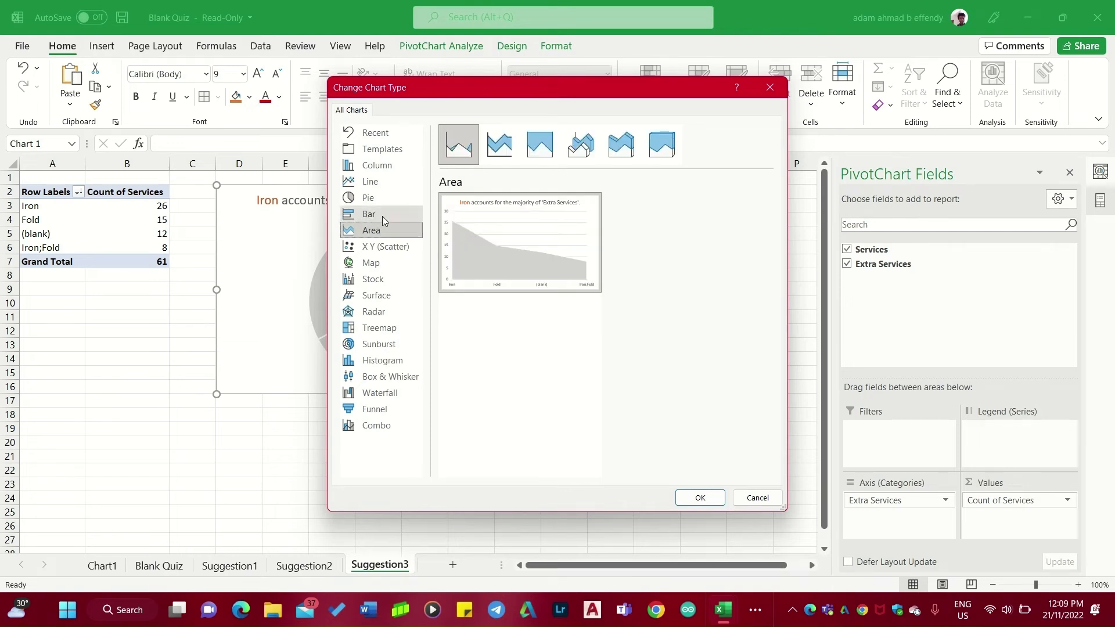
left_click(382, 215)
left_click(699, 499)
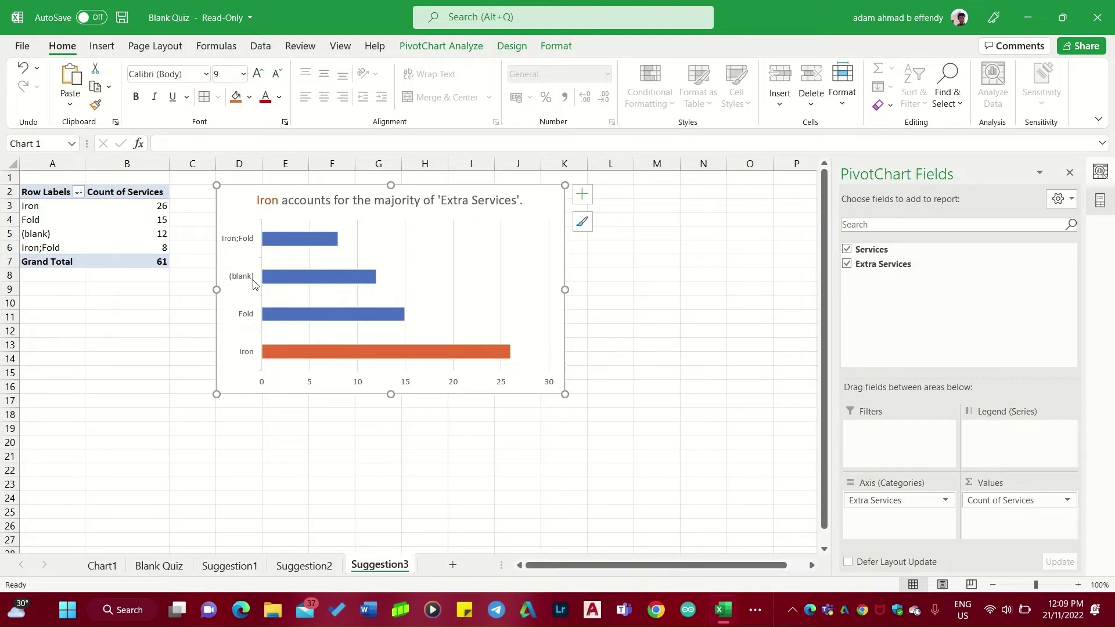
left_click(160, 565)
scroll(553, 237, "up", 2)
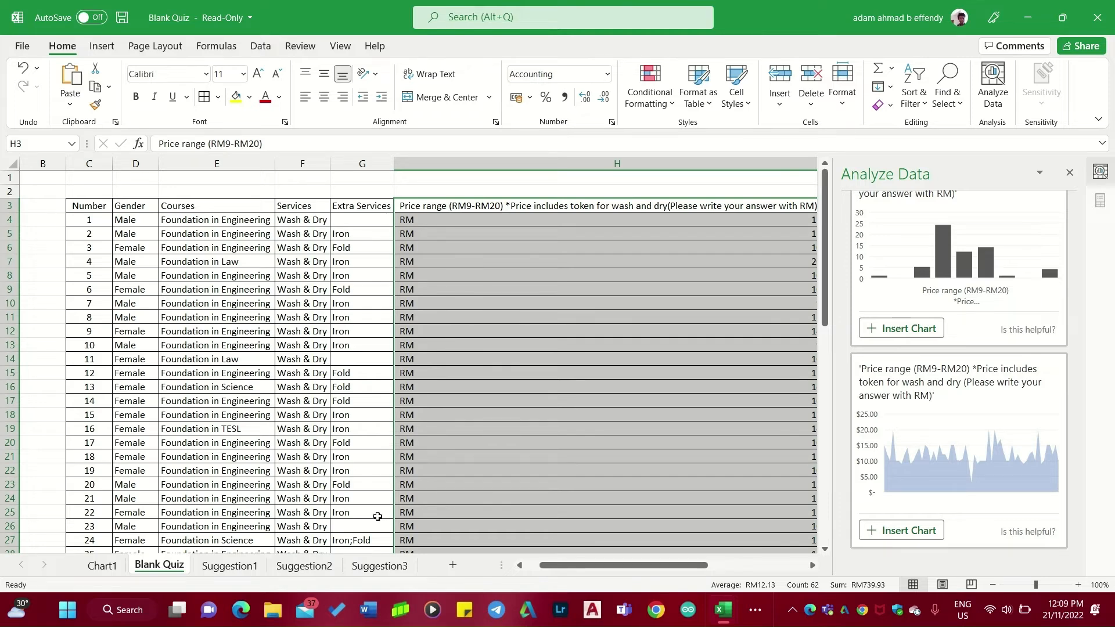
left_click(379, 565)
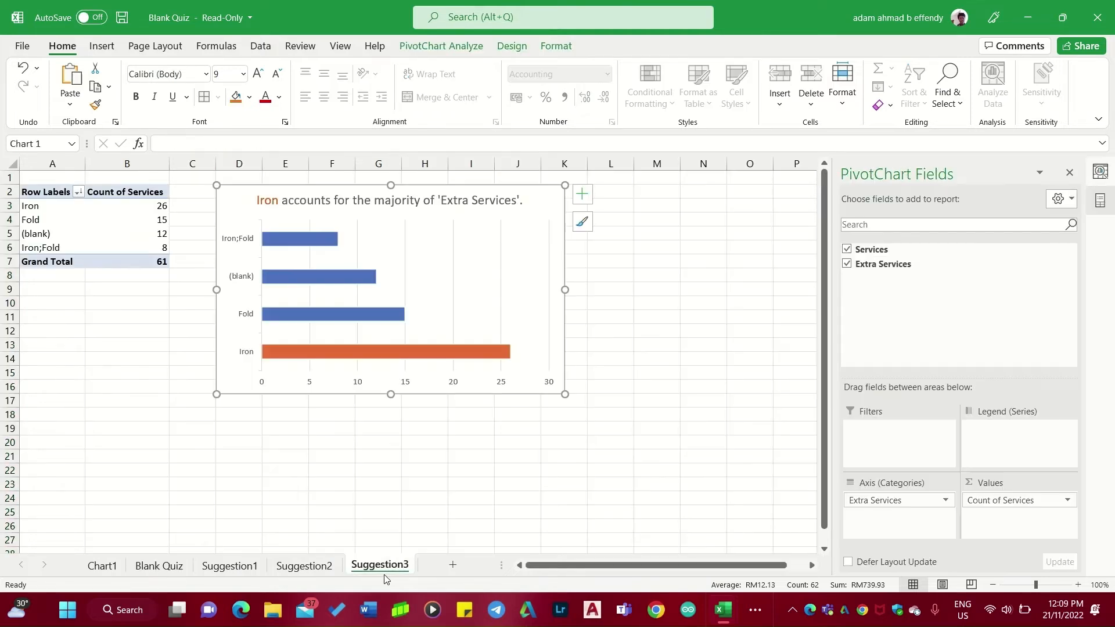
Rename the (blank) row label to wash and dry only and autofit the label column's width.
left_click(47, 236)
key("BackSpace")
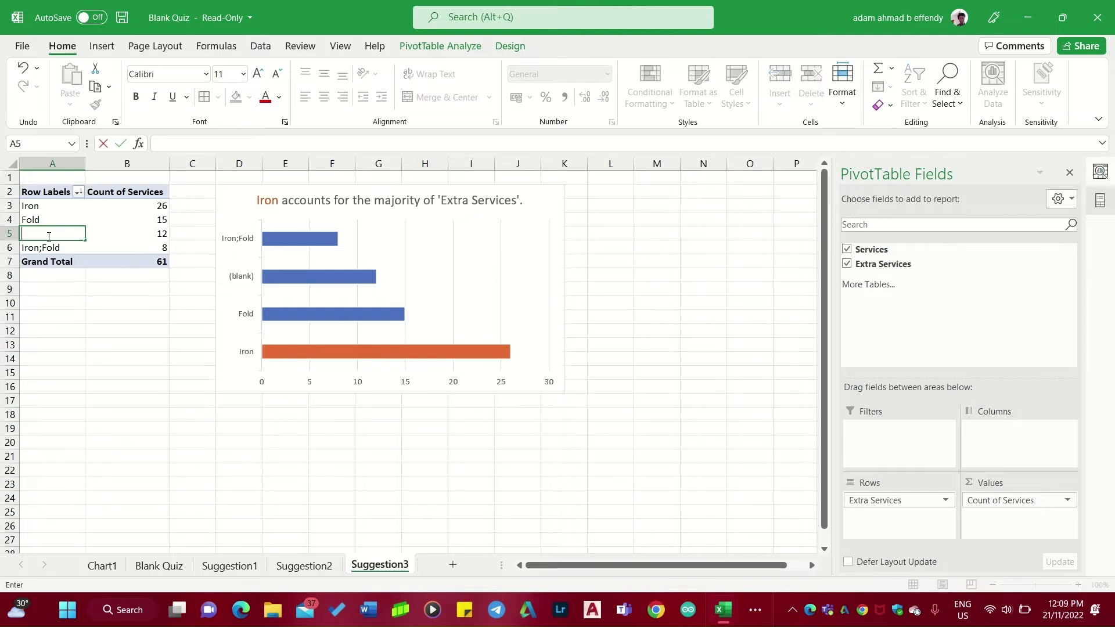
type("wash and dry only")
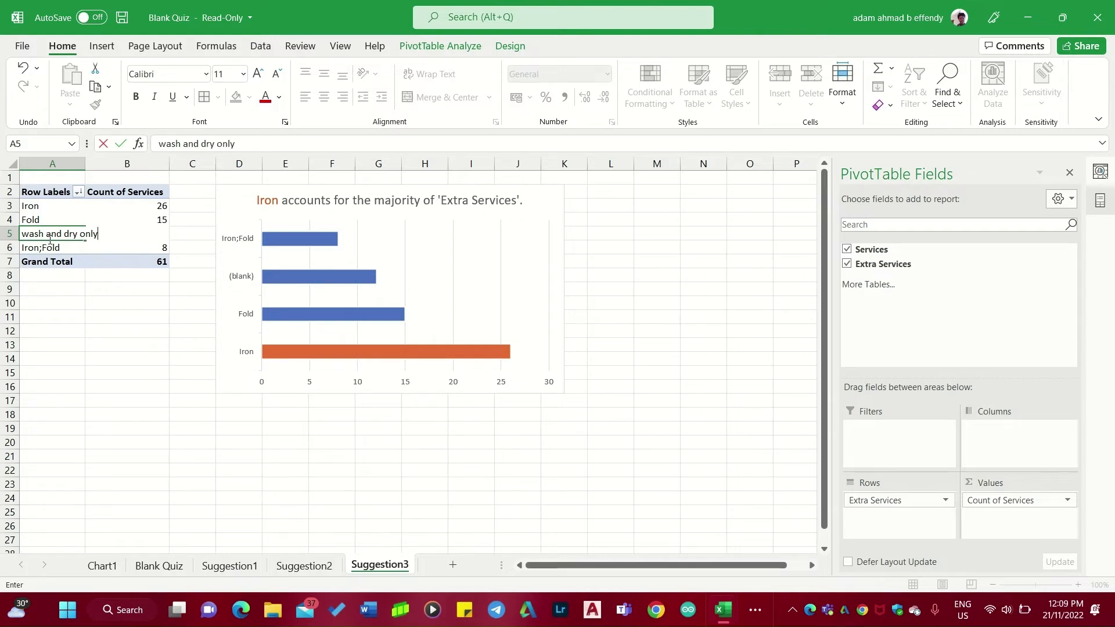
key("Return")
left_click(69, 313)
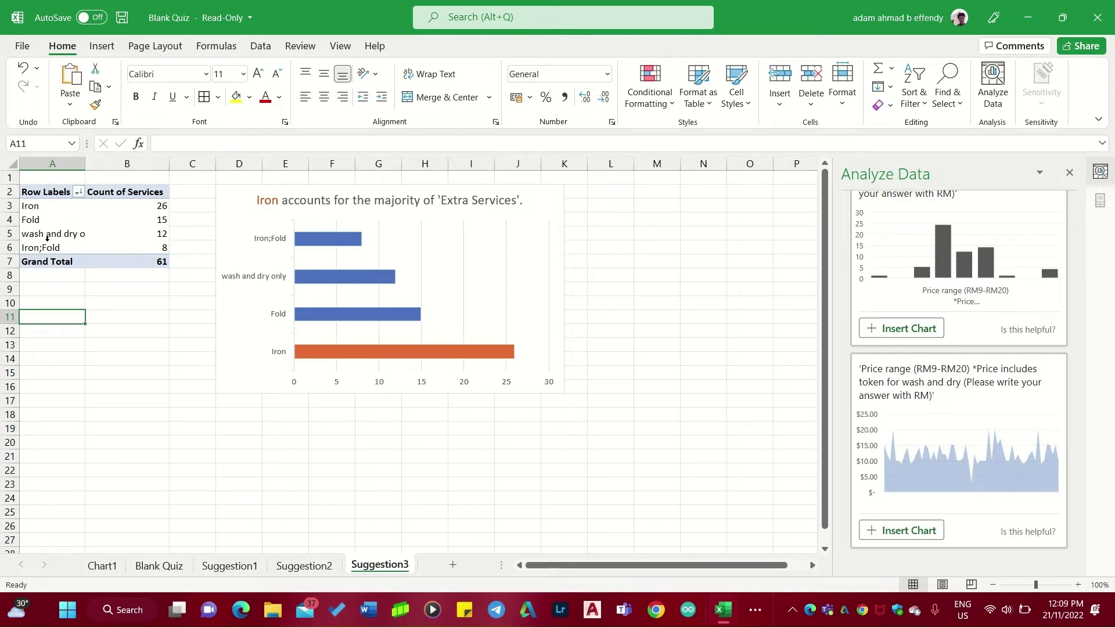
double_click(85, 164)
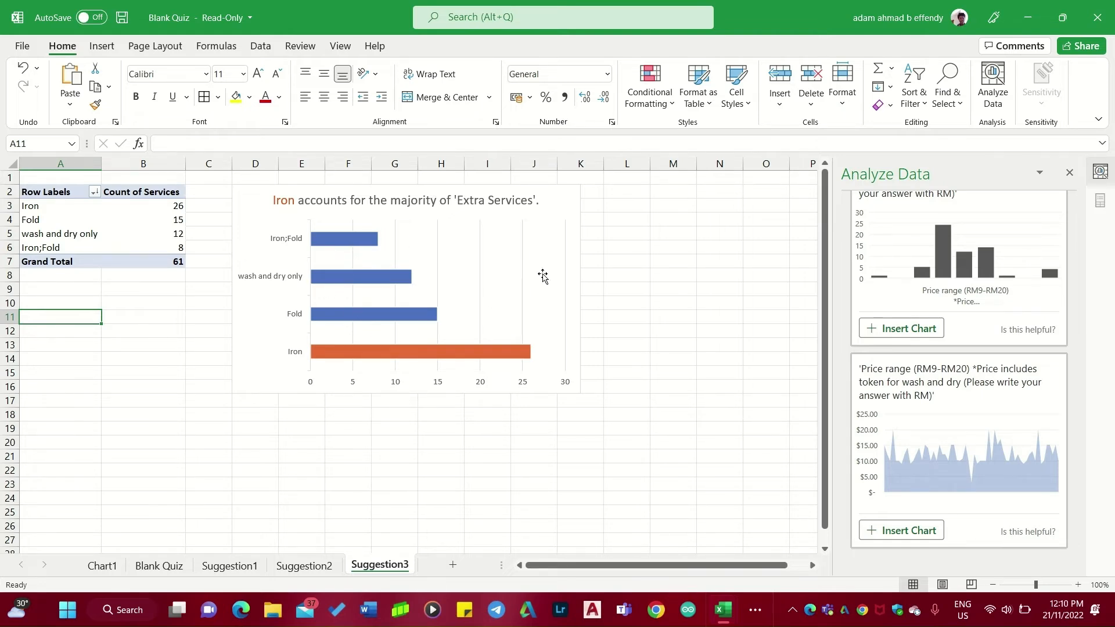
Move the Suggestion2 sheet to the front of the sheet tabs.
left_click(448, 471)
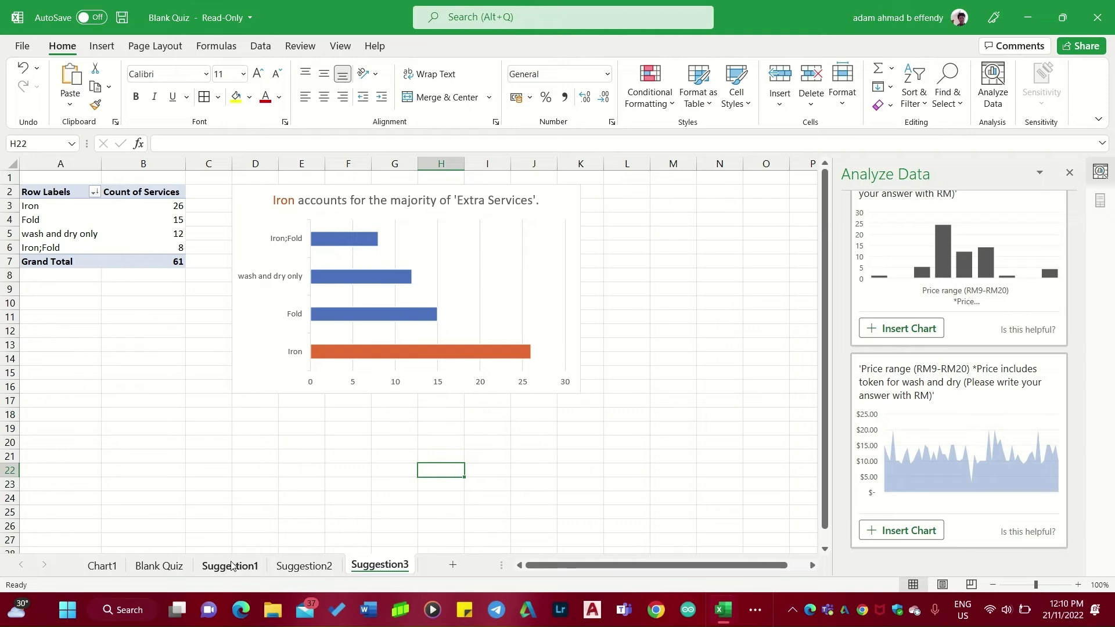
left_click(118, 567)
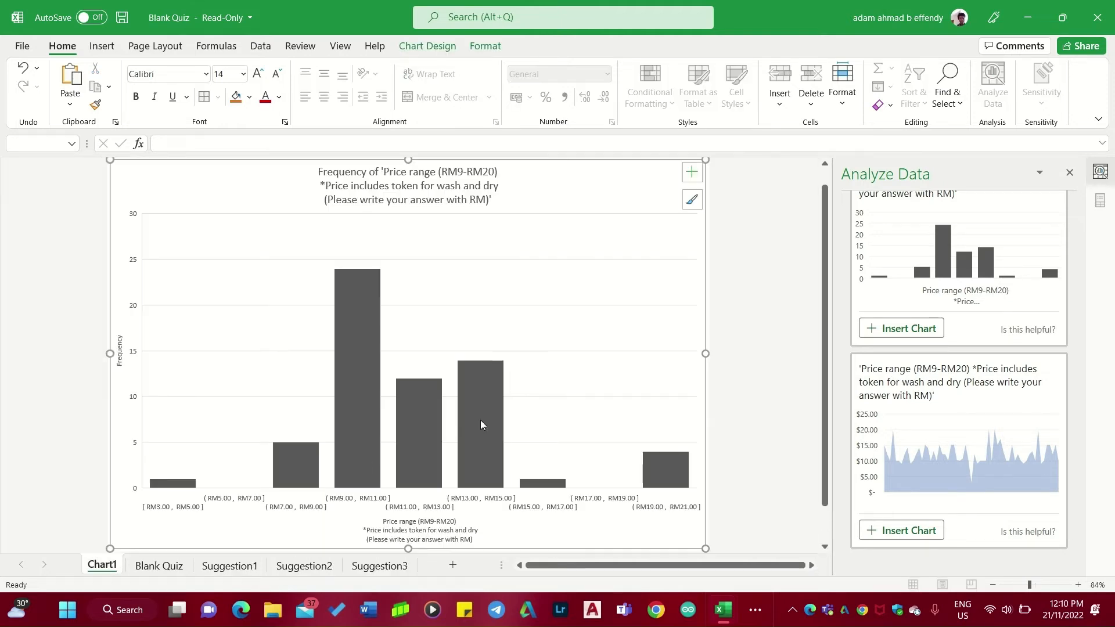
left_click(158, 568)
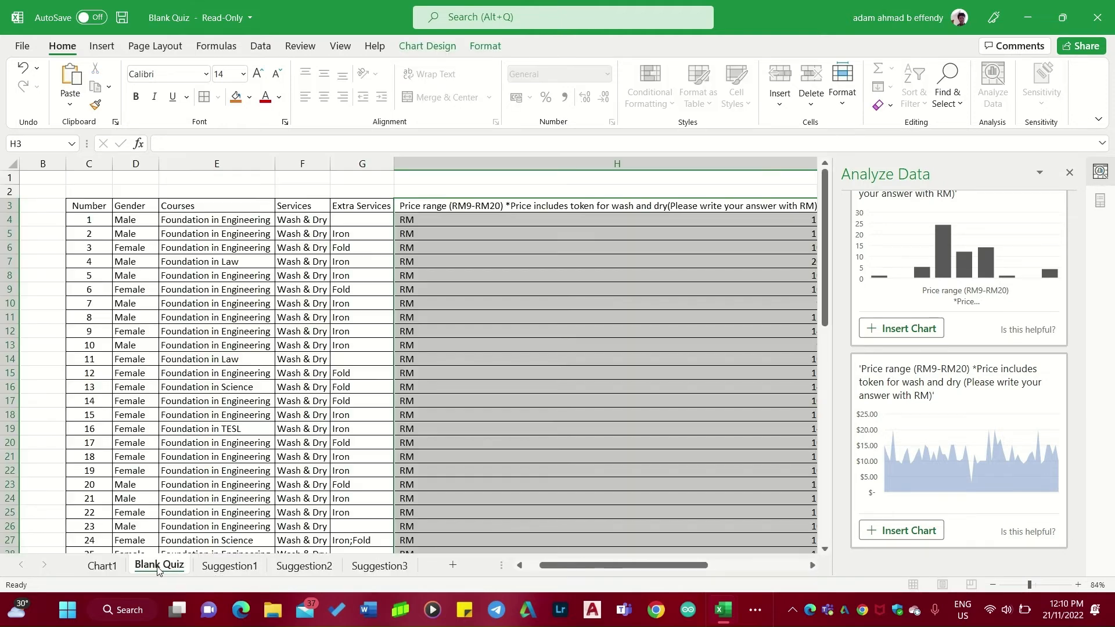
left_click(379, 566)
left_click_drag(304, 566, 102, 577)
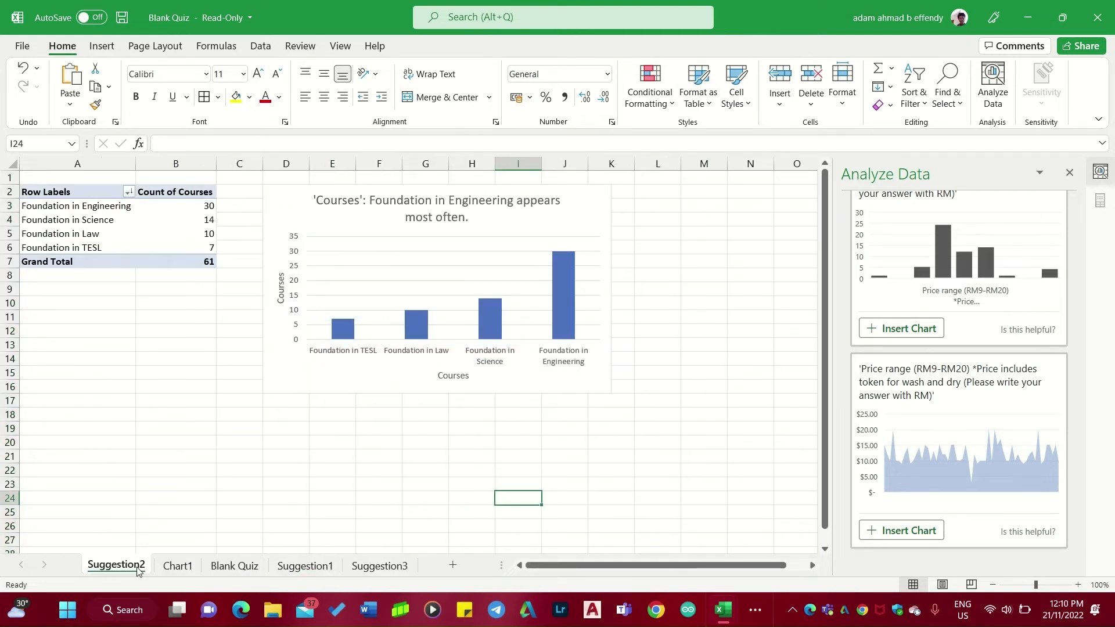
Apply the third chart style to the price range histogram on Chart1.
left_click(216, 567)
left_click(188, 567)
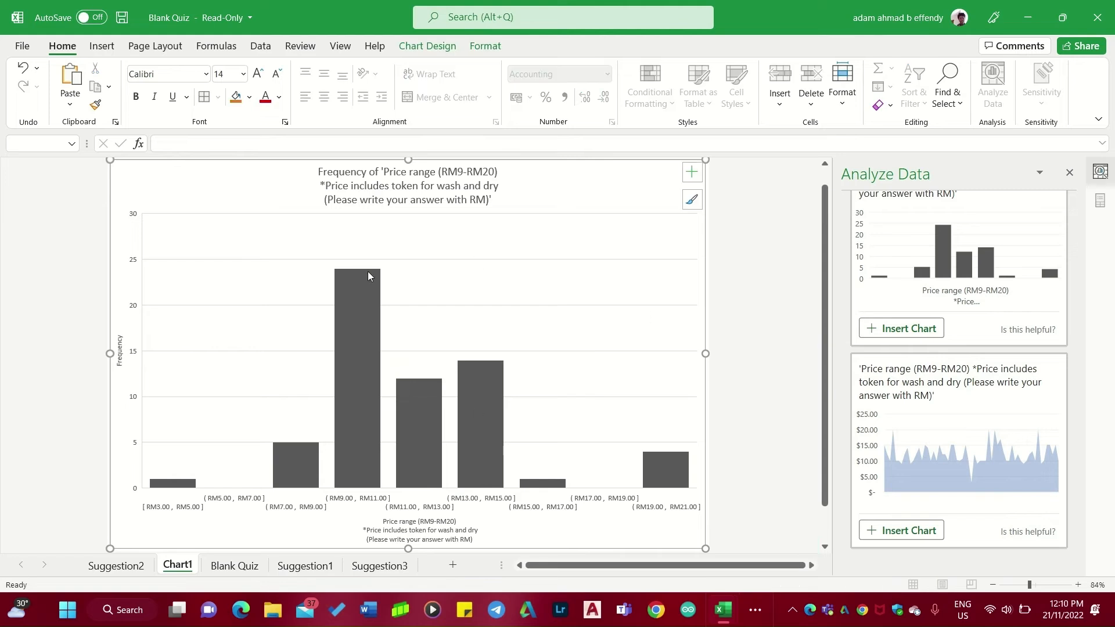
left_click(692, 201)
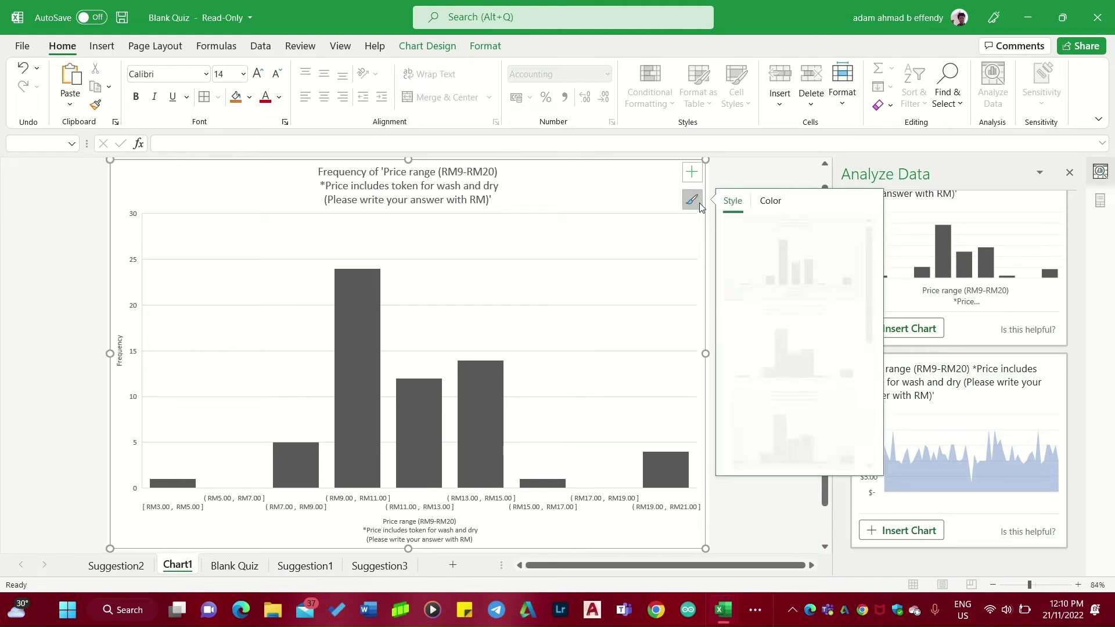
left_click(803, 429)
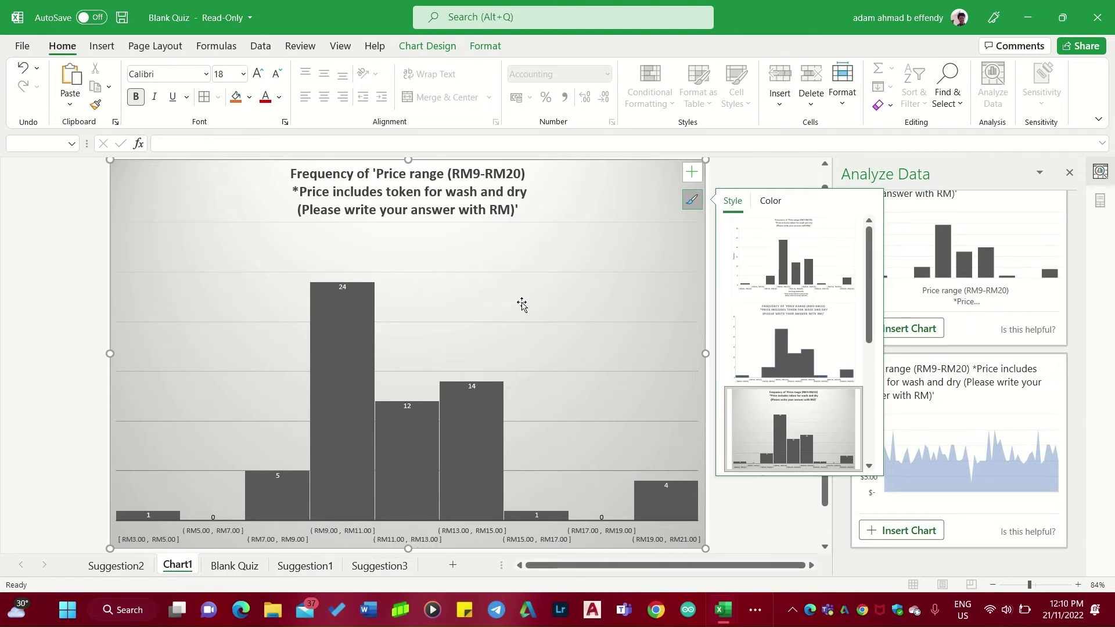
left_click(50, 325)
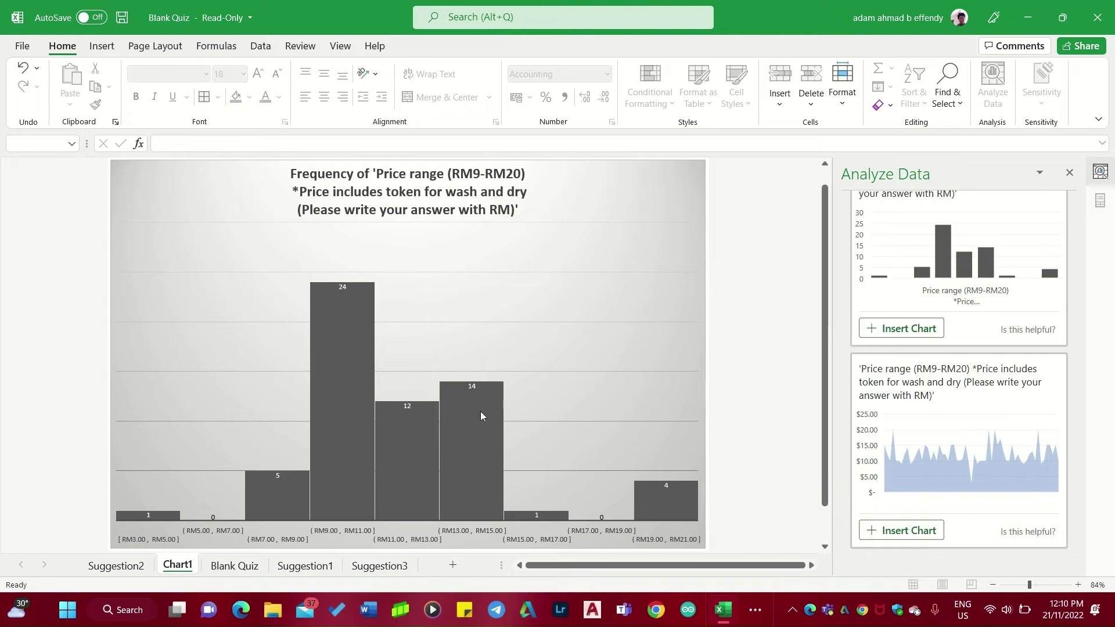
Move the Chart1 sheet back in front of Suggestion2.
mouse_move(461, 386)
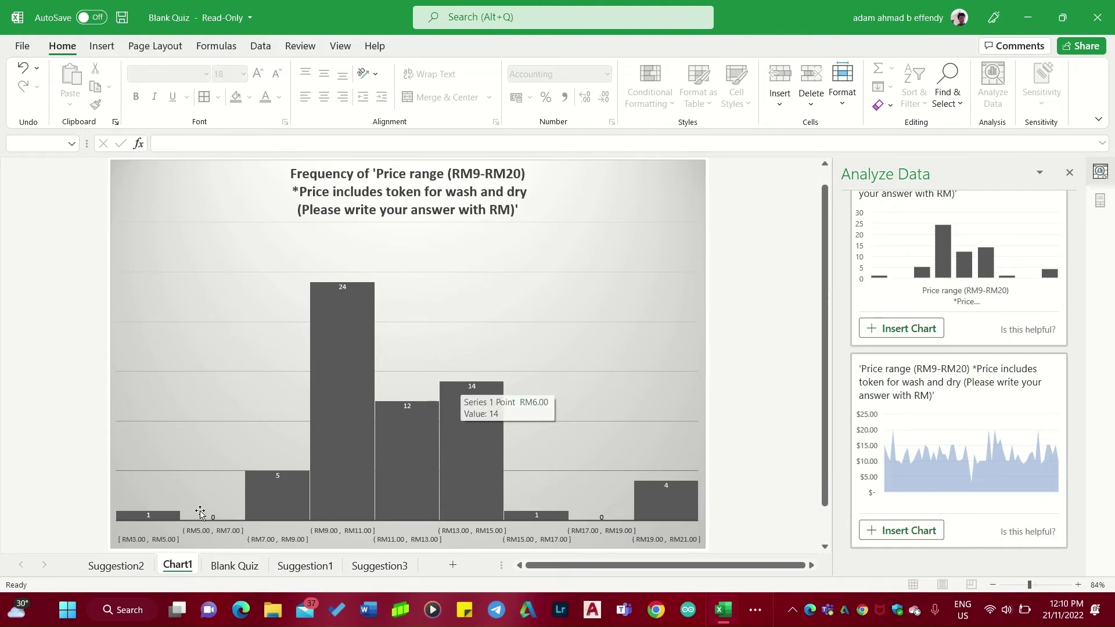
left_click_drag(116, 566, 242, 569)
On Blank Quiz, clear all price range answers in rows 4 to 64.
left_click(242, 569)
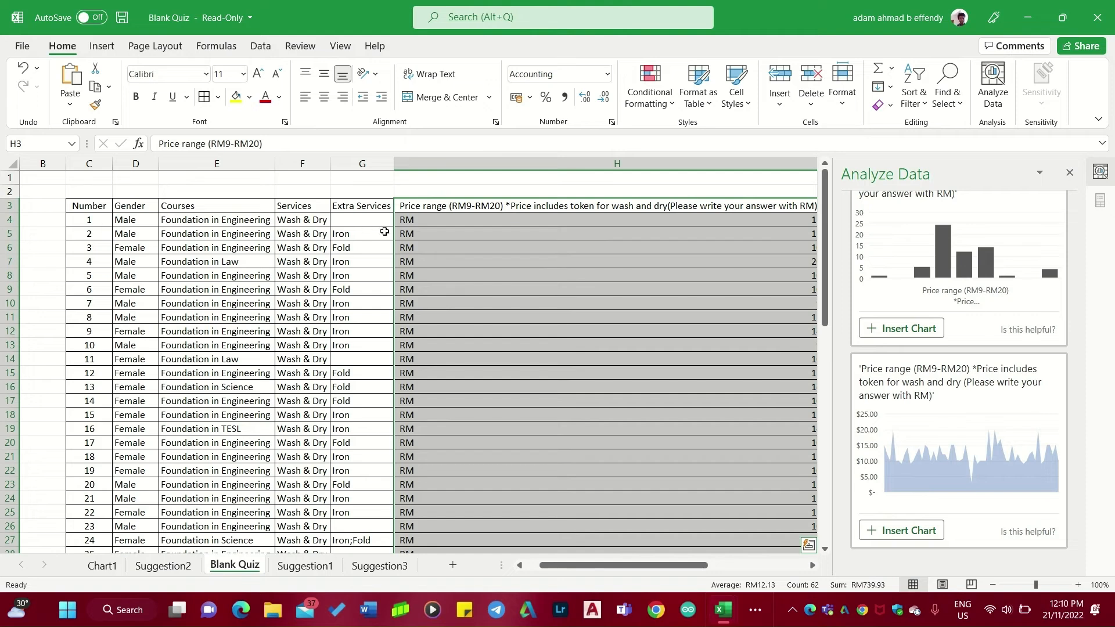
left_click(454, 220)
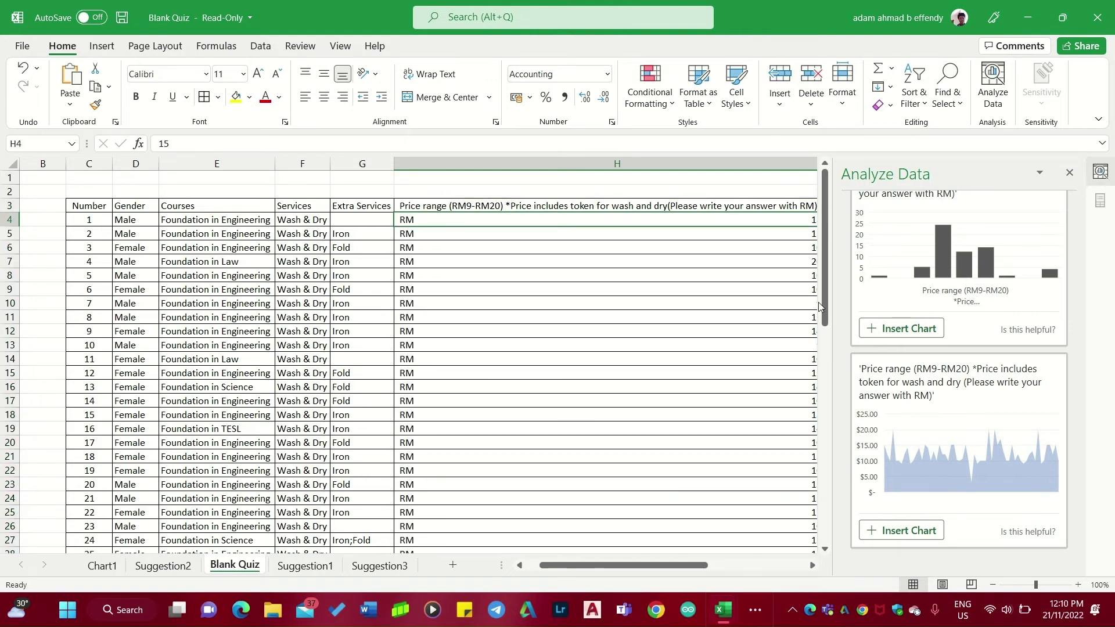
scroll(660, 303, "right", 3)
scroll(660, 303, "left", 3)
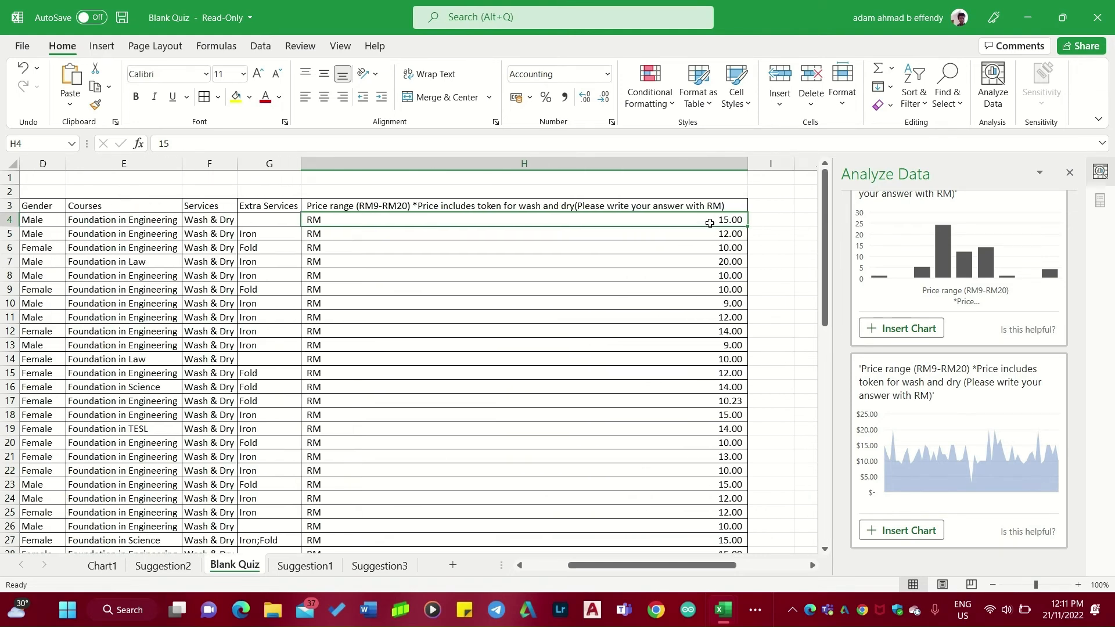
key("BackSpace")
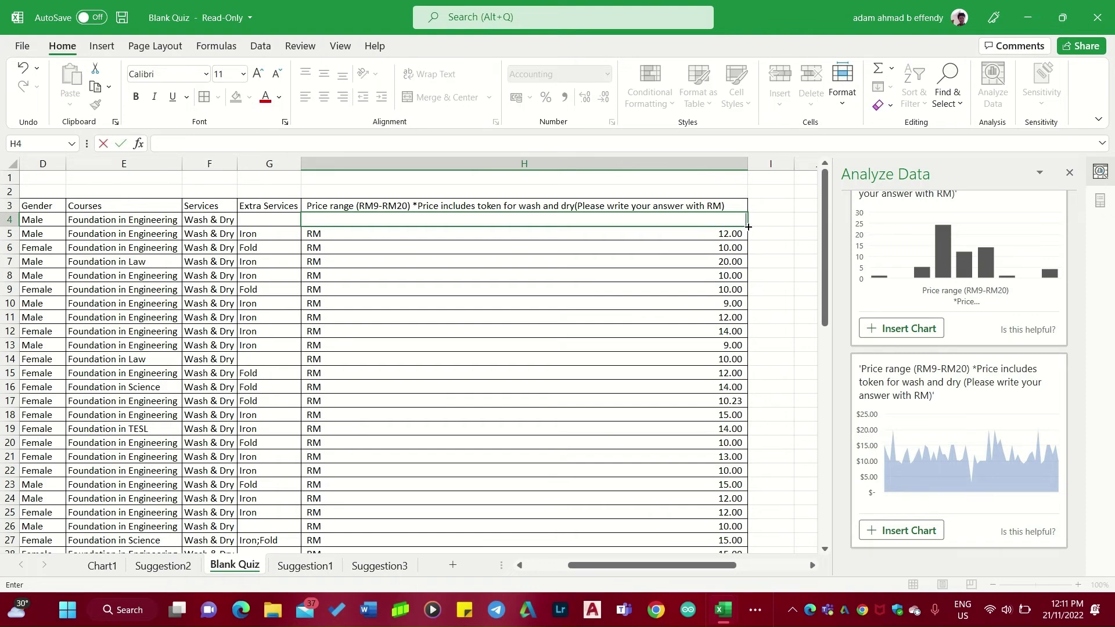
mouse_move(748, 227)
left_mouse_down()
mouse_move(719, 611)
mouse_move(719, 501)
left_mouse_up()
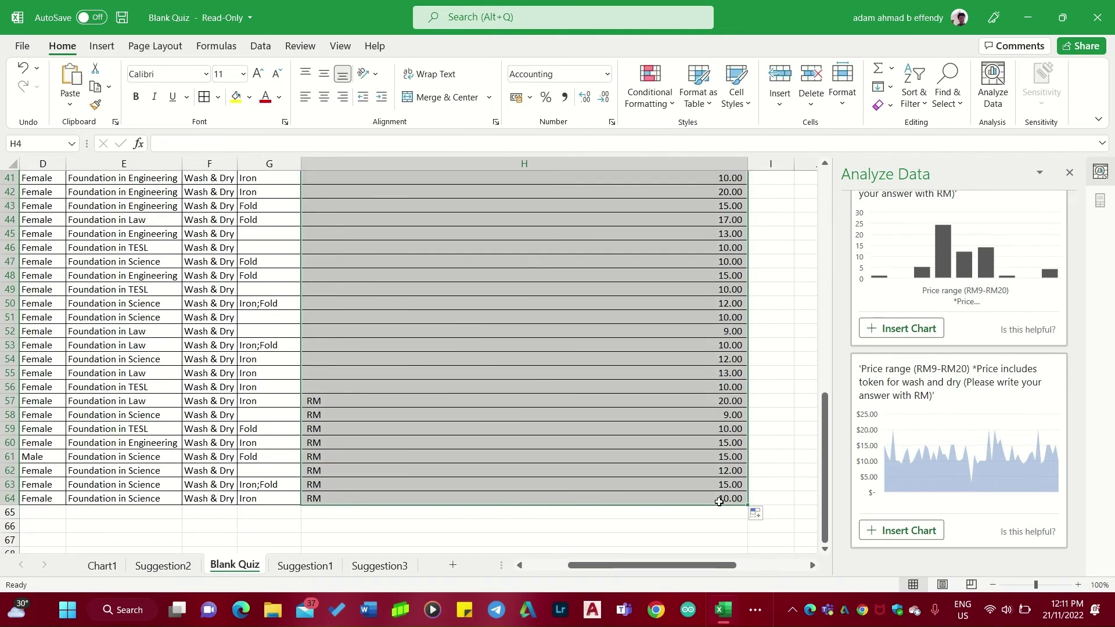
key("BackSpace")
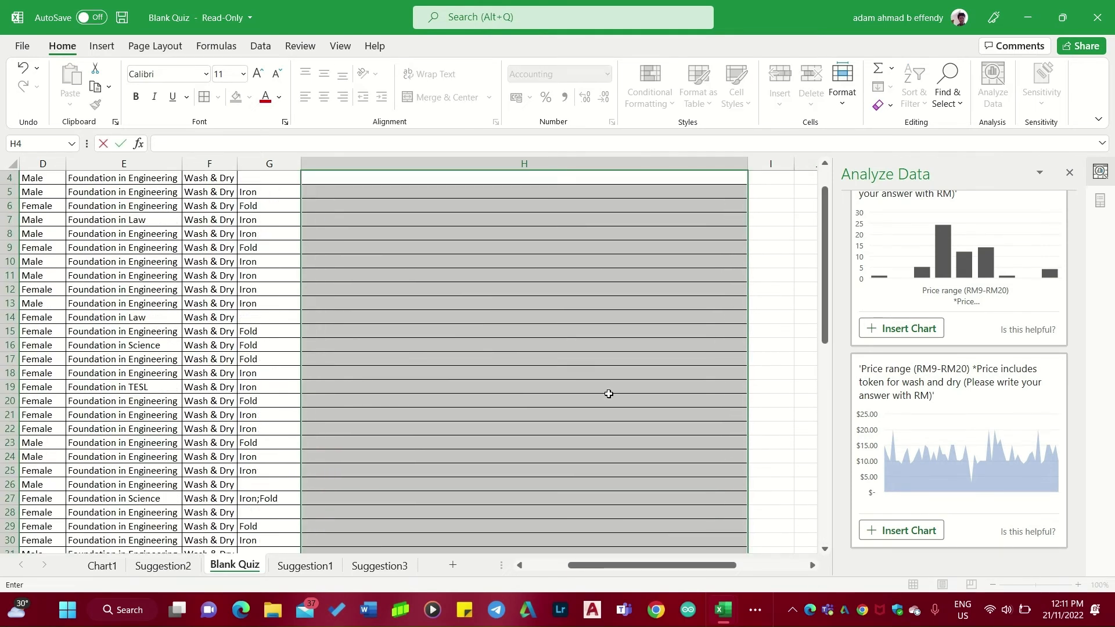
Clear all Extra Services answers down to row 64.
left_click(763, 285)
scroll(587, 273, "left", 3)
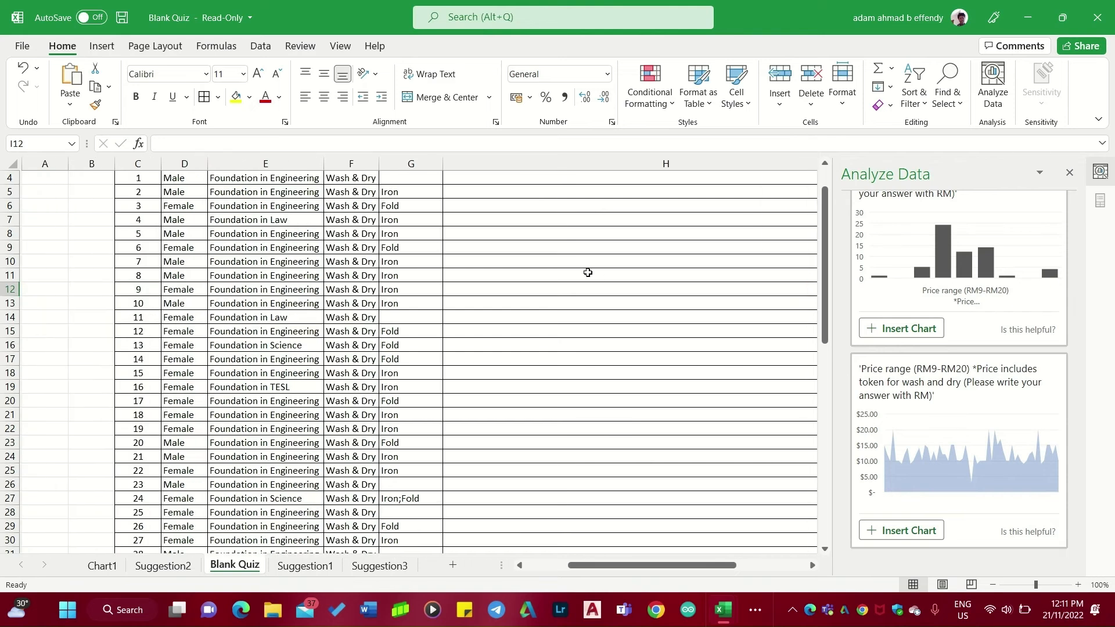
scroll(587, 273, "up", 3)
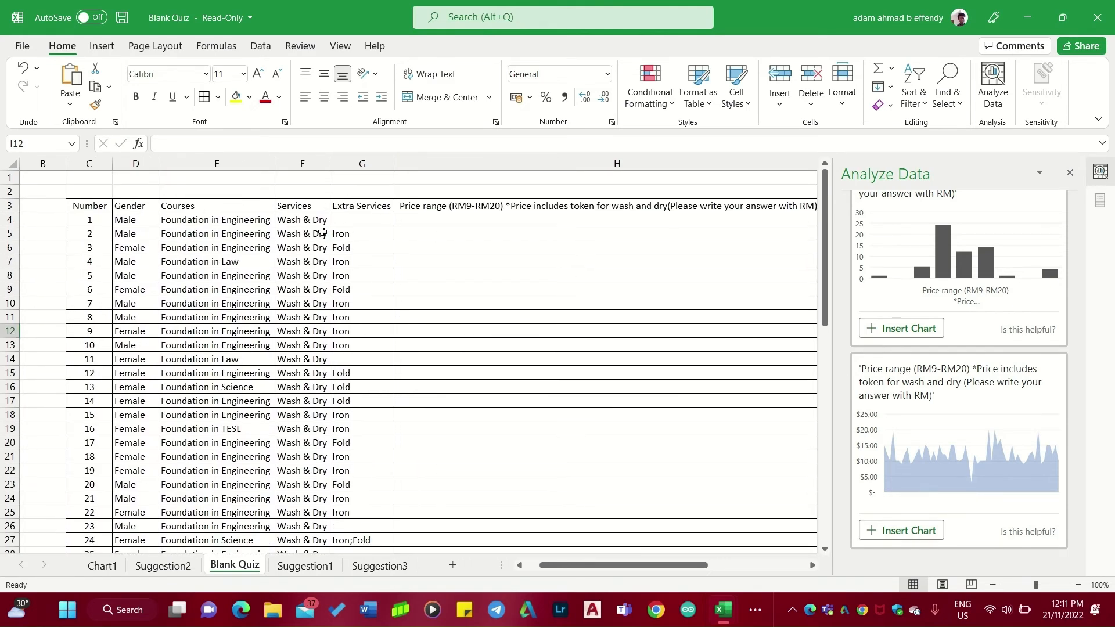
left_click(357, 224)
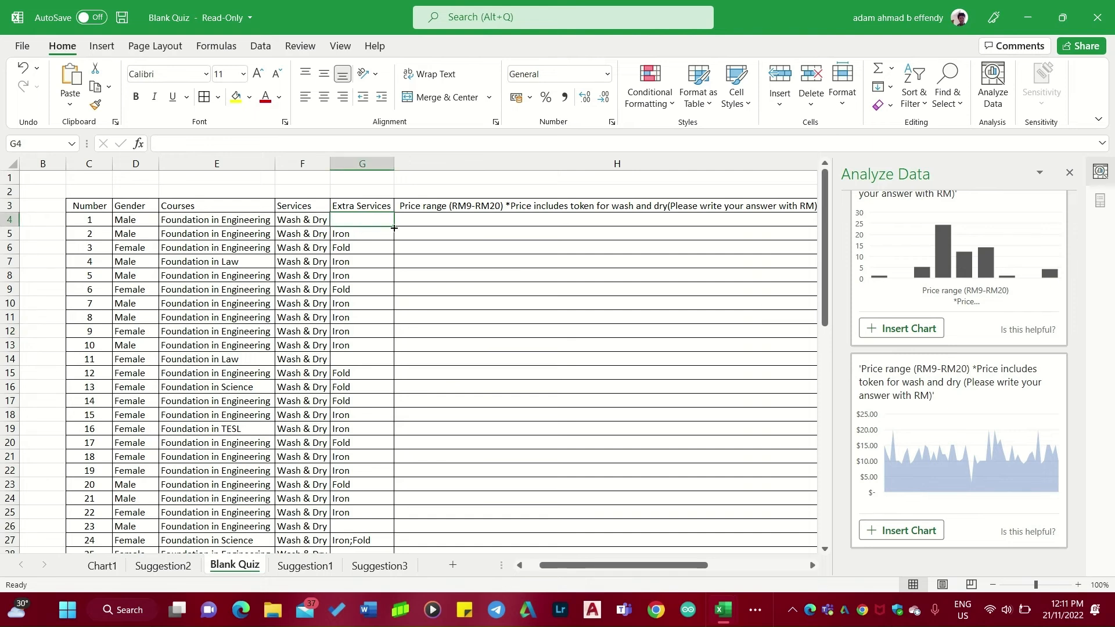
left_click_drag(393, 226, 389, 533)
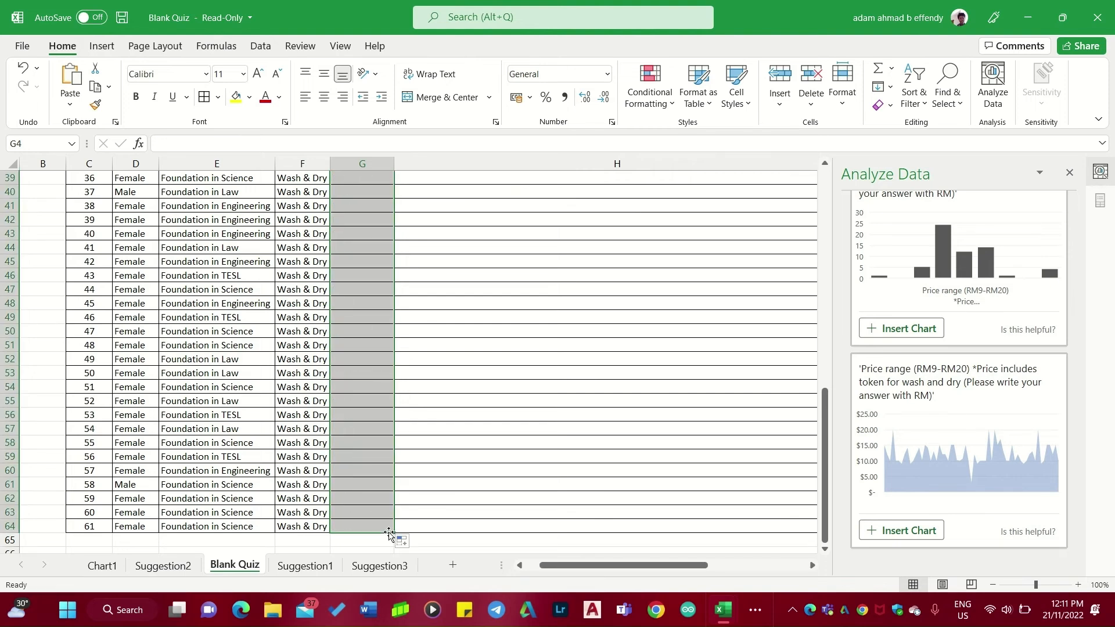
key("Return")
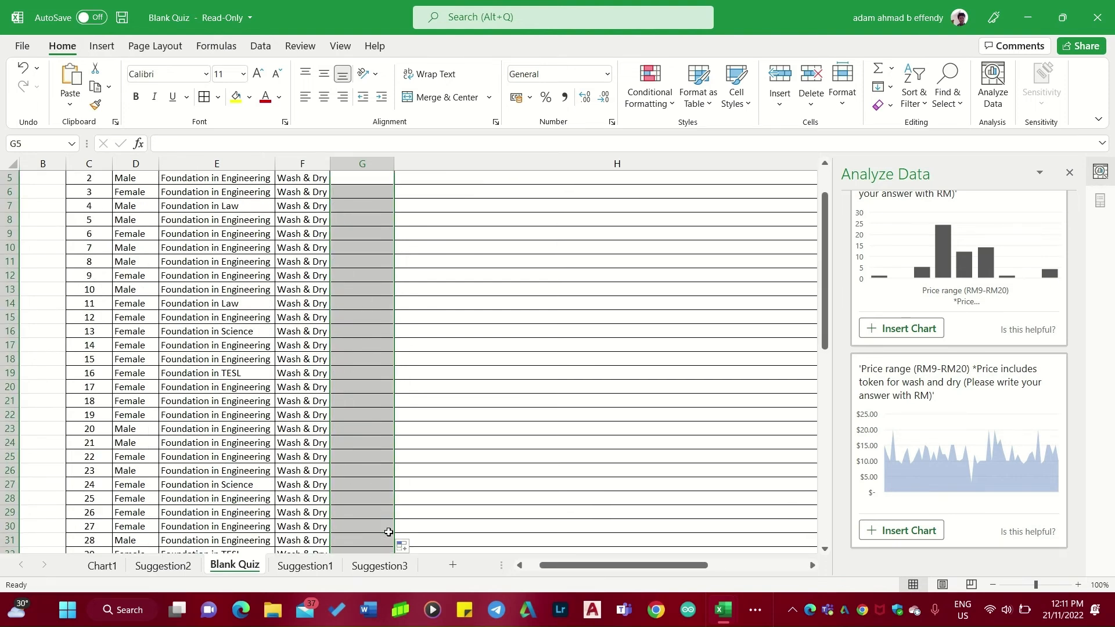
Clear all Services answers down to row 64.
scroll(377, 244, "up", 2)
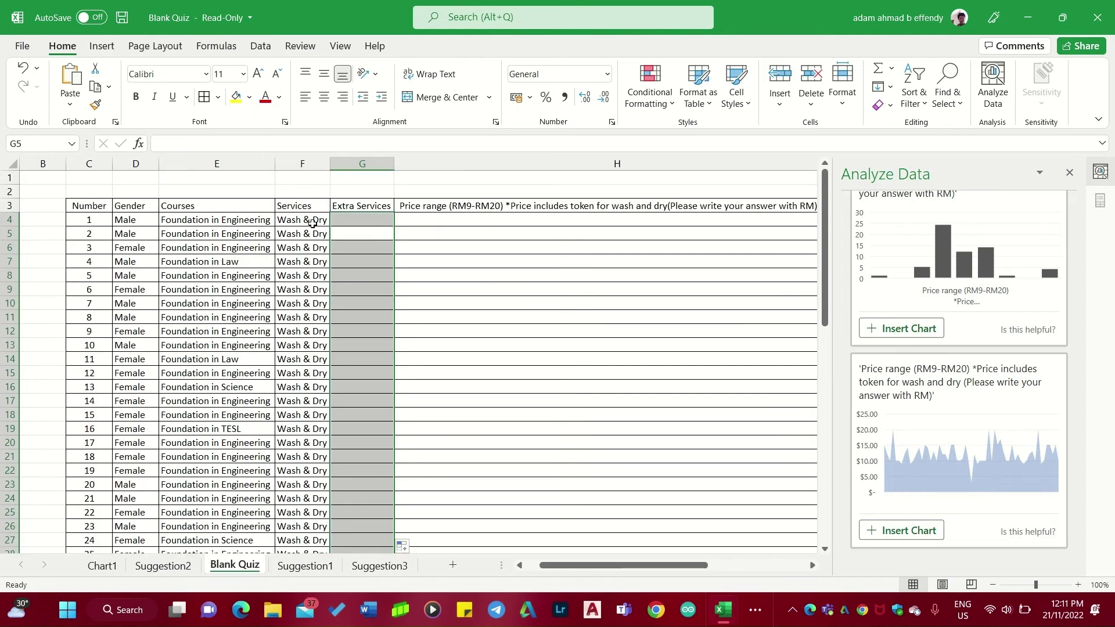
left_click(312, 222)
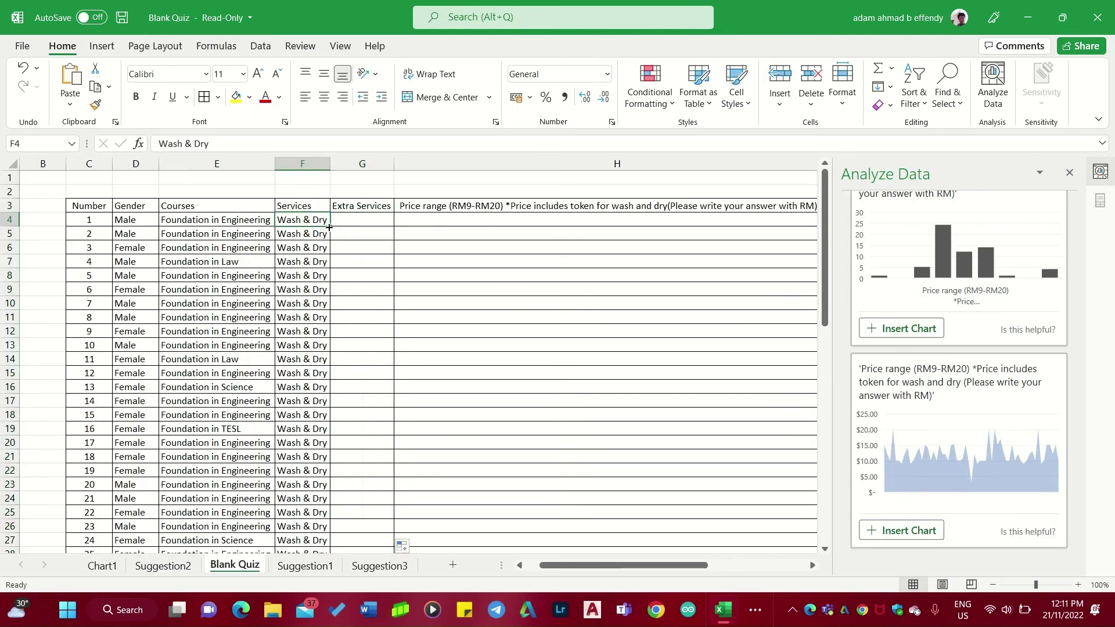
left_click_drag(330, 227, 302, 534)
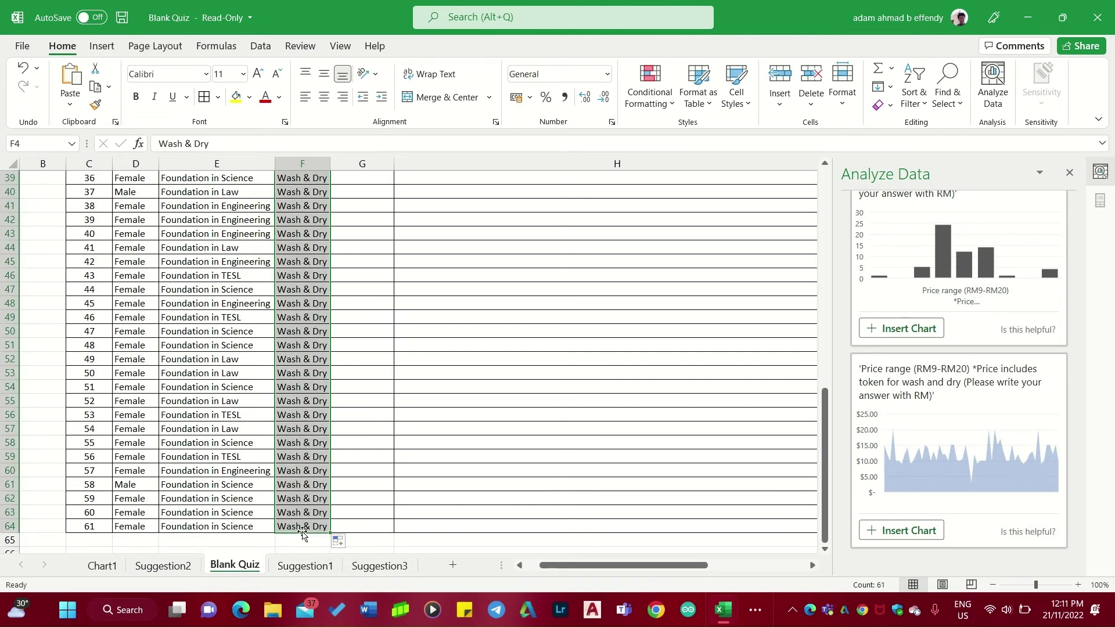
key("BackSpace")
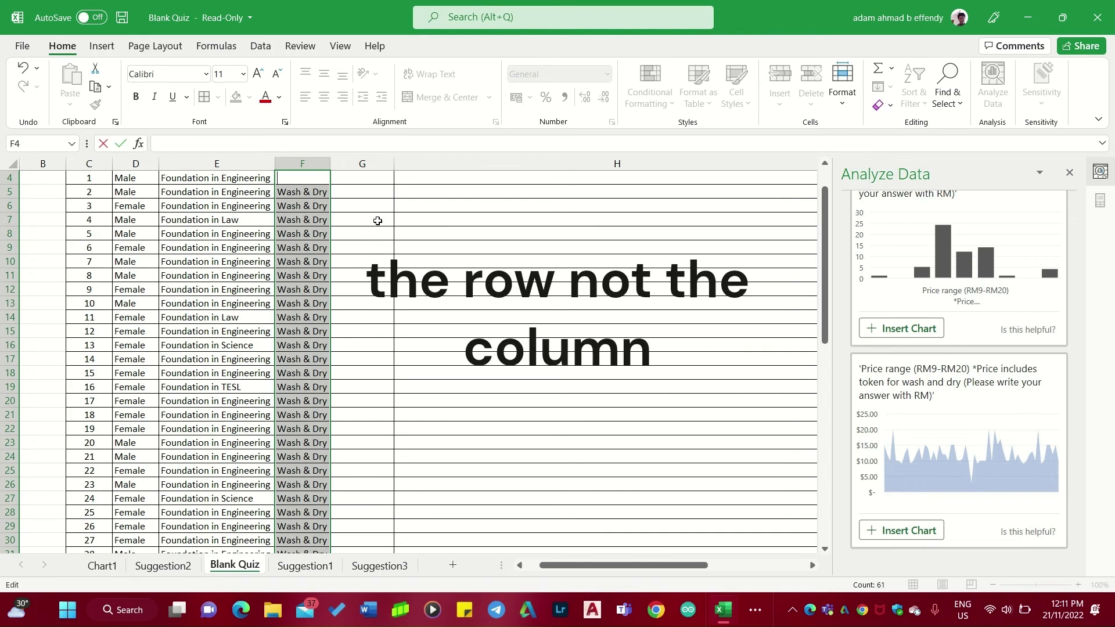
key("Return")
left_click(317, 181)
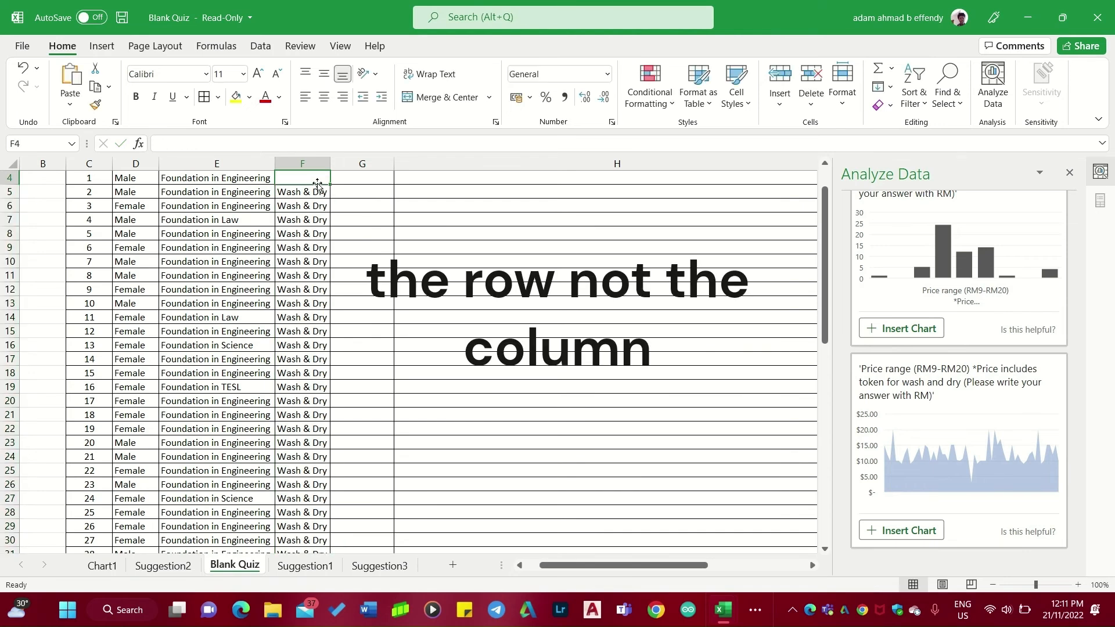
mouse_move(329, 186)
left_mouse_down()
mouse_move(327, 559)
mouse_move(324, 194)
left_mouse_up()
scroll(486, 260, "up", 1)
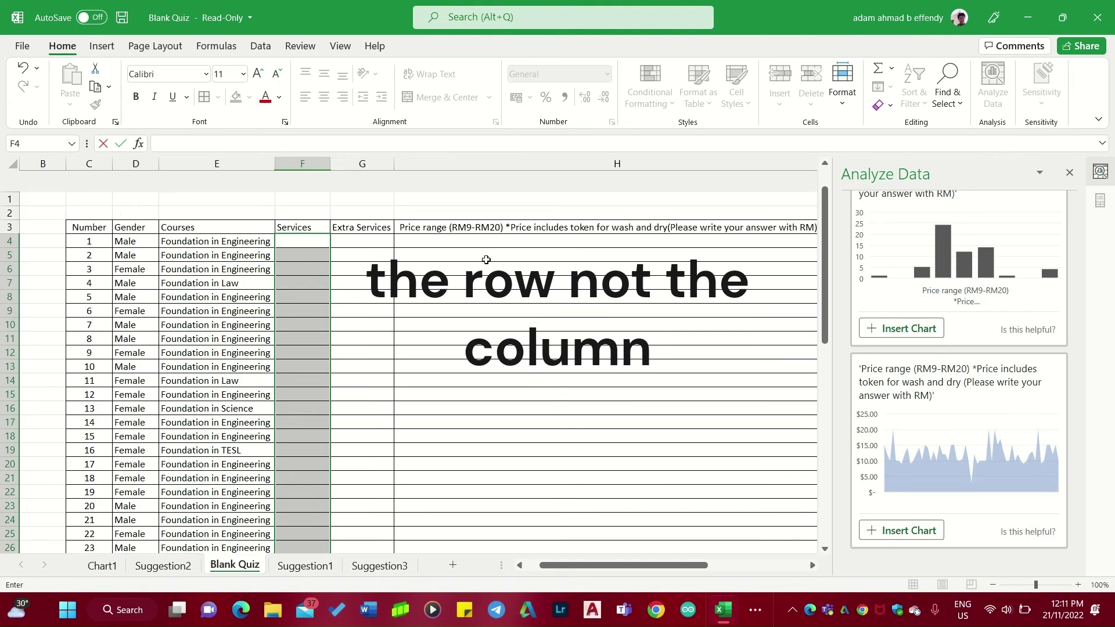
Clear all Courses answers down to row 64.
left_click(165, 224)
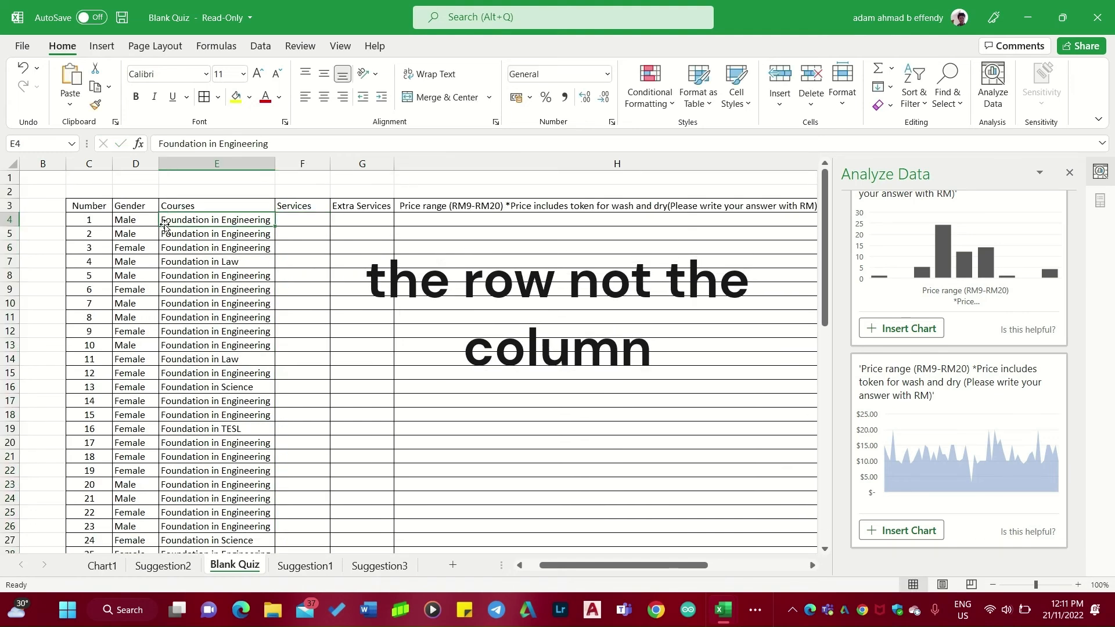
left_click_drag(275, 227, 273, 220)
key("BackSpace")
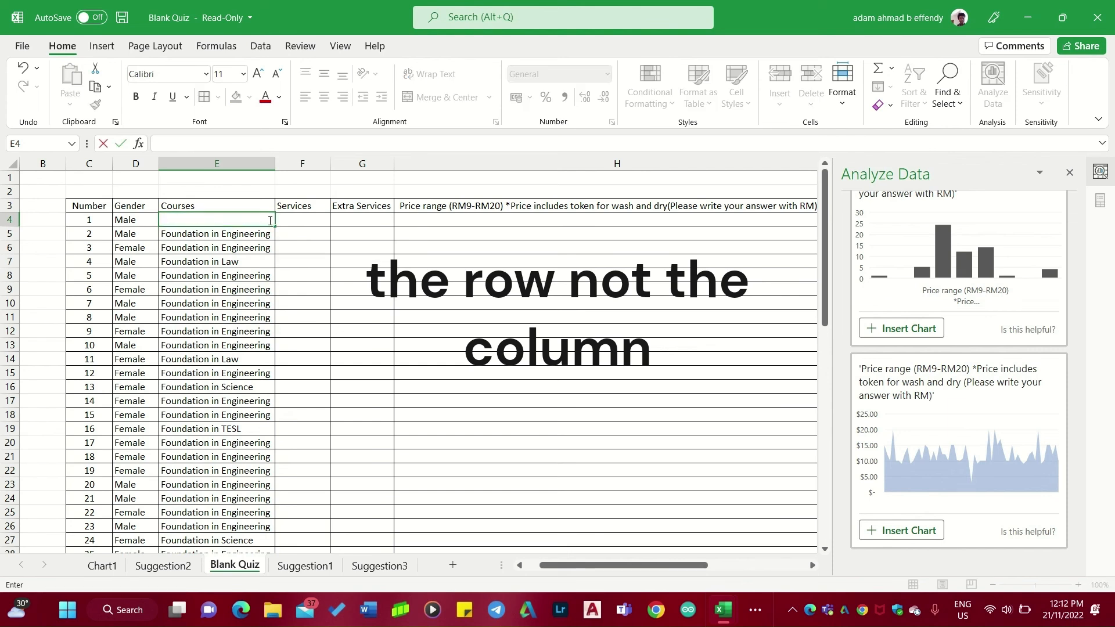
mouse_move(275, 226)
left_mouse_down()
mouse_move(232, 540)
mouse_move(242, 564)
mouse_move(244, 514)
mouse_move(242, 530)
left_mouse_up()
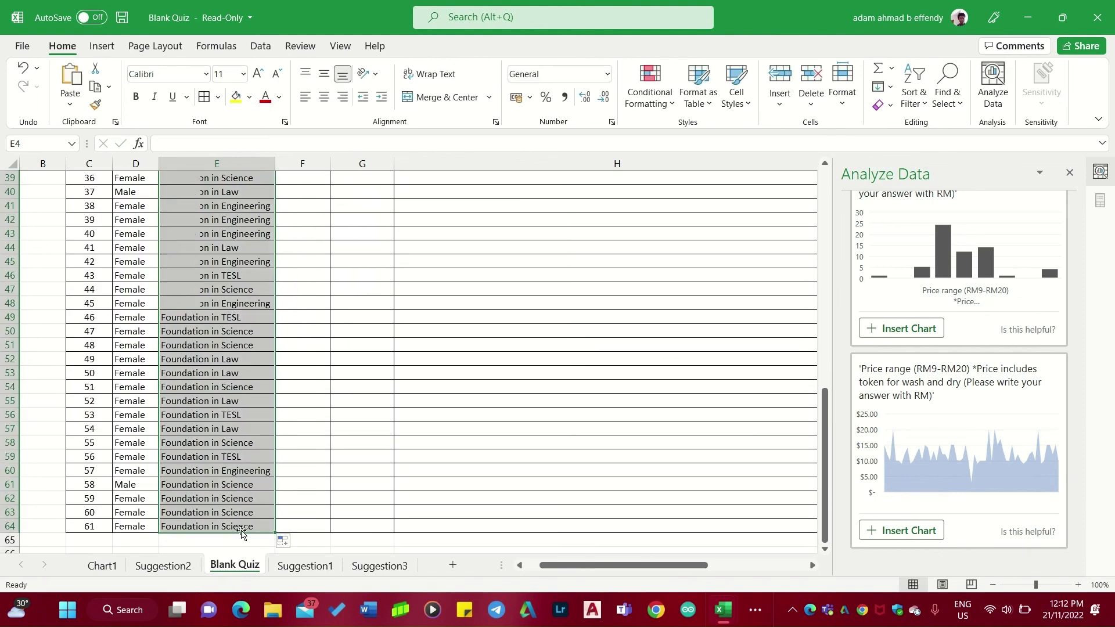
key("BackSpace")
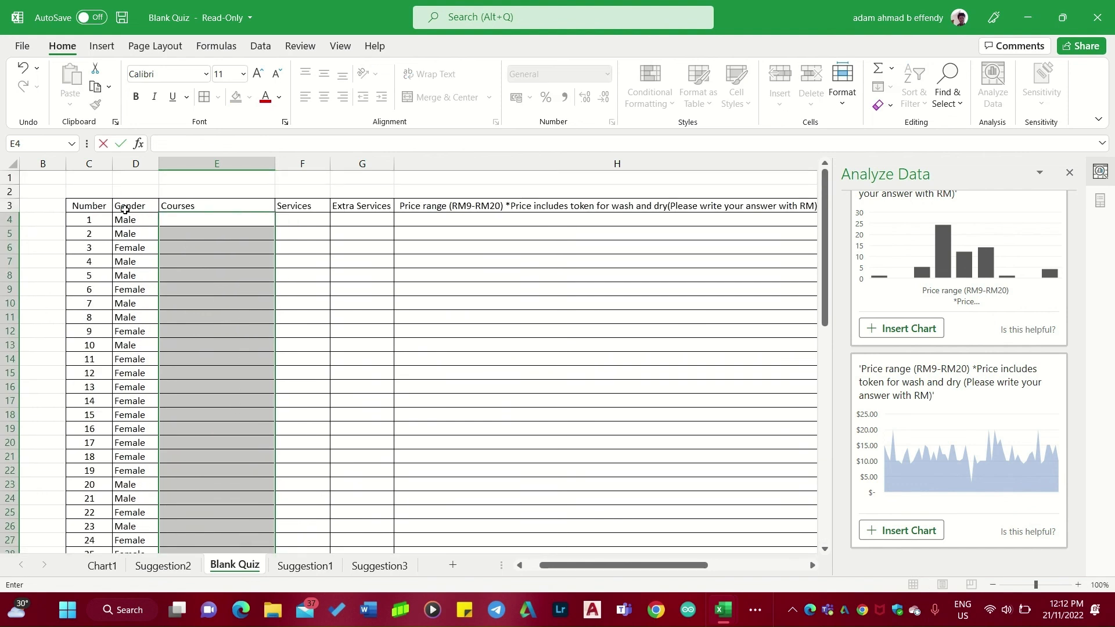
Clear all Gender answers on Blank Quiz down to row 64.
left_click(132, 220)
key("BackSpace")
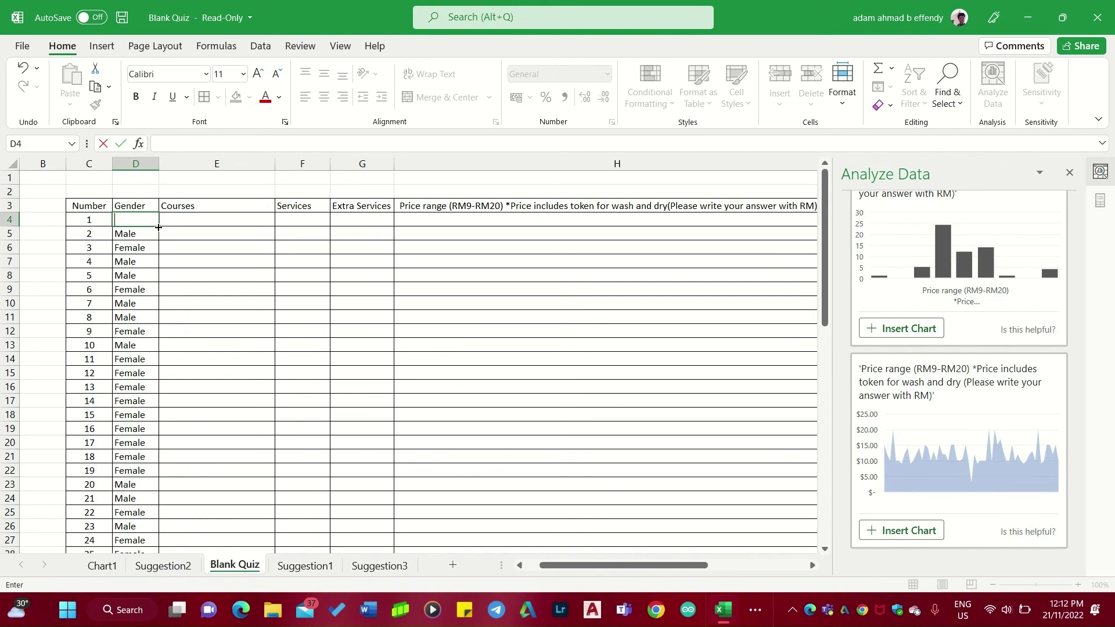
left_click_drag(158, 227, 156, 544)
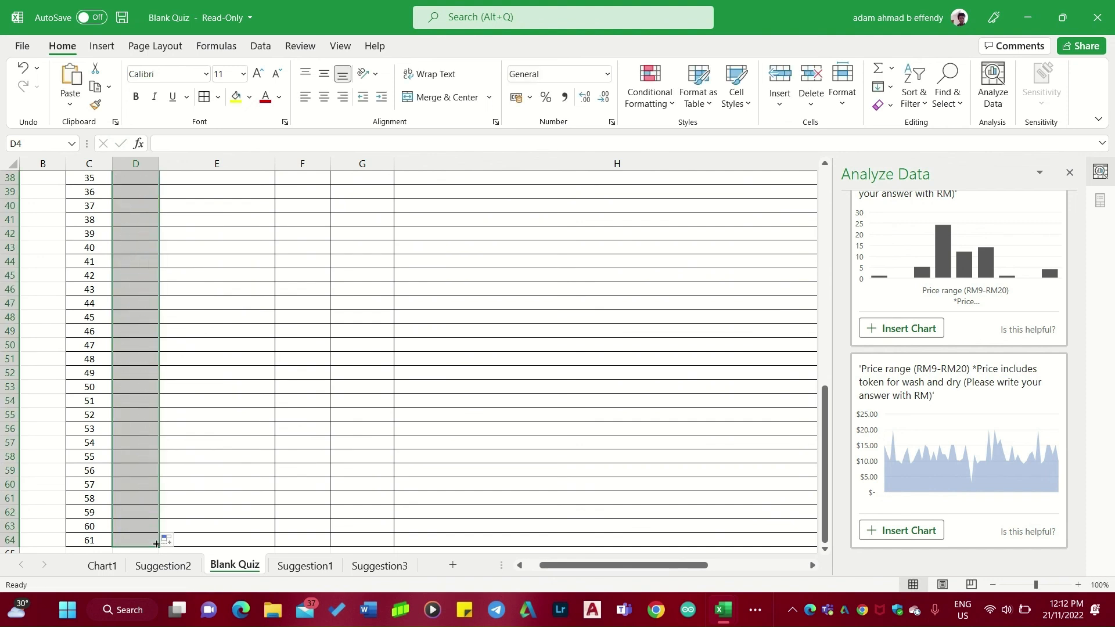
Scroll through the emptied Blank Quiz table from the header row down to row 64 to review it.
scroll(207, 303, "up", 12)
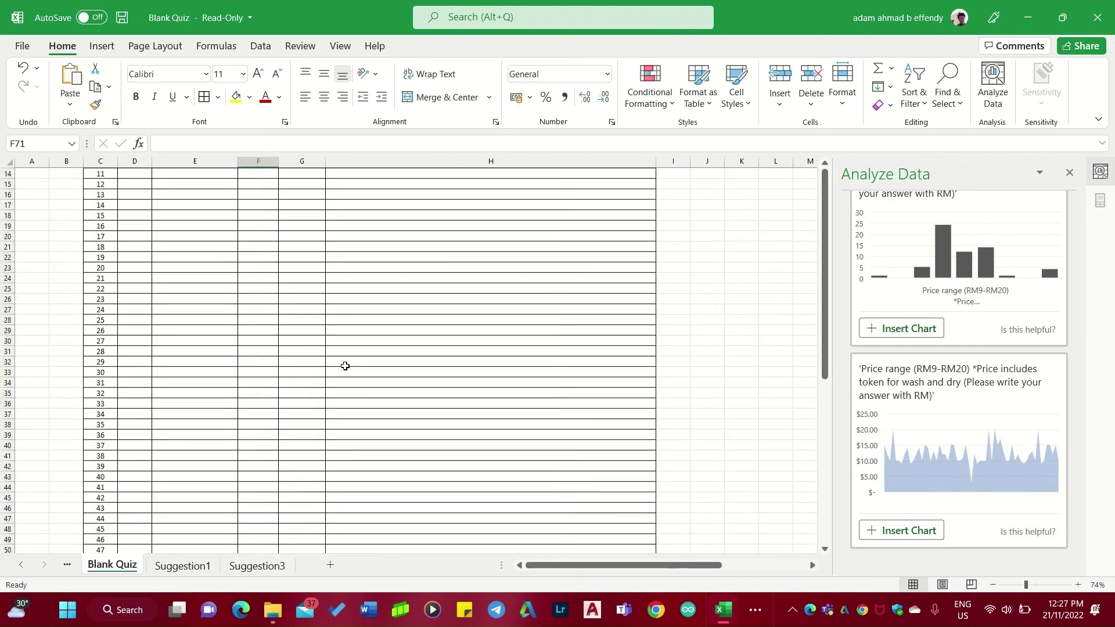
scroll(184, 488, "down", 5)
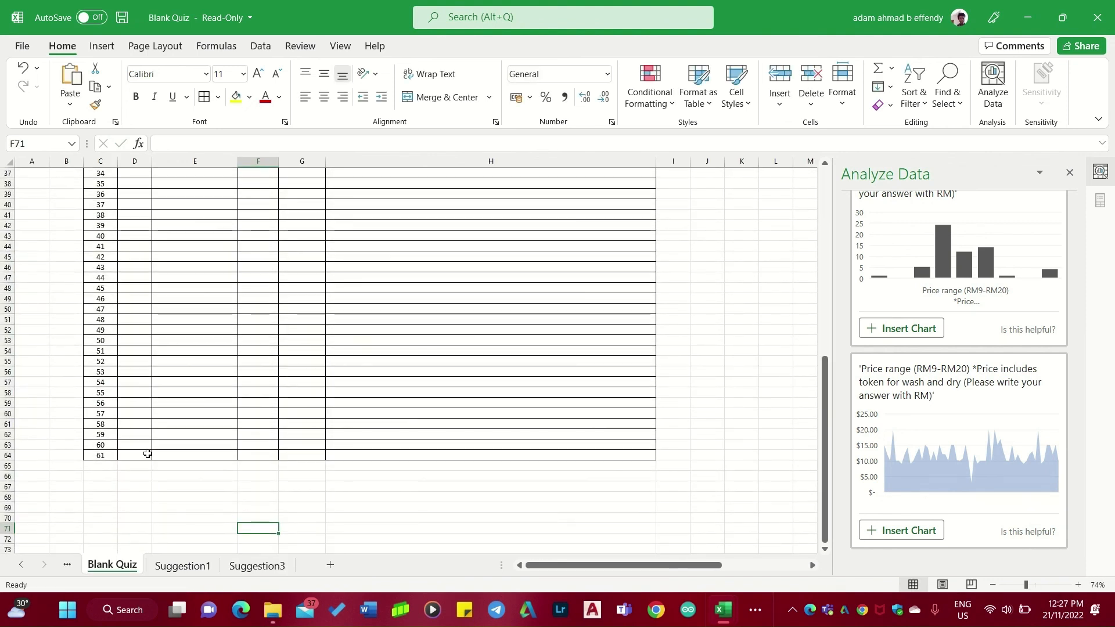
scroll(279, 319, "up", 12)
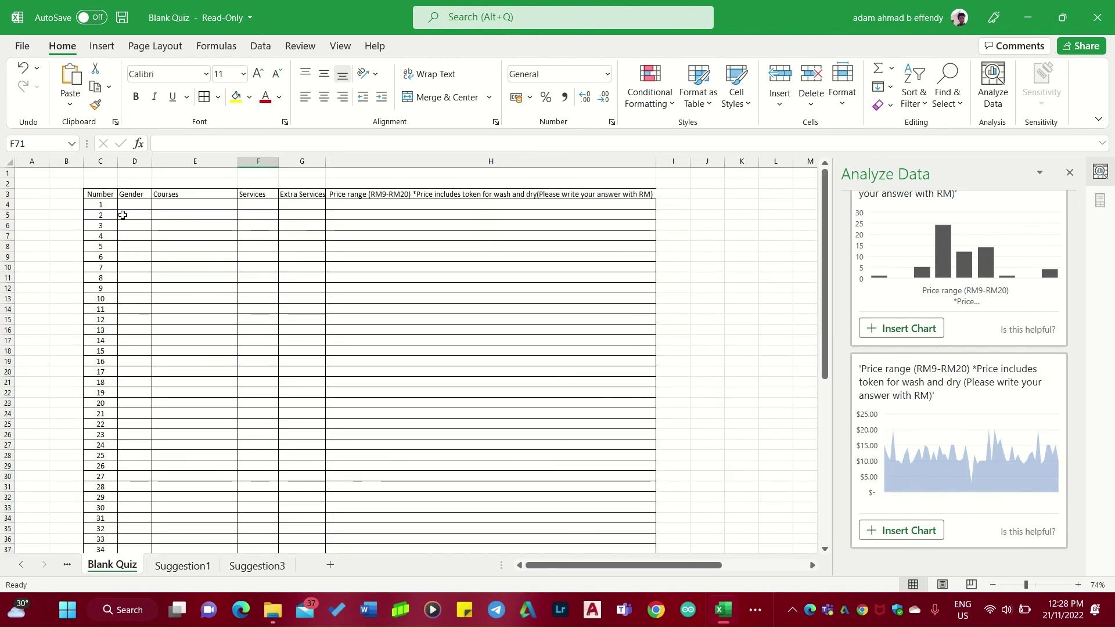
scroll(195, 417, "down", 11)
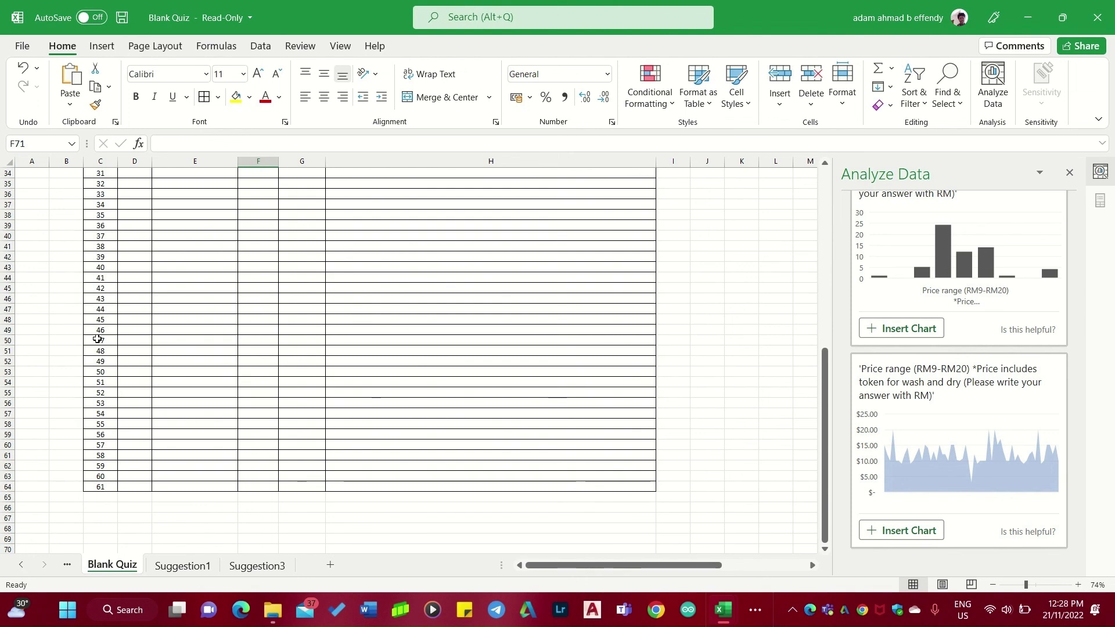
scroll(336, 328, "up", 11)
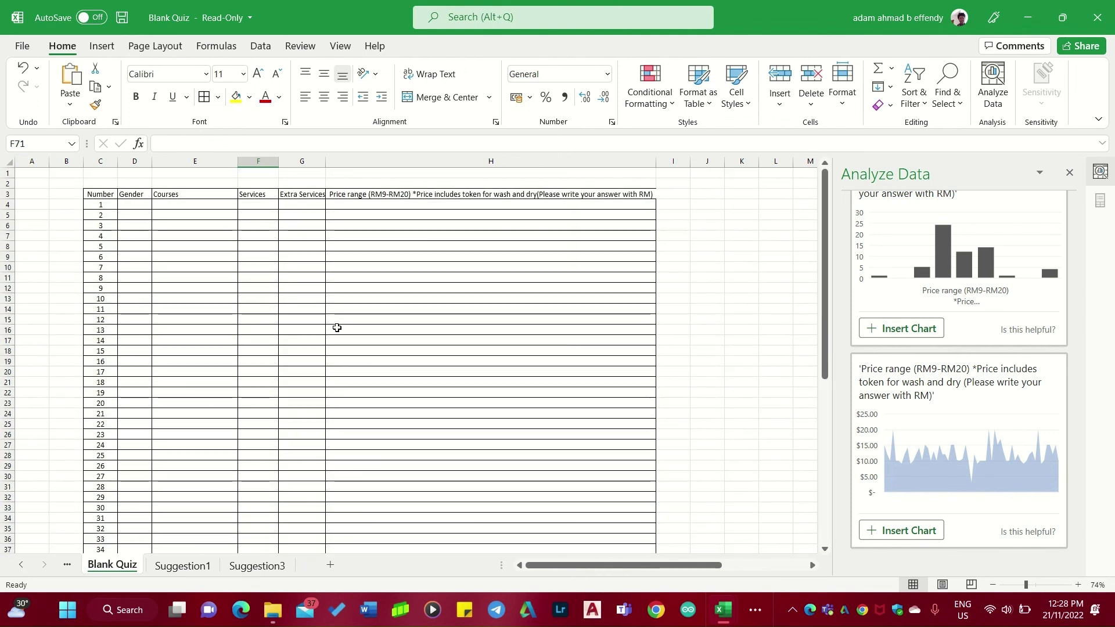